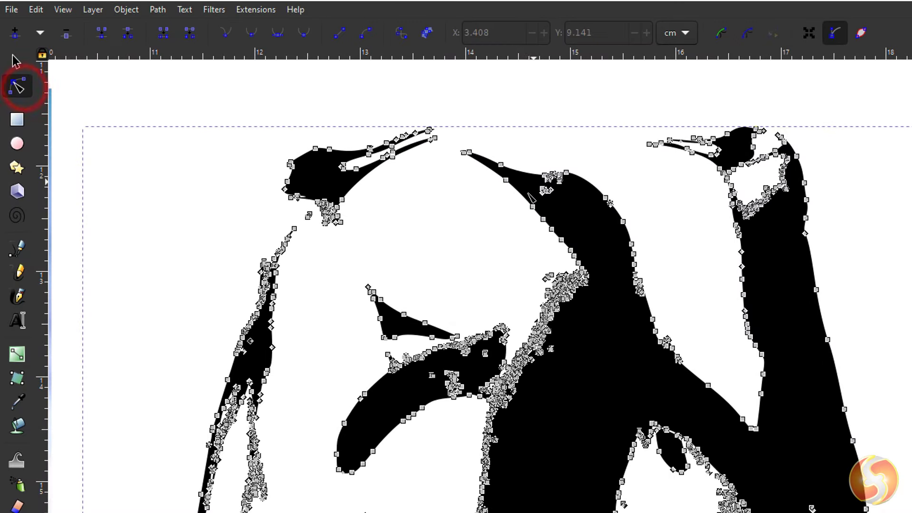
Step: Reshape the teardrop by moving its inner cusp, top-right node and tip segment with the Node tool
{"action": "scroll", "coordinate": [593, 299], "scroll_direction": "down", "scroll_amount": 15}
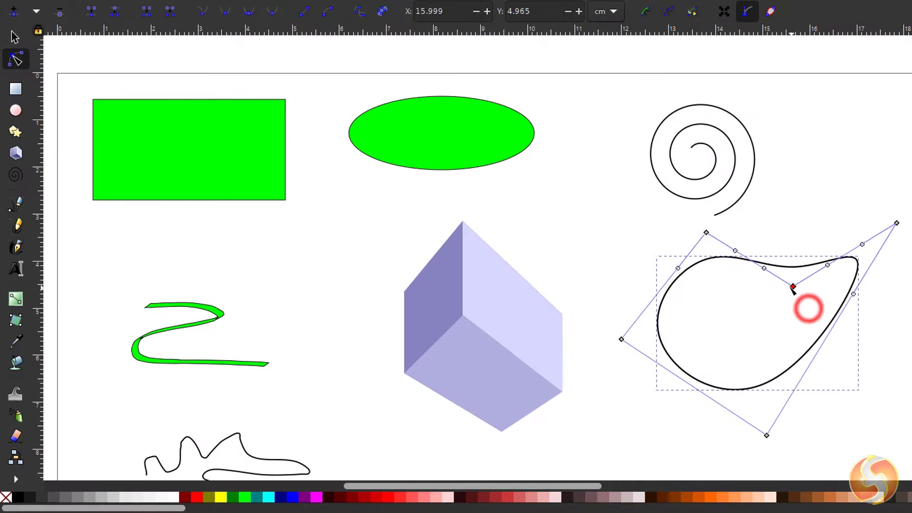
{"action": "left_click_drag", "start_coordinate": [792, 287], "coordinate": [792, 310]}
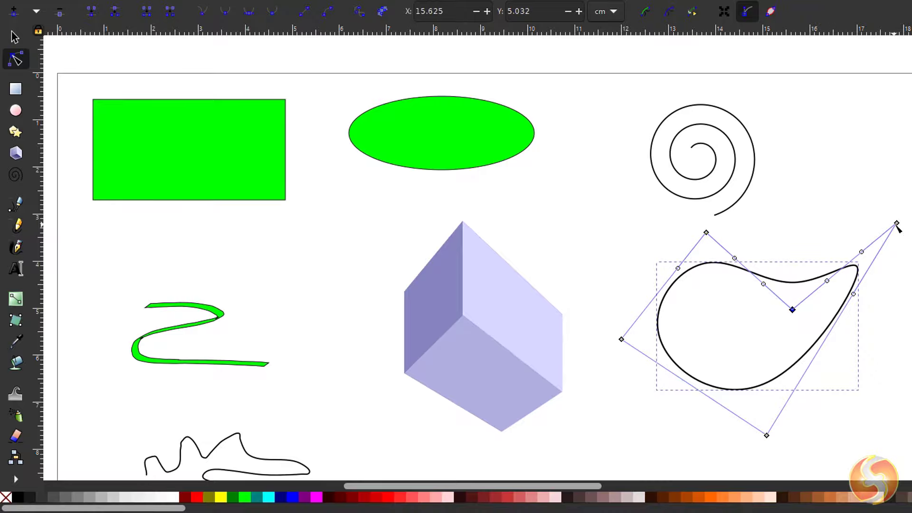
{"action": "mouse_move", "coordinate": [896, 223]}
{"action": "left_mouse_down"}
{"action": "mouse_move", "coordinate": [892, 244]}
{"action": "mouse_move", "coordinate": [889, 232]}
{"action": "left_mouse_up"}
{"action": "left_click", "coordinate": [855, 259]}
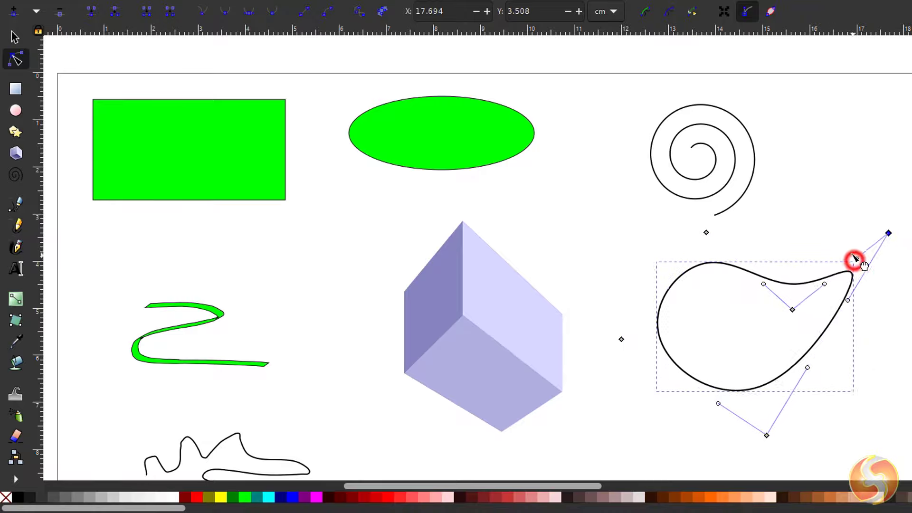
{"action": "left_click_drag", "start_coordinate": [855, 259], "coordinate": [876, 291]}
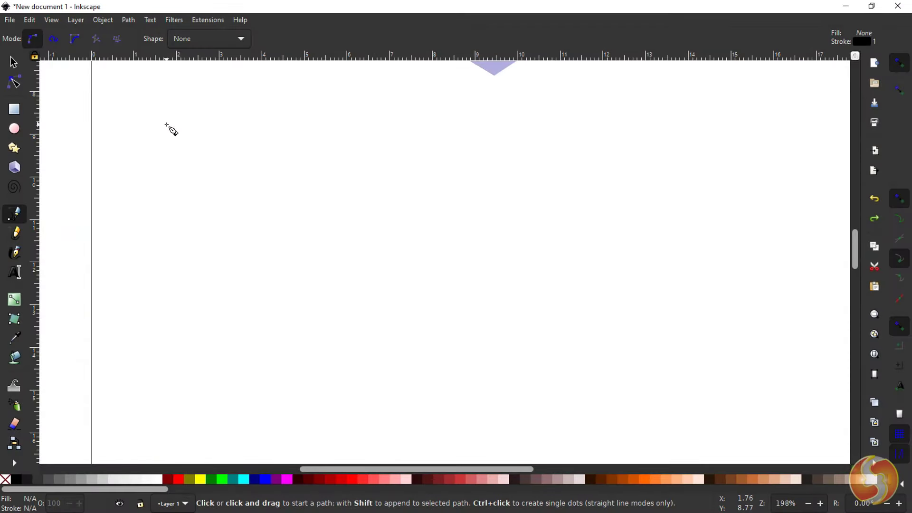
Step: Draw a closed curved blob with the Pen tool from three dragged curved nodes
{"action": "left_click_drag", "start_coordinate": [166, 125], "coordinate": [141, 177]}
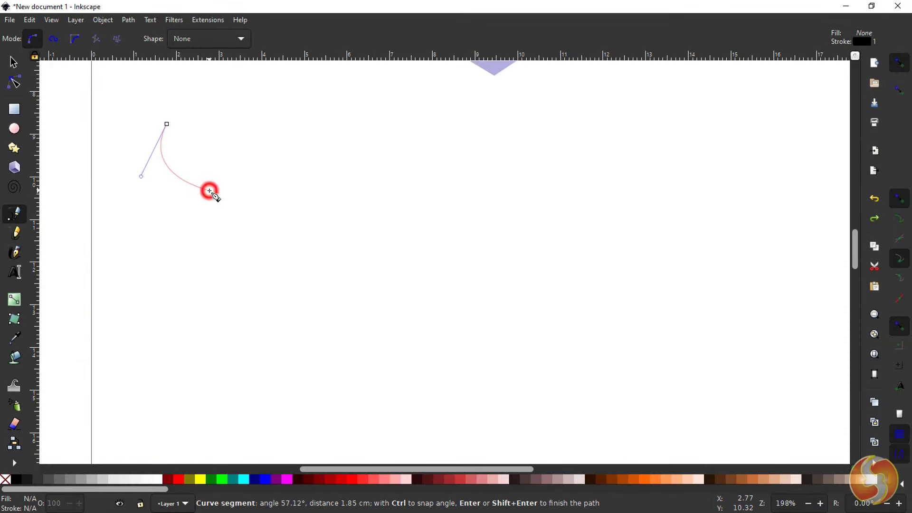
{"action": "left_click_drag", "start_coordinate": [209, 191], "coordinate": [256, 174]}
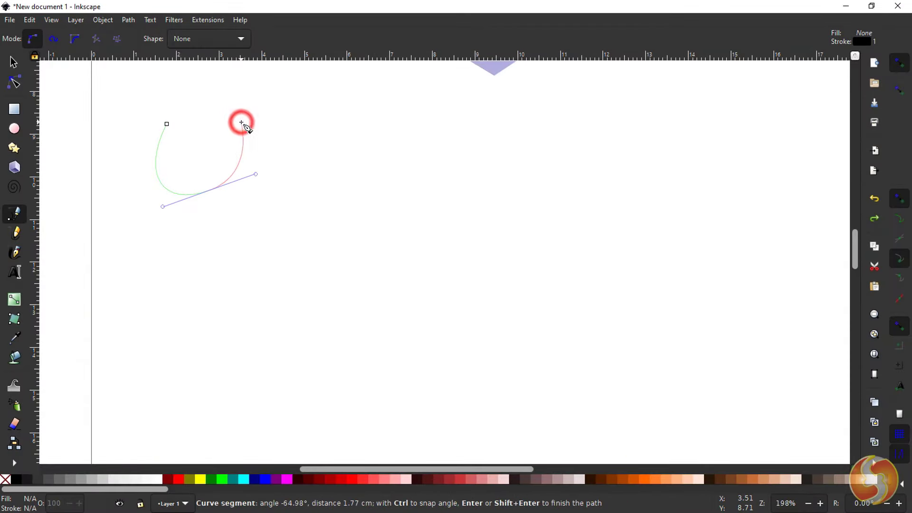
{"action": "left_click_drag", "start_coordinate": [242, 123], "coordinate": [210, 96]}
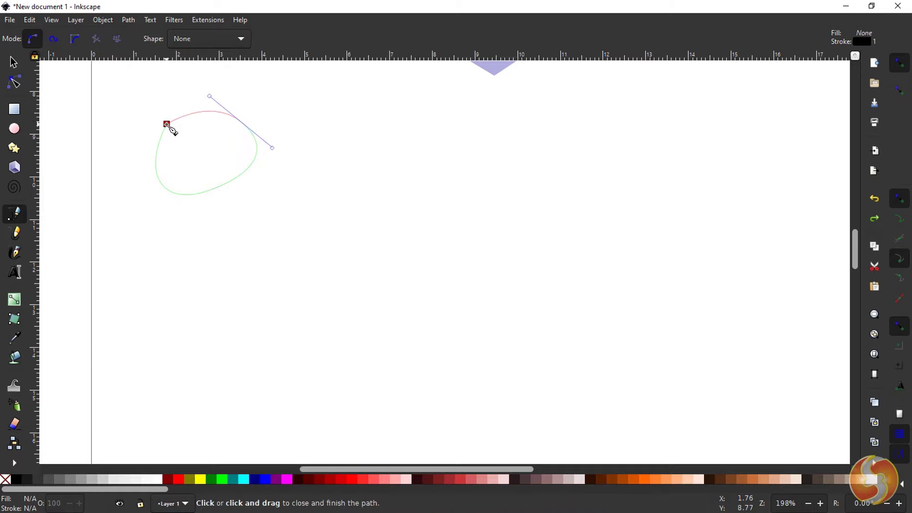
{"action": "left_click", "coordinate": [167, 125]}
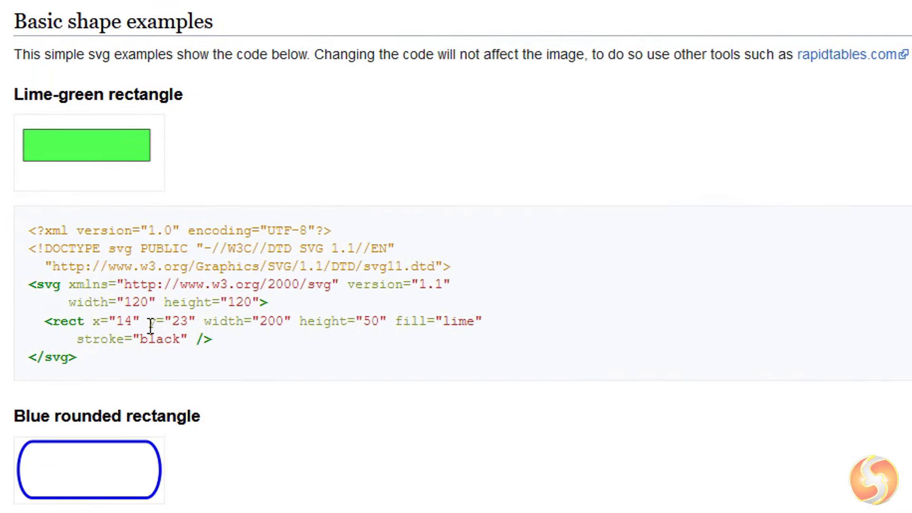
Step: Scroll through the Wikipedia SVG 'Basic shape examples' section and its code blocks
{"action": "scroll", "coordinate": [220, 277], "scroll_direction": "down", "scroll_amount": 5}
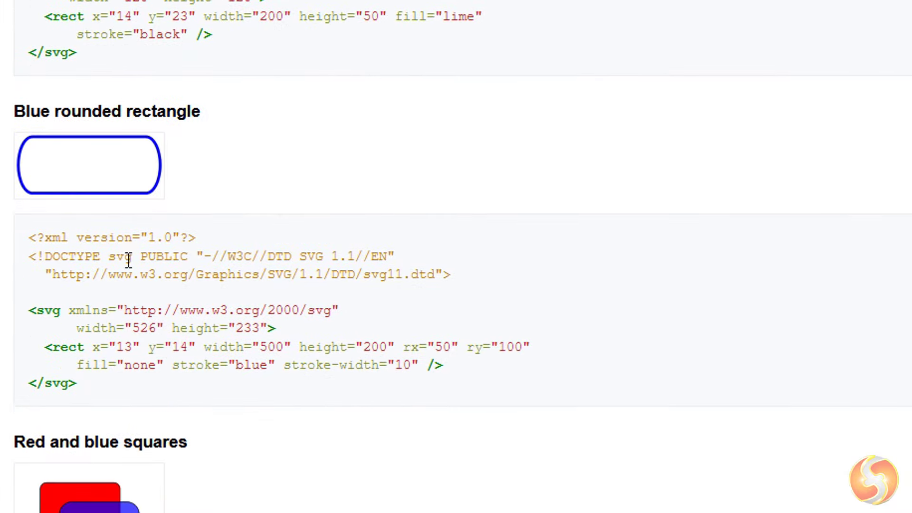
{"action": "scroll", "coordinate": [351, 365], "scroll_direction": "down", "scroll_amount": 7}
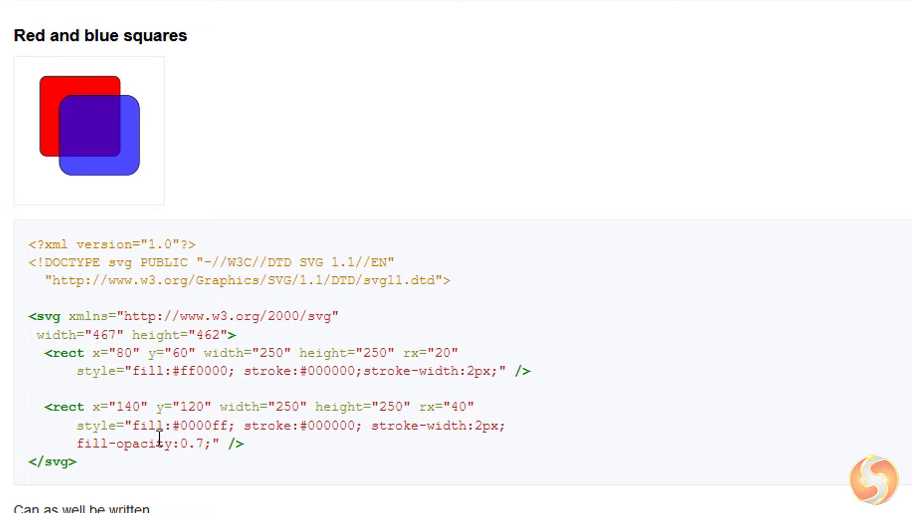
{"action": "scroll", "coordinate": [257, 435], "scroll_direction": "down", "scroll_amount": 7}
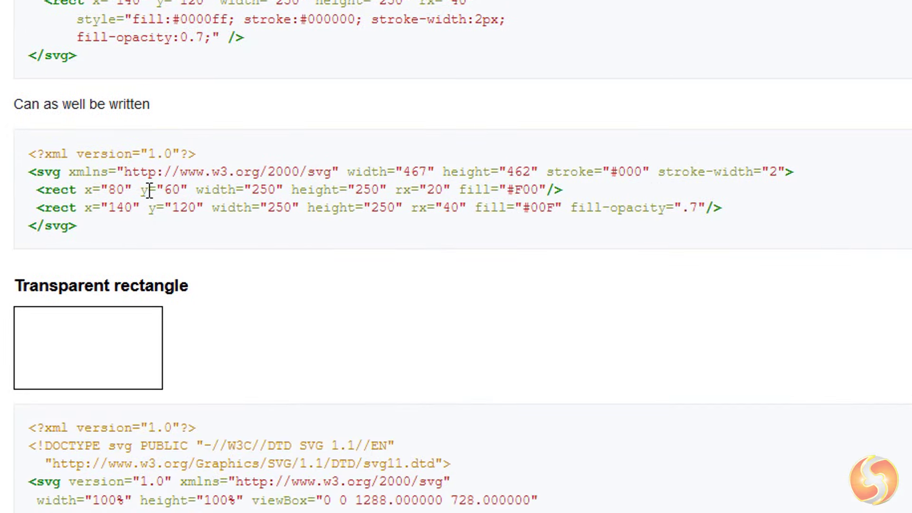
{"action": "scroll", "coordinate": [149, 190], "scroll_direction": "down", "scroll_amount": 5}
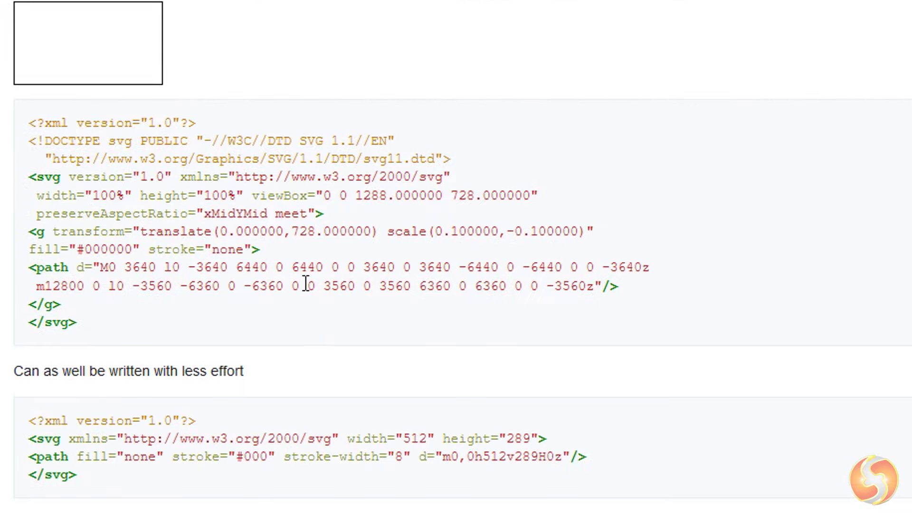
{"action": "scroll", "coordinate": [306, 284], "scroll_direction": "down", "scroll_amount": 10}
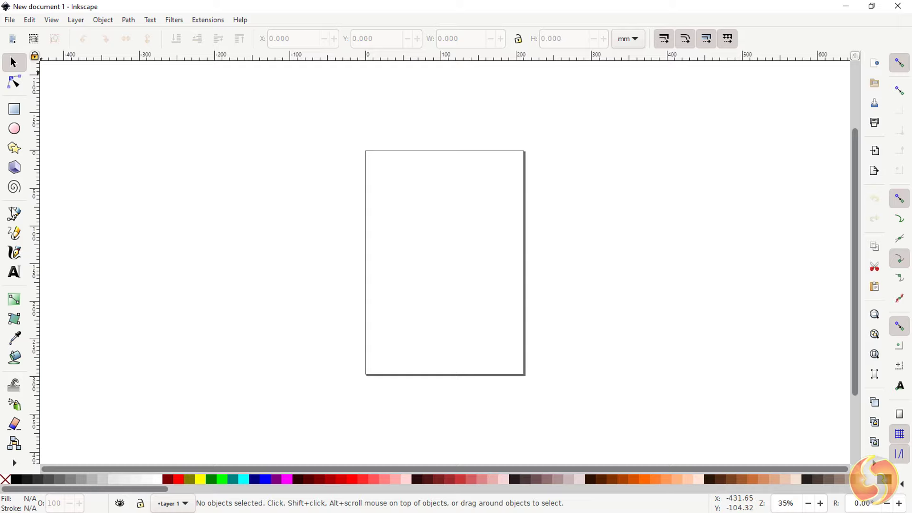
{"action": "left_click", "coordinate": [876, 464]}
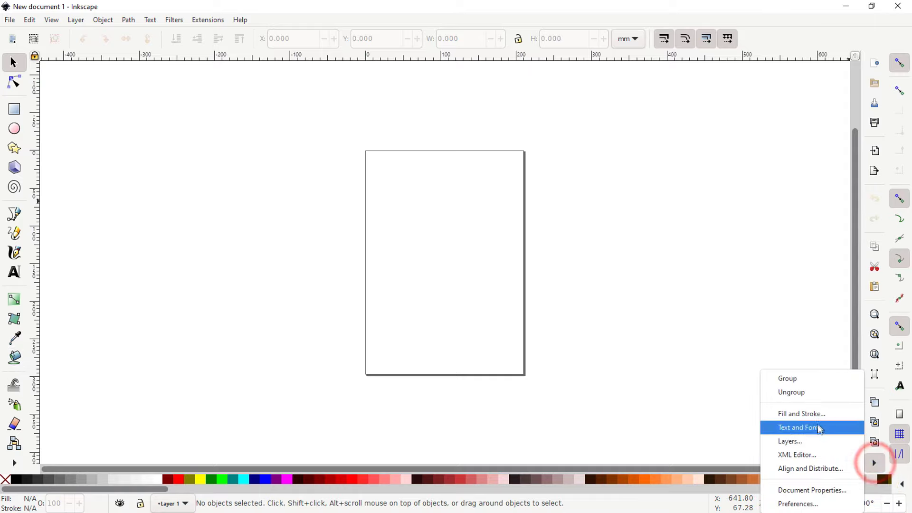
{"action": "left_click", "coordinate": [816, 416]}
{"action": "left_click", "coordinate": [875, 463]}
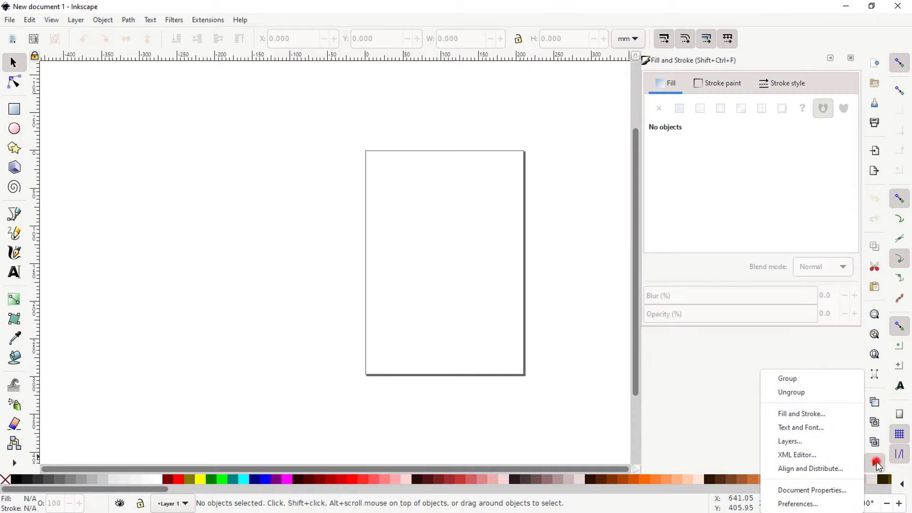
{"action": "left_click", "coordinate": [817, 425]}
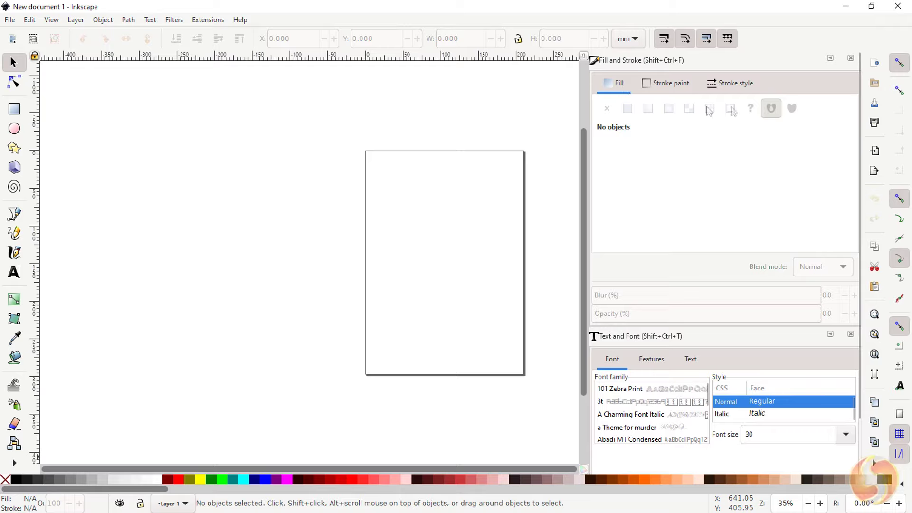
{"action": "key", "text": "F12"}
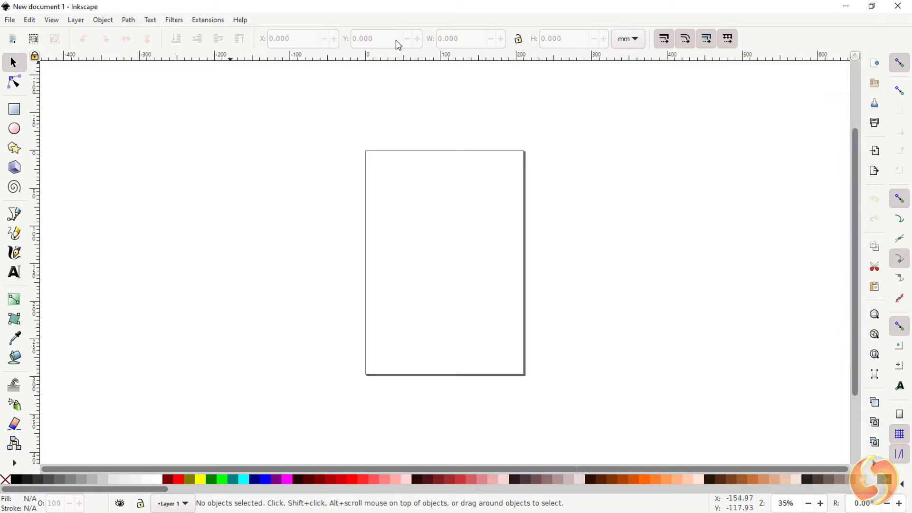
{"action": "left_click", "coordinate": [13, 82]}
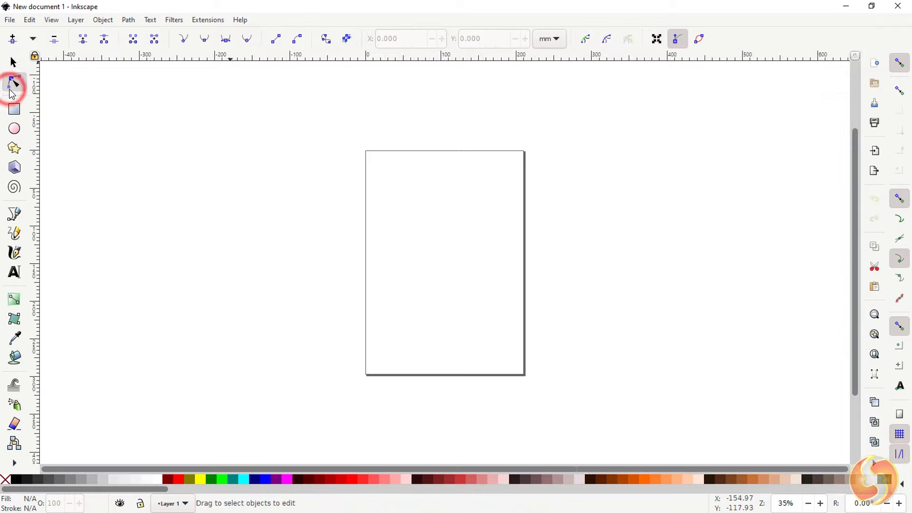
{"action": "left_click", "coordinate": [14, 114]}
{"action": "left_click", "coordinate": [14, 128]}
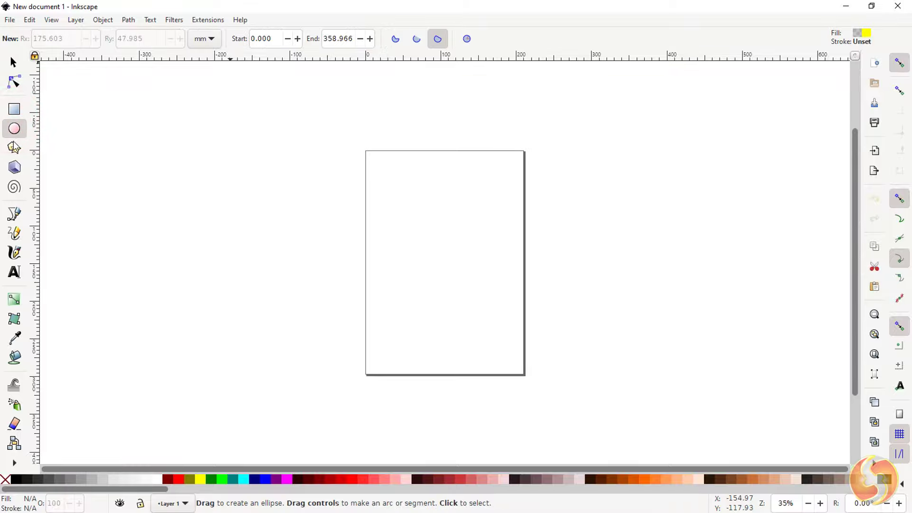
{"action": "left_click", "coordinate": [14, 147]}
{"action": "left_click", "coordinate": [14, 167]}
{"action": "left_click", "coordinate": [14, 186]}
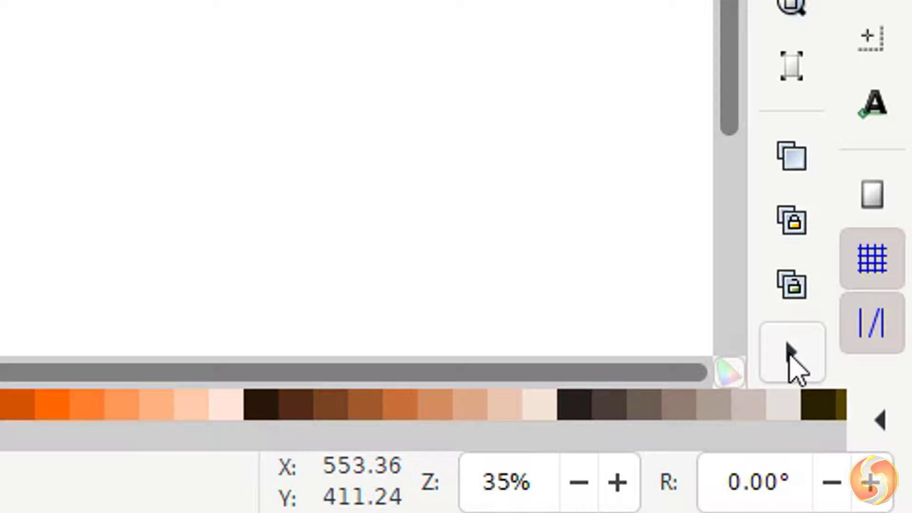
Step: Switch the Inkscape interface to a dark theme in Preferences
{"action": "left_click", "coordinate": [874, 462]}
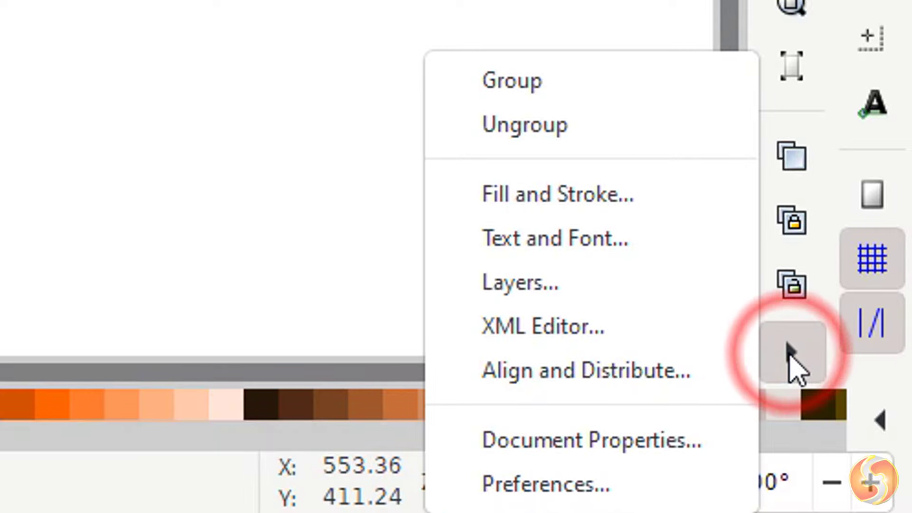
{"action": "left_click", "coordinate": [634, 485]}
{"action": "left_click", "coordinate": [291, 57]}
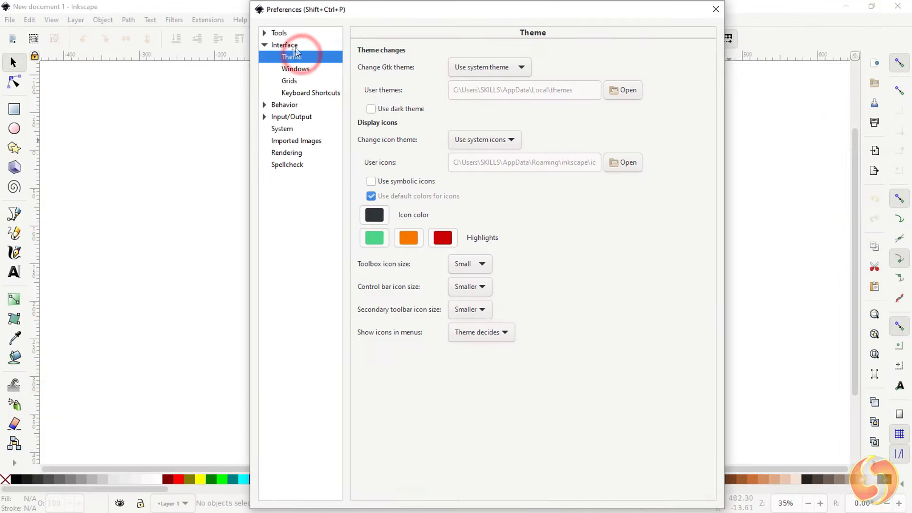
{"action": "left_click", "coordinate": [373, 110]}
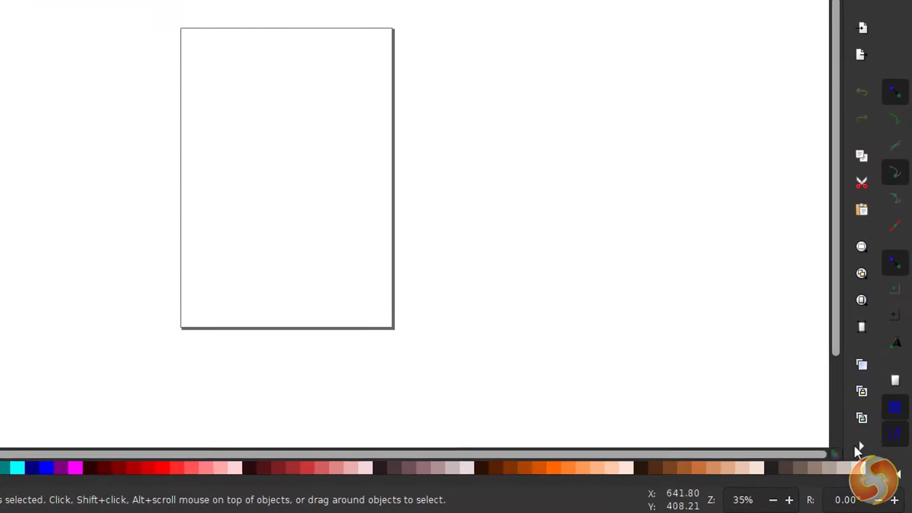
Step: Try US Letter, US Legal, US Executive and A0 page sizes in Document Properties, returning to A4
{"action": "left_click", "coordinate": [874, 462]}
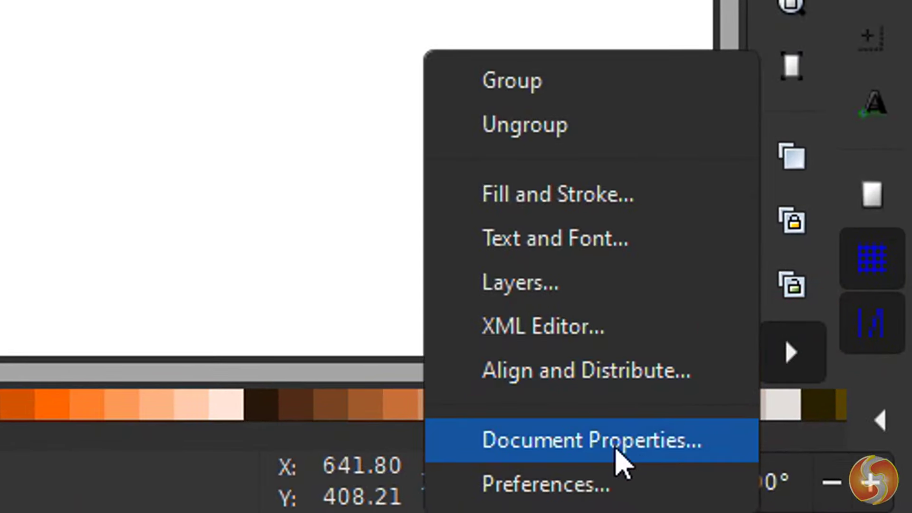
{"action": "left_click", "coordinate": [603, 444]}
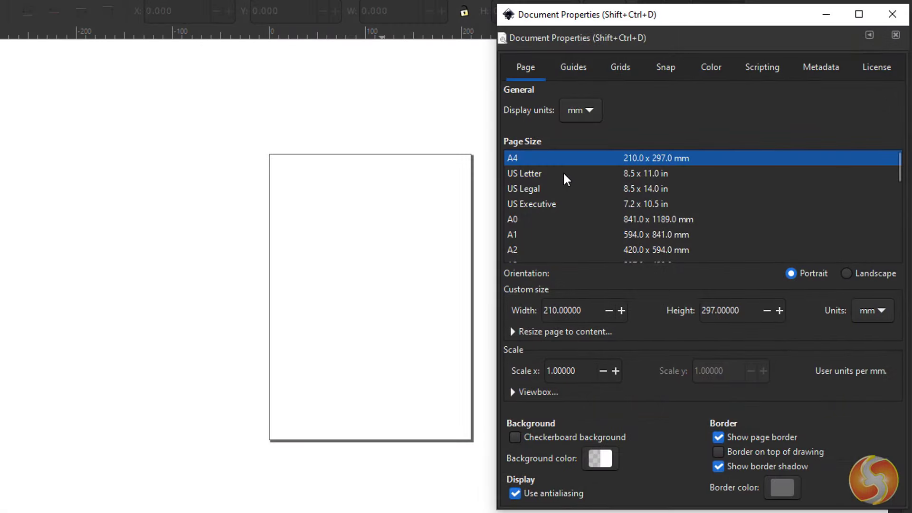
{"action": "left_click", "coordinate": [565, 176]}
{"action": "left_click", "coordinate": [556, 190]}
{"action": "left_click", "coordinate": [556, 204]}
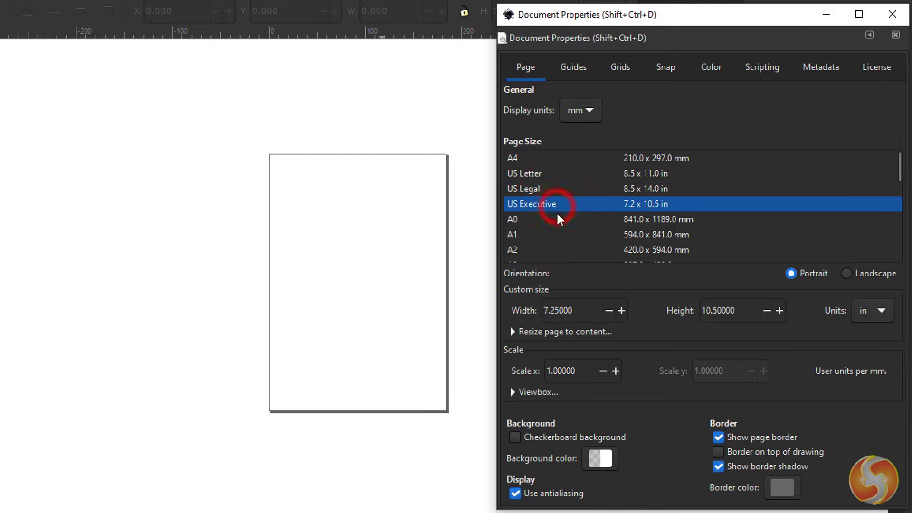
{"action": "left_click", "coordinate": [557, 219]}
{"action": "left_click", "coordinate": [584, 158]}
Step: Set the document display units to inches
{"action": "left_click", "coordinate": [594, 110]}
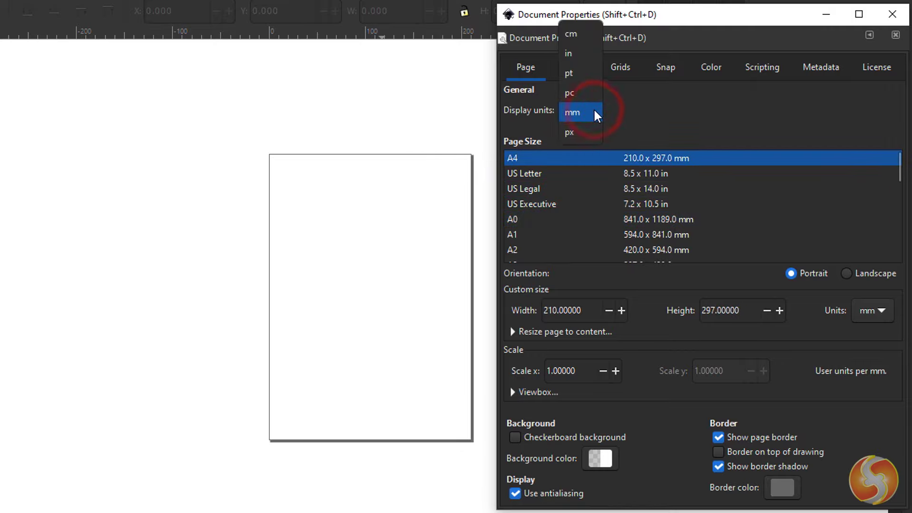
{"action": "left_click", "coordinate": [569, 53]}
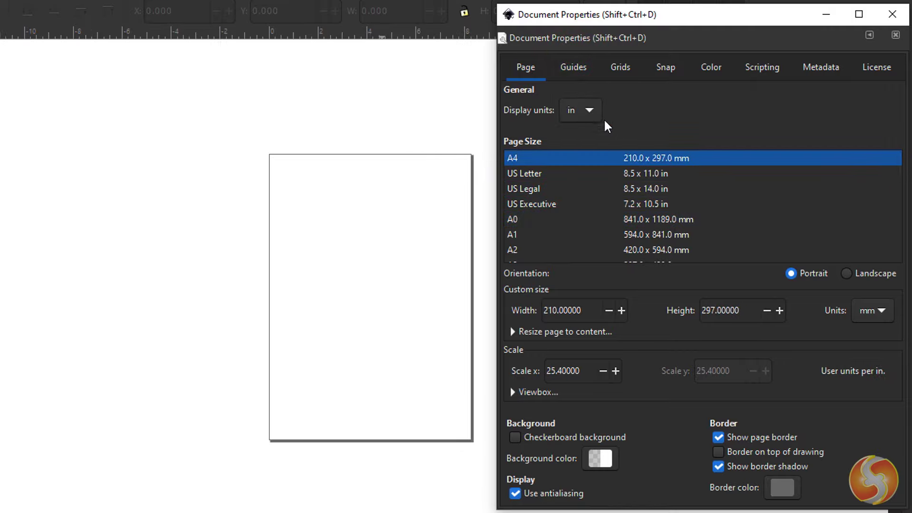
{"action": "left_click", "coordinate": [589, 112]}
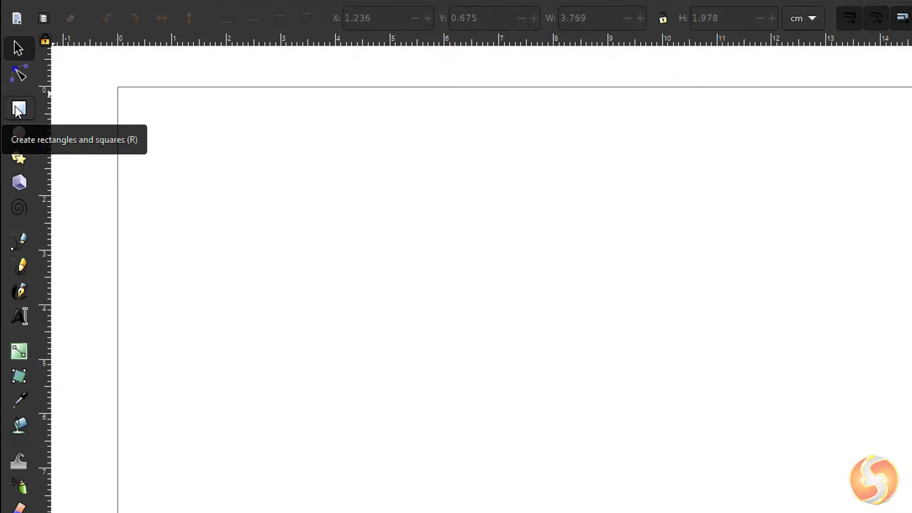
Step: Draw a green rectangle at the top left and a green ellipse to its right
{"action": "left_click", "coordinate": [18, 108]}
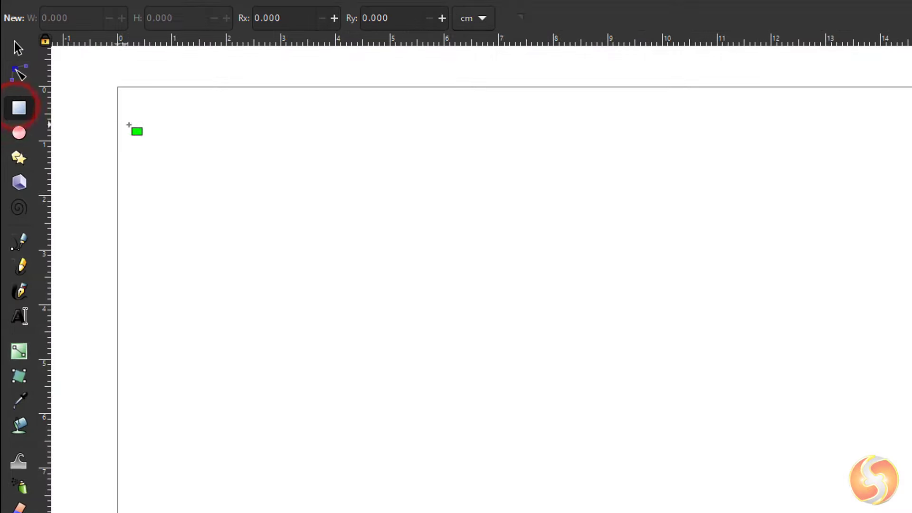
{"action": "left_click_drag", "start_coordinate": [159, 117], "coordinate": [381, 233]}
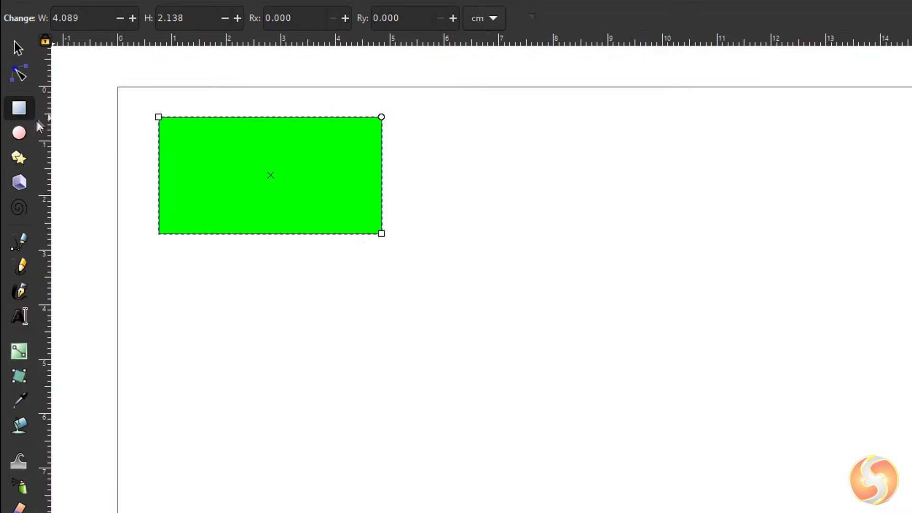
{"action": "left_click", "coordinate": [19, 133]}
{"action": "left_click_drag", "start_coordinate": [455, 201], "coordinate": [671, 113]}
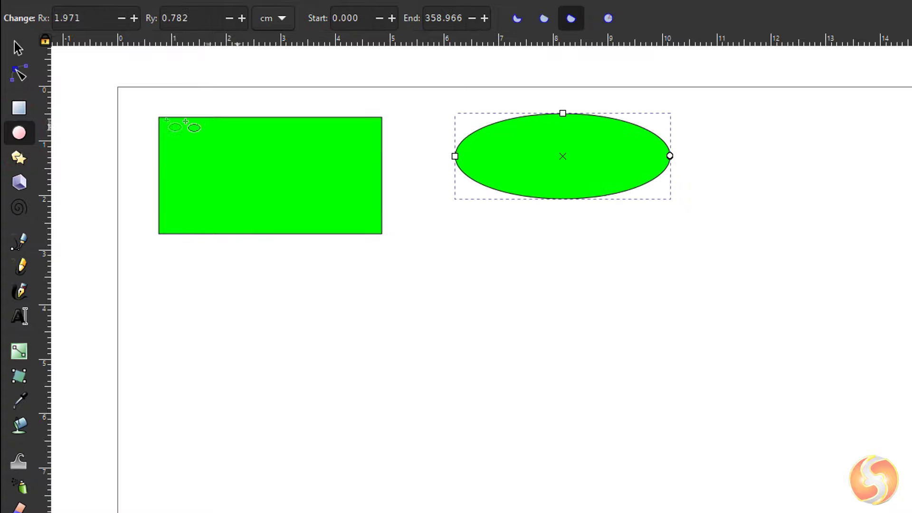
Step: Draw a green pentagon below the rectangle and a five-pointed star beside it
{"action": "left_click", "coordinate": [18, 158]}
{"action": "left_click", "coordinate": [38, 19]}
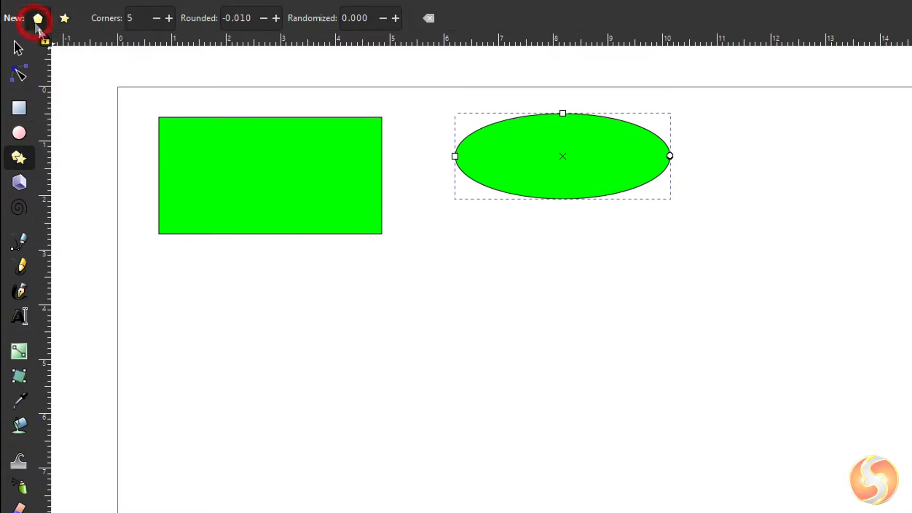
{"action": "mouse_move", "coordinate": [188, 375]}
{"action": "left_mouse_down"}
{"action": "mouse_move", "coordinate": [247, 340]}
{"action": "mouse_move", "coordinate": [237, 336]}
{"action": "left_mouse_up"}
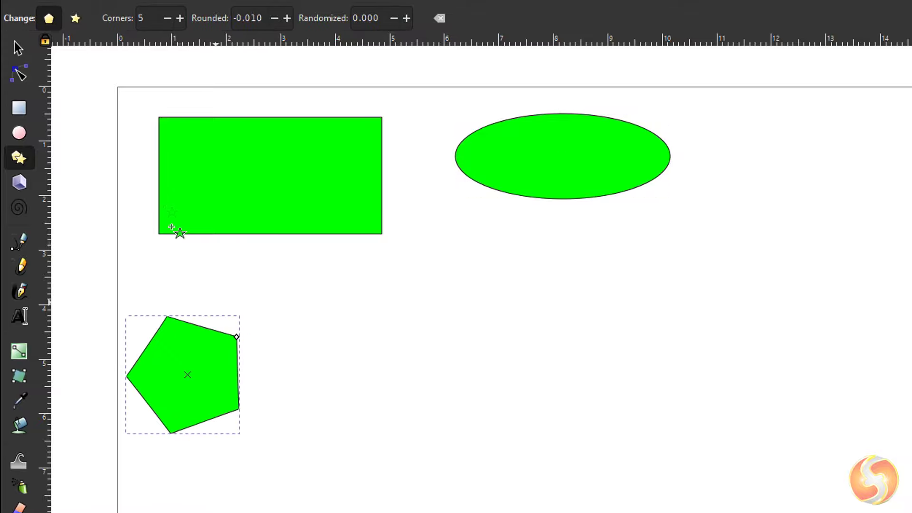
{"action": "left_click", "coordinate": [82, 24]}
{"action": "left_click_drag", "start_coordinate": [331, 396], "coordinate": [385, 328]}
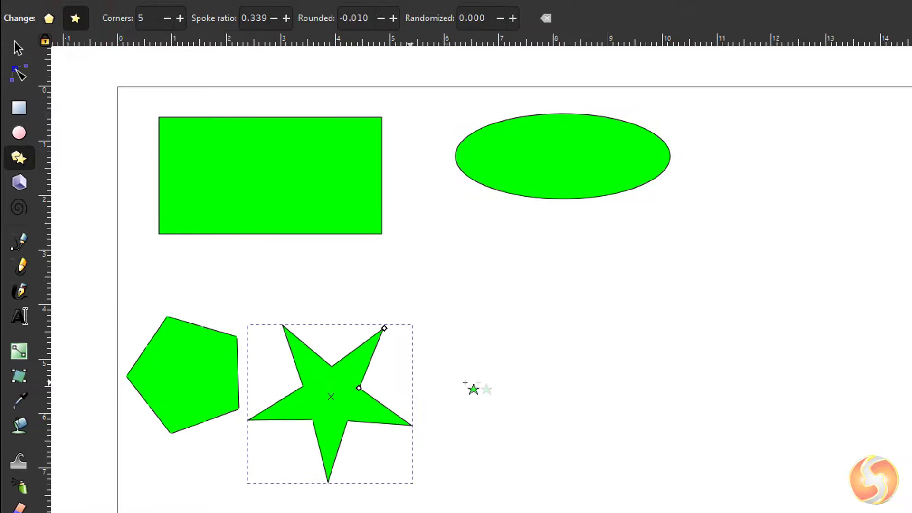
Step: Draw a lilac 3D box below the ellipse and a spiral to its right
{"action": "left_click", "coordinate": [18, 183]}
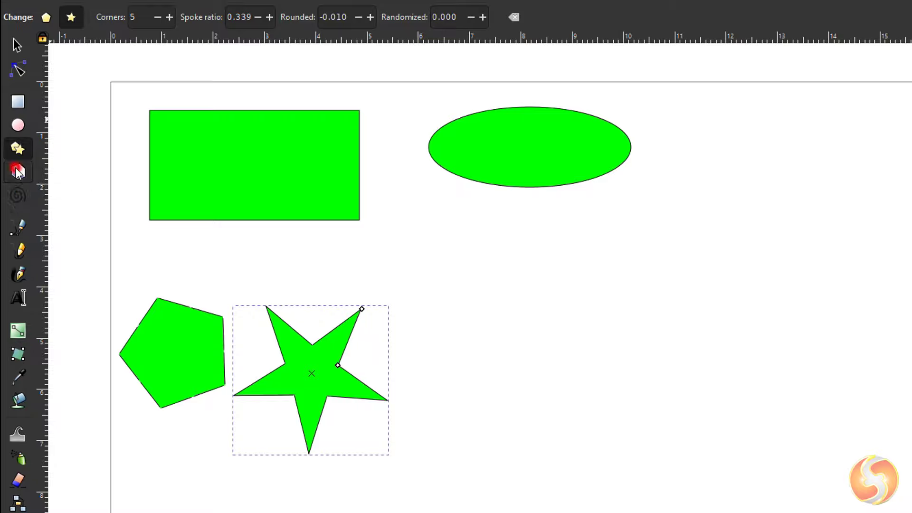
{"action": "left_click_drag", "start_coordinate": [517, 352], "coordinate": [588, 382]}
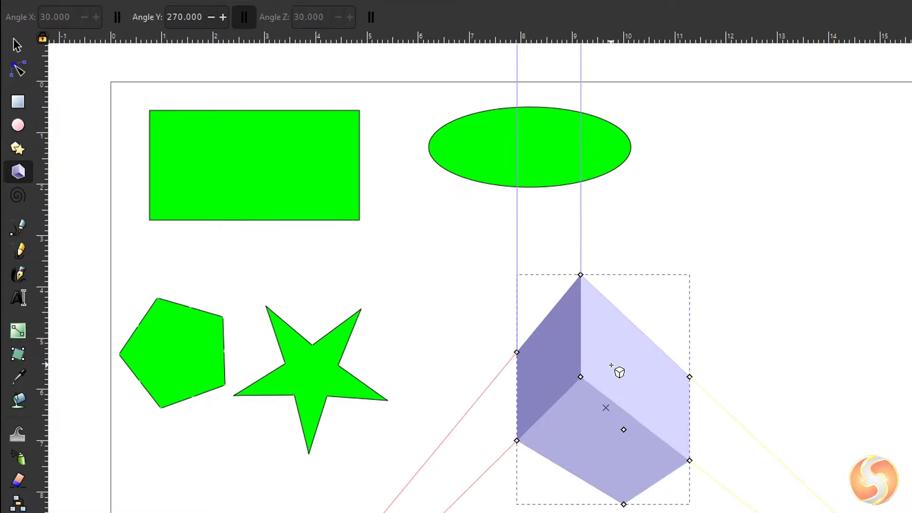
{"action": "left_click", "coordinate": [18, 195]}
{"action": "left_click_drag", "start_coordinate": [766, 215], "coordinate": [794, 328]}
Step: Try different star corner counts and polygon mode, ending with a five-pointed star
{"action": "double_click", "coordinate": [278, 369]}
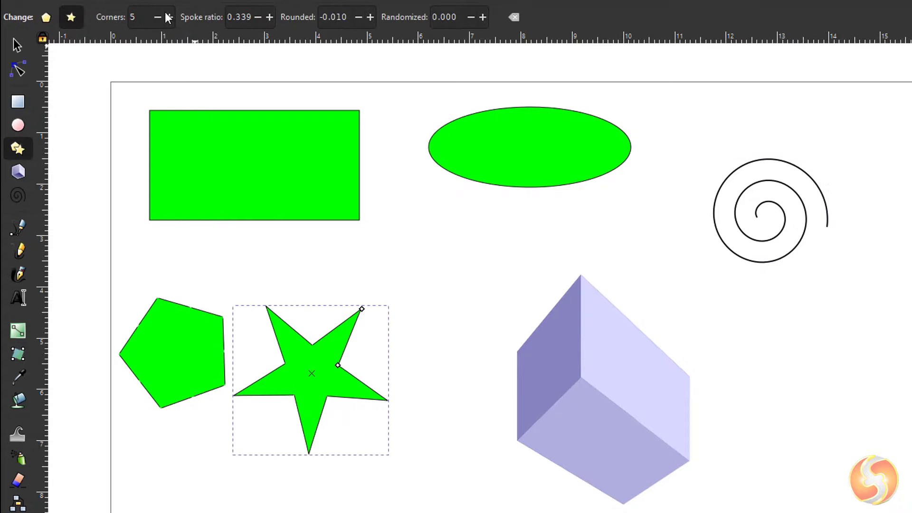
{"action": "left_click", "coordinate": [168, 18]}
{"action": "left_click", "coordinate": [169, 17]}
{"action": "left_click", "coordinate": [168, 18]}
{"action": "left_click", "coordinate": [168, 17]}
{"action": "left_click", "coordinate": [168, 17]}
{"action": "left_click", "coordinate": [159, 18]}
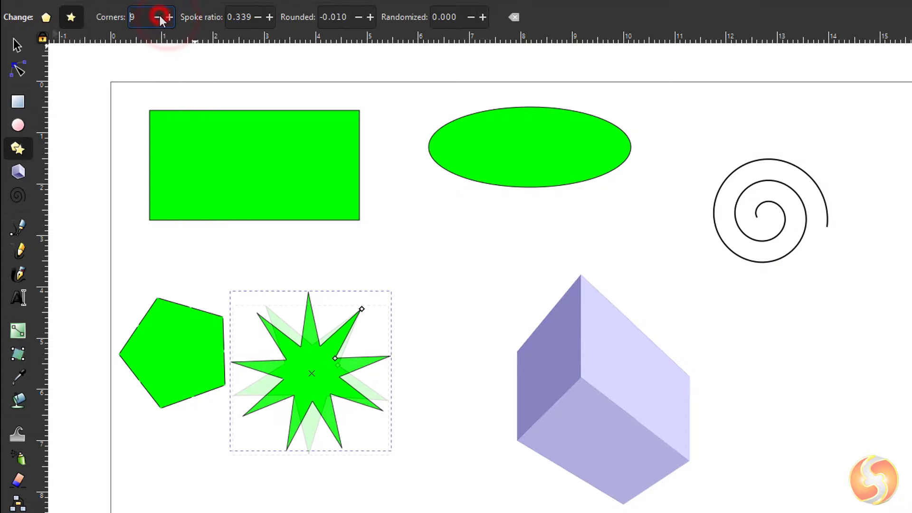
{"action": "left_click", "coordinate": [159, 18]}
{"action": "left_click", "coordinate": [159, 17]}
{"action": "left_click", "coordinate": [159, 18]}
{"action": "left_click", "coordinate": [159, 17]}
{"action": "left_click", "coordinate": [45, 18]}
{"action": "left_click", "coordinate": [71, 18]}
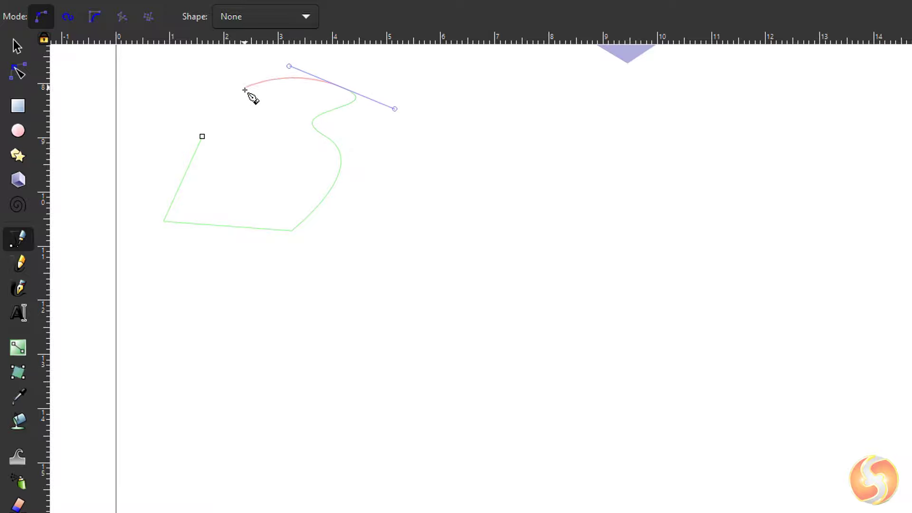
Step: Finish the Bezier blob, then draw a closed Spiro bean shape to its right
{"action": "double_click", "coordinate": [241, 105]}
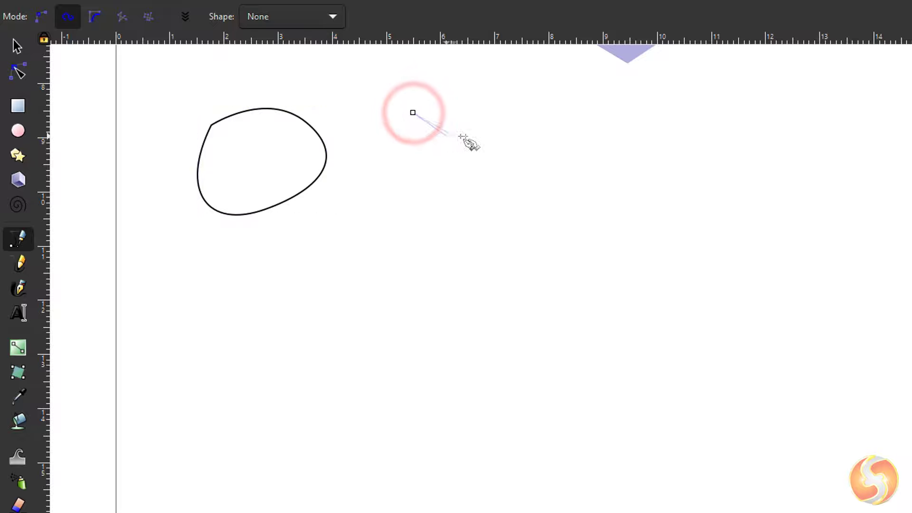
{"action": "left_click", "coordinate": [512, 123]}
{"action": "left_click", "coordinate": [458, 206]}
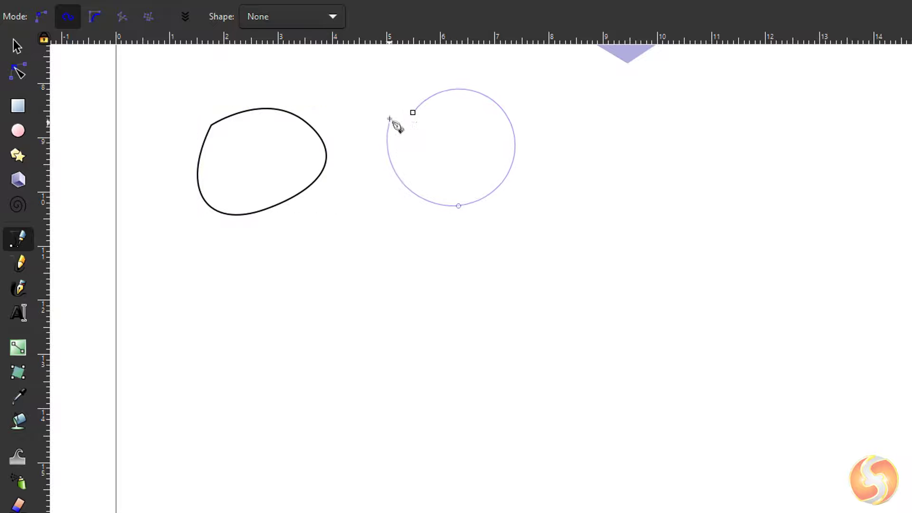
{"action": "left_click", "coordinate": [385, 108]}
{"action": "left_click", "coordinate": [413, 112]}
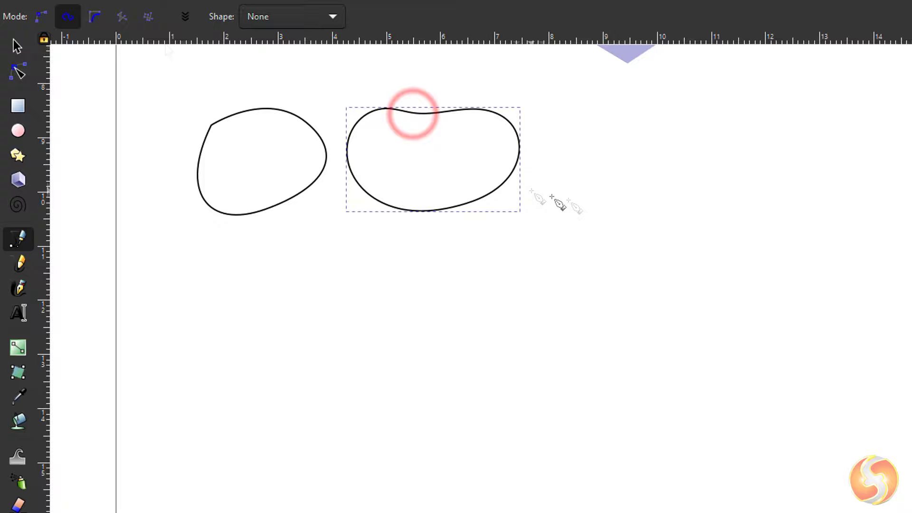
Step: Draw a closed five-node BSpline teardrop on the right side of the page
{"action": "left_click", "coordinate": [104, 16]}
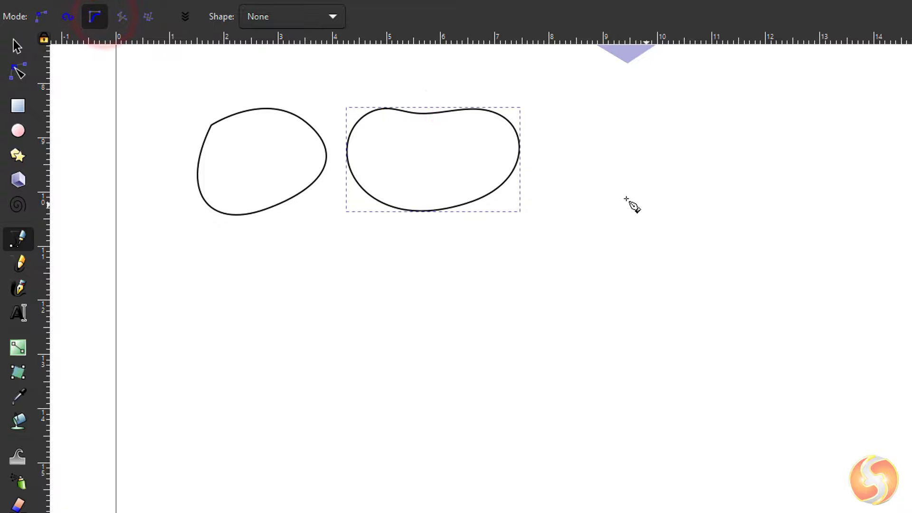
{"action": "left_click", "coordinate": [573, 180]}
{"action": "left_click", "coordinate": [674, 100]}
{"action": "left_click", "coordinate": [775, 179]}
{"action": "left_click", "coordinate": [876, 121]}
{"action": "left_click", "coordinate": [716, 284]}
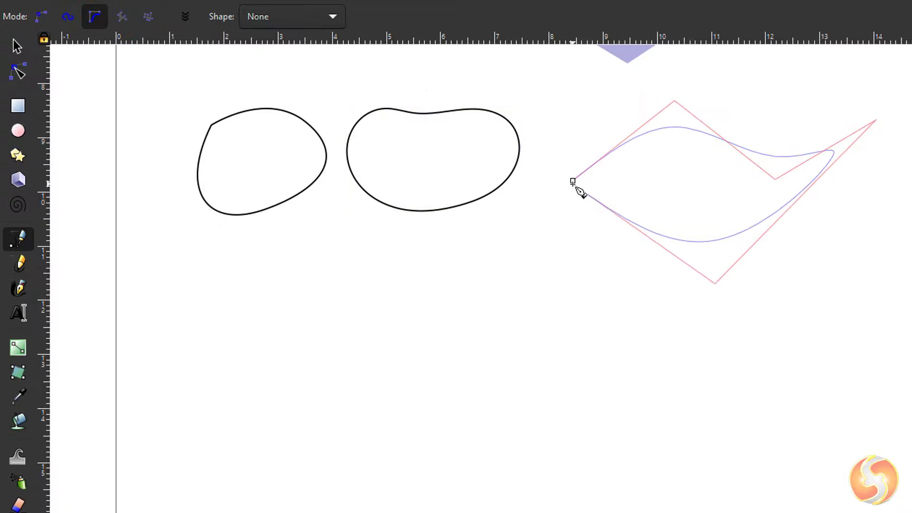
{"action": "left_click", "coordinate": [573, 181]}
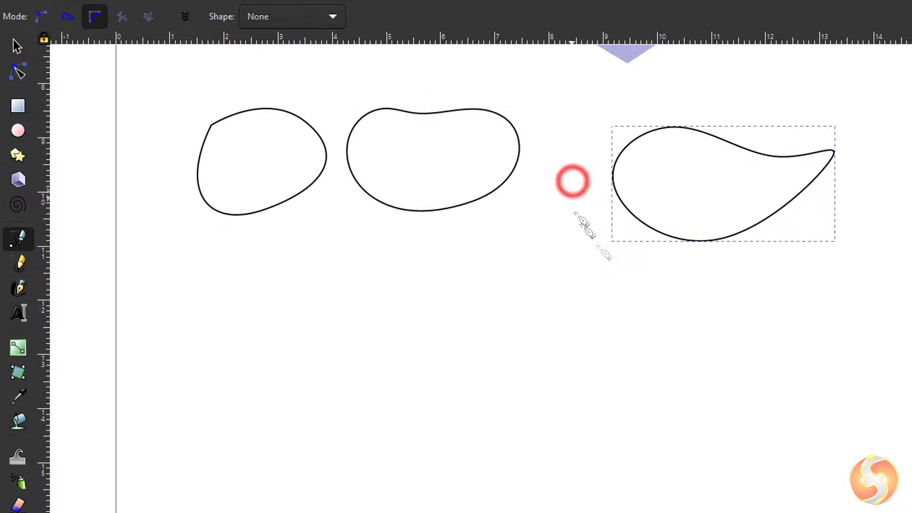
Step: Draw a straight diagonal line and a freehand squiggle with the Pencil tool
{"action": "left_click", "coordinate": [15, 267]}
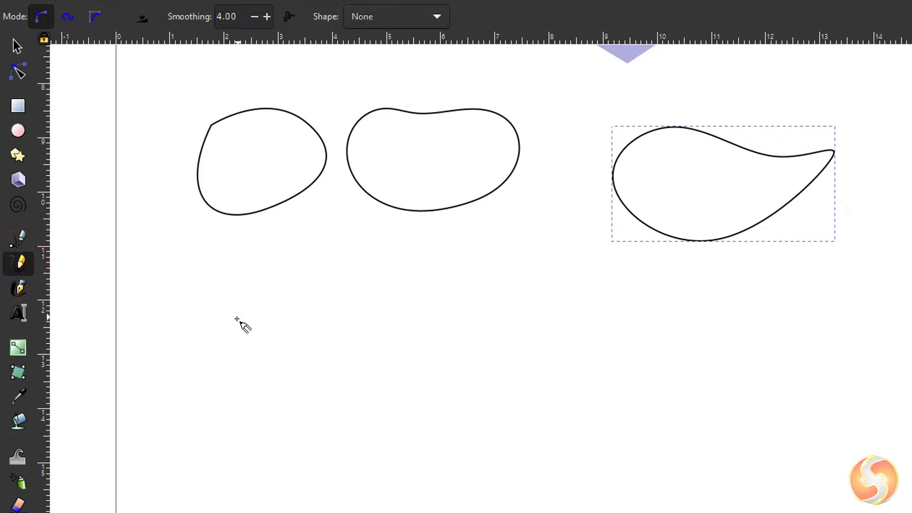
{"action": "left_click", "coordinate": [186, 330]}
{"action": "left_click", "coordinate": [251, 262]}
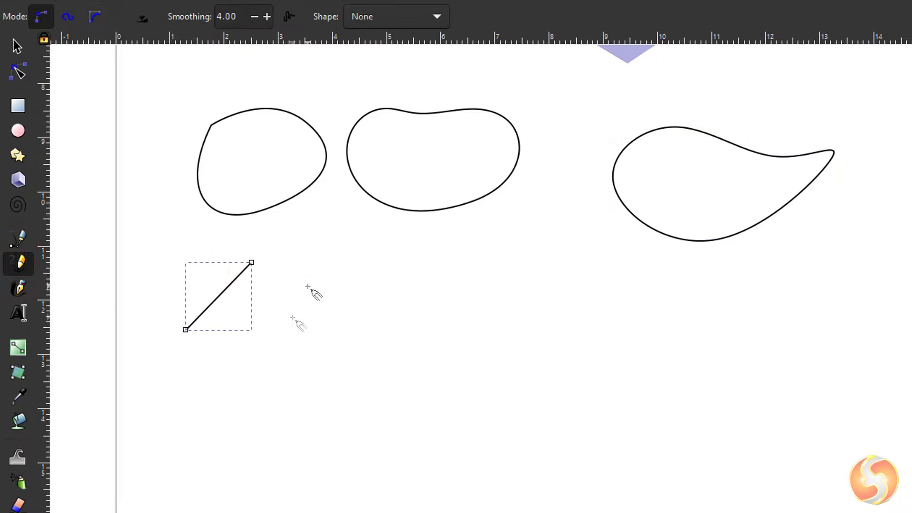
{"action": "mouse_move", "coordinate": [292, 319]}
{"action": "left_mouse_down"}
{"action": "mouse_move", "coordinate": [315, 316]}
{"action": "mouse_move", "coordinate": [338, 276]}
{"action": "mouse_move", "coordinate": [374, 285]}
{"action": "left_mouse_up"}
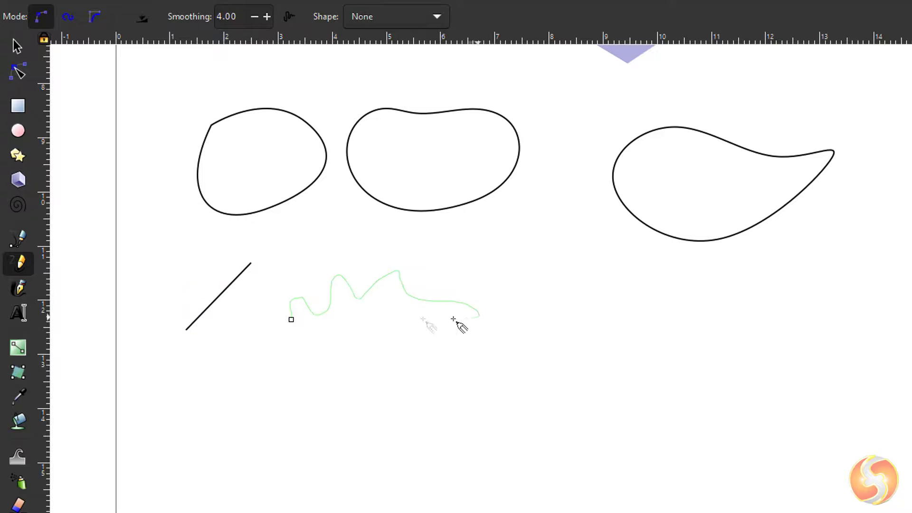
{"action": "mouse_move", "coordinate": [453, 319]}
{"action": "left_mouse_down"}
{"action": "mouse_move", "coordinate": [412, 335]}
{"action": "mouse_move", "coordinate": [386, 379]}
{"action": "left_mouse_up"}
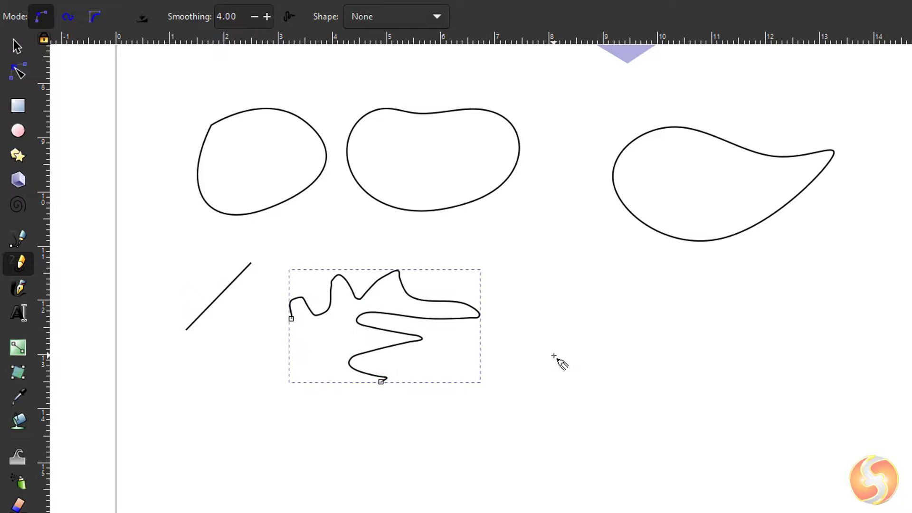
Step: Paint a green calligraphy stroke, raise Tremor, then paint a shakier stroke on the right
{"action": "left_click", "coordinate": [17, 292]}
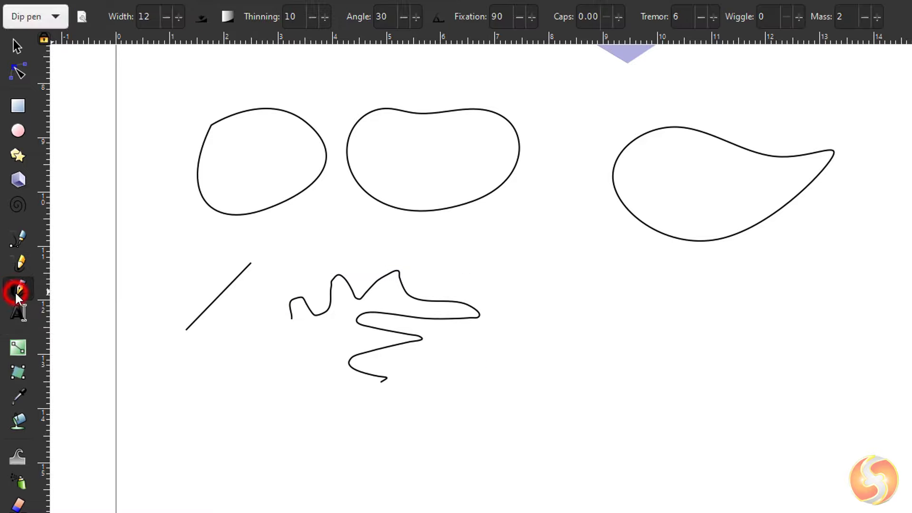
{"action": "mouse_move", "coordinate": [541, 259]}
{"action": "left_mouse_down"}
{"action": "mouse_move", "coordinate": [618, 263]}
{"action": "mouse_move", "coordinate": [539, 316]}
{"action": "mouse_move", "coordinate": [683, 327]}
{"action": "left_mouse_up"}
{"action": "left_click", "coordinate": [714, 17]}
{"action": "left_click", "coordinate": [715, 17]}
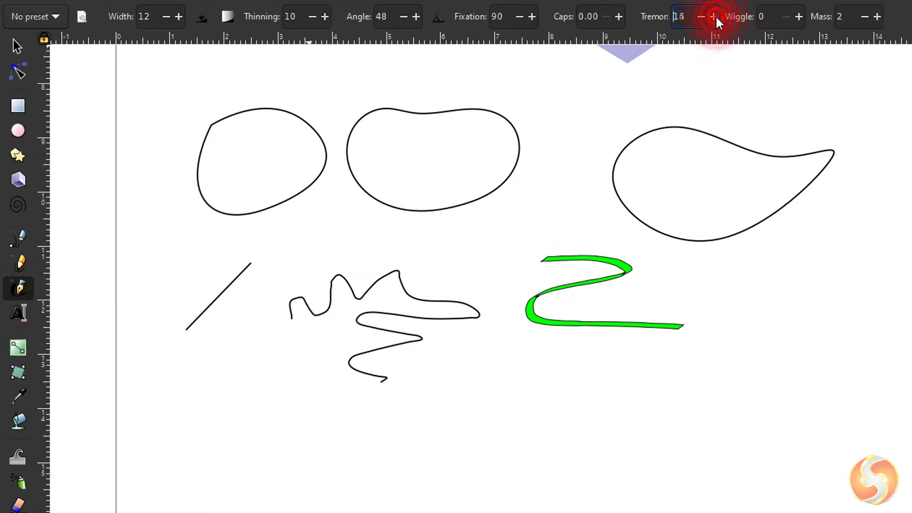
{"action": "mouse_move", "coordinate": [771, 256]}
{"action": "left_mouse_down"}
{"action": "mouse_move", "coordinate": [823, 287]}
{"action": "mouse_move", "coordinate": [795, 314]}
{"action": "mouse_move", "coordinate": [743, 337]}
{"action": "mouse_move", "coordinate": [850, 369]}
{"action": "left_mouse_up"}
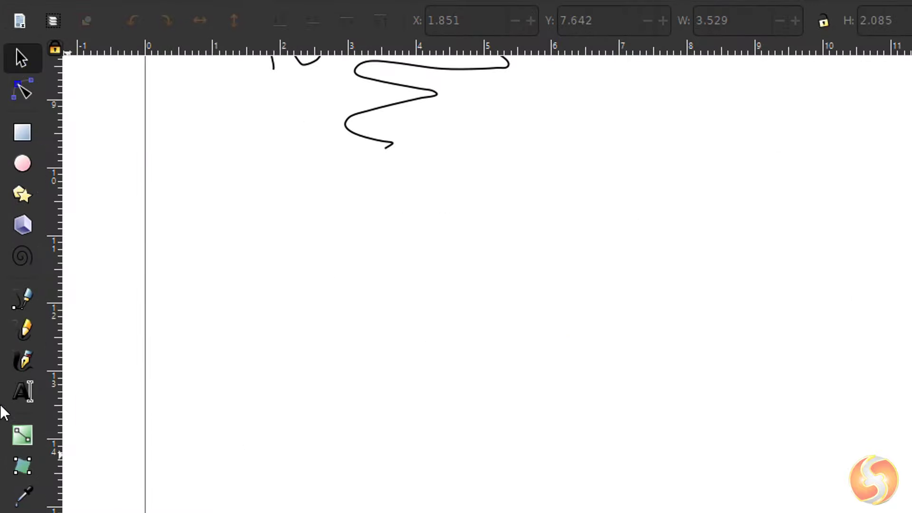
Step: Create a flowed text frame reading 'Hello there this is Inkscape' and widen it to wrap
{"action": "left_click", "coordinate": [30, 389]}
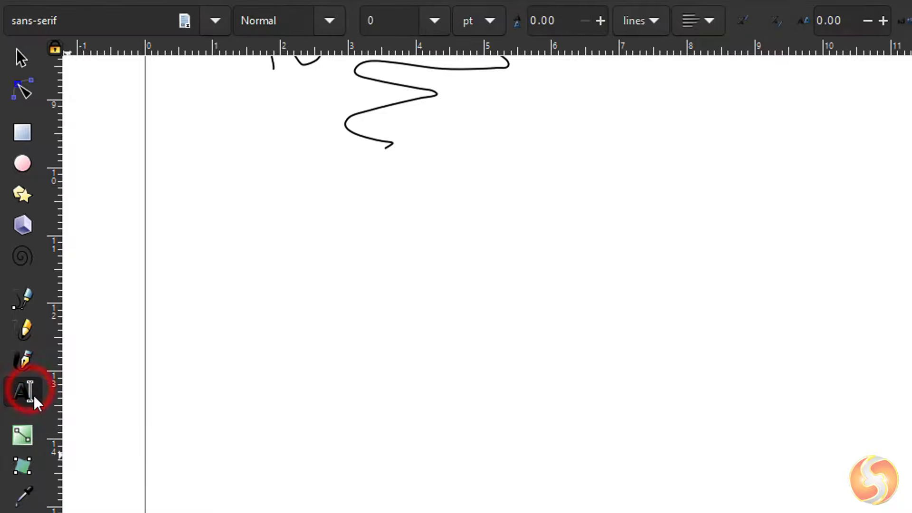
{"action": "left_click_drag", "start_coordinate": [220, 195], "coordinate": [637, 386]}
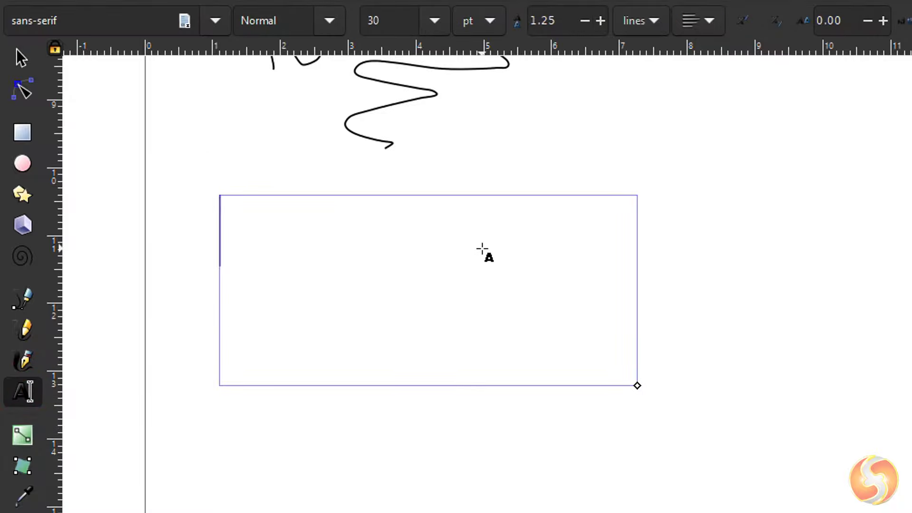
{"action": "type", "text": "Hello there"}
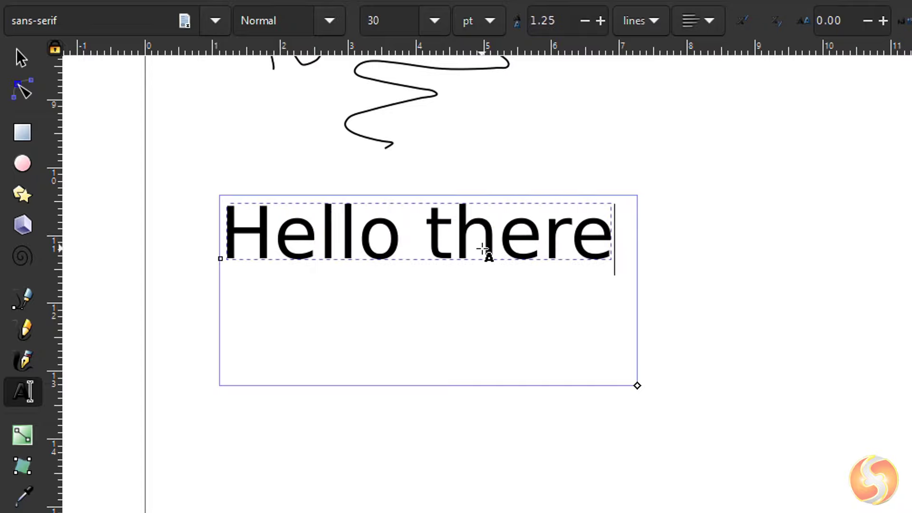
{"action": "type", "text": " this is Inksc"}
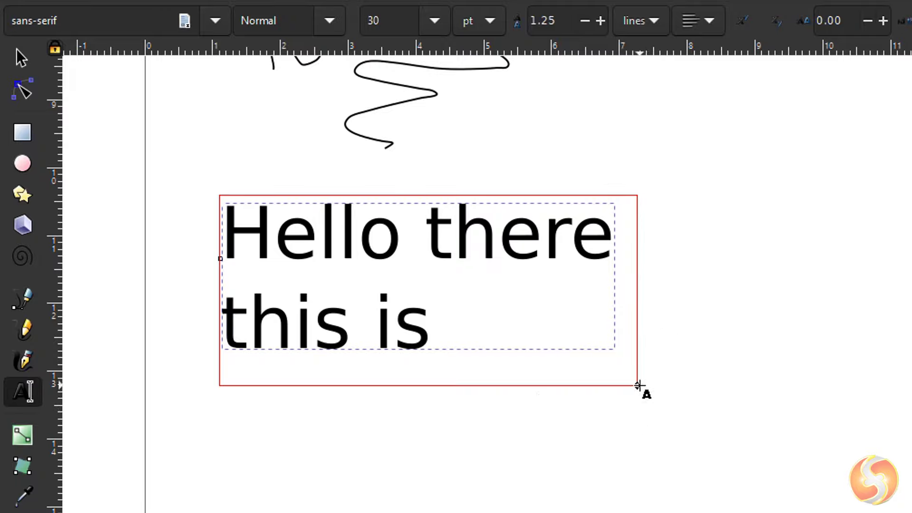
{"action": "left_click_drag", "start_coordinate": [640, 387], "coordinate": [772, 430]}
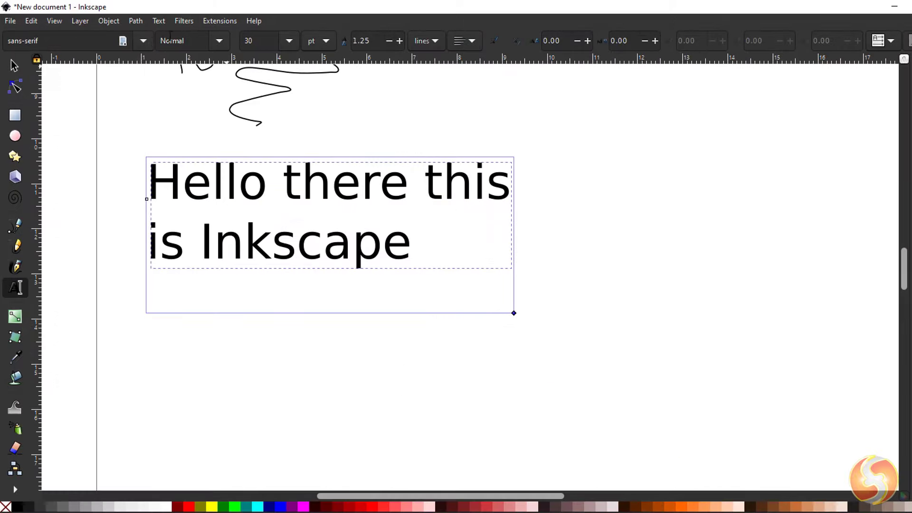
Step: Set the text font to Adobe Heiti Std at size 24
{"action": "left_click", "coordinate": [147, 40]}
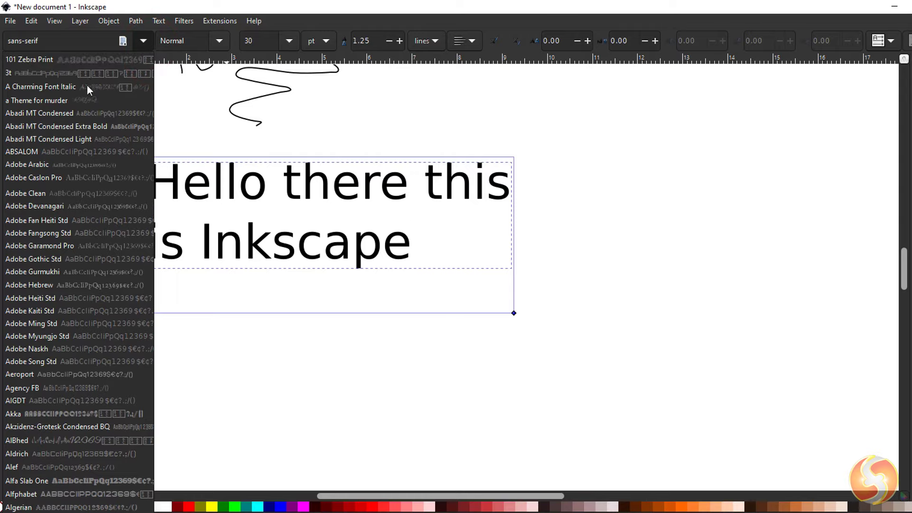
{"action": "left_click", "coordinate": [66, 302]}
{"action": "left_click", "coordinate": [219, 41]}
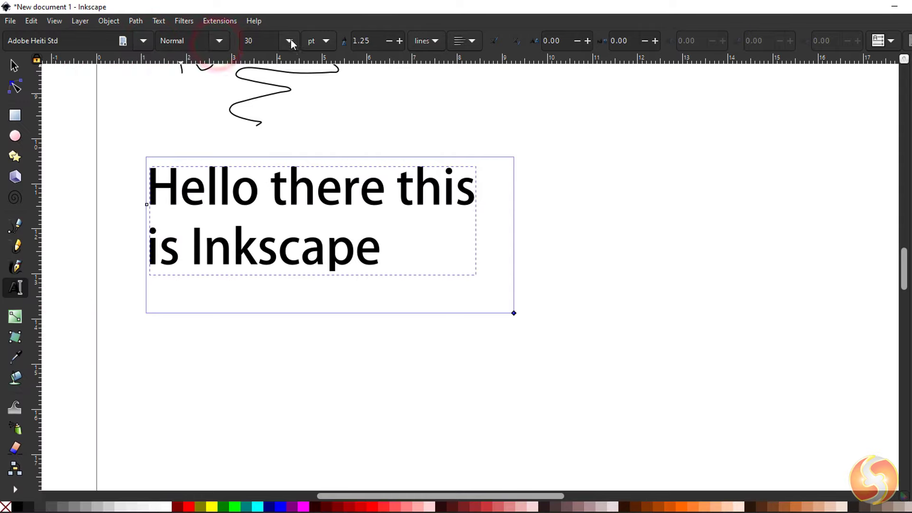
{"action": "left_click", "coordinate": [291, 41]}
{"action": "left_click", "coordinate": [264, 272]}
{"action": "left_click", "coordinate": [325, 41]}
{"action": "left_click", "coordinate": [325, 41]}
Step: Try line spacing, centre and left alignment, and vertical writing direction options
{"action": "left_click", "coordinate": [399, 41]}
{"action": "left_click", "coordinate": [390, 41]}
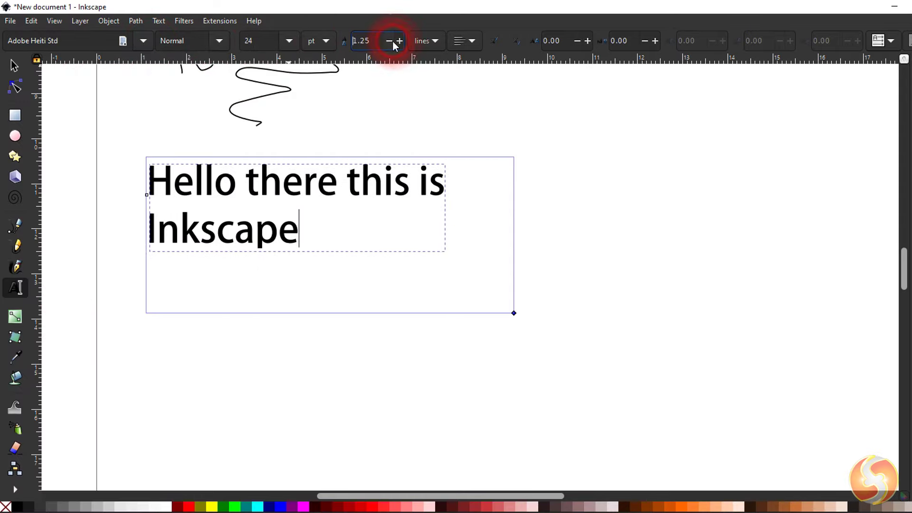
{"action": "left_click", "coordinate": [472, 41]}
{"action": "left_click", "coordinate": [465, 63]}
{"action": "left_click", "coordinate": [468, 38]}
{"action": "left_click", "coordinate": [468, 21]}
{"action": "left_click", "coordinate": [883, 41]}
{"action": "left_click", "coordinate": [877, 67]}
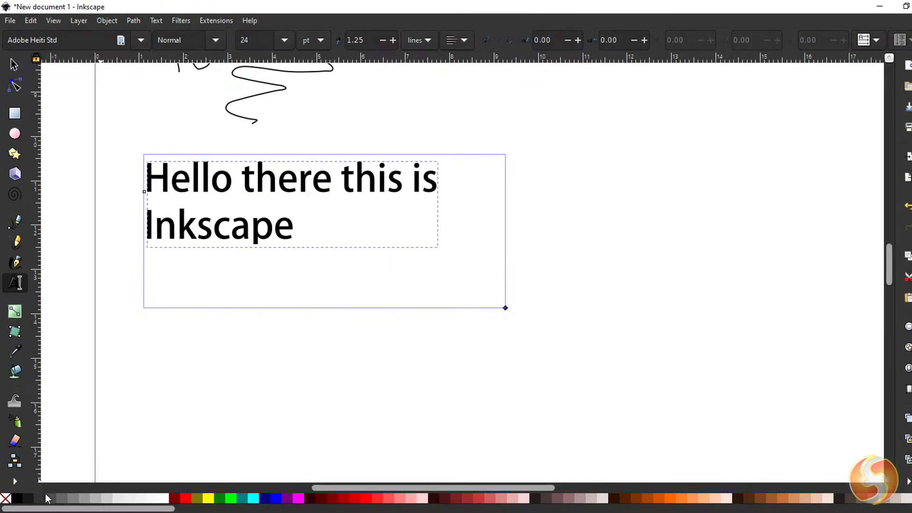
Step: Colour the text dark brown and the word Inkscape red
{"action": "left_click", "coordinate": [228, 499]}
{"action": "left_click", "coordinate": [188, 499]}
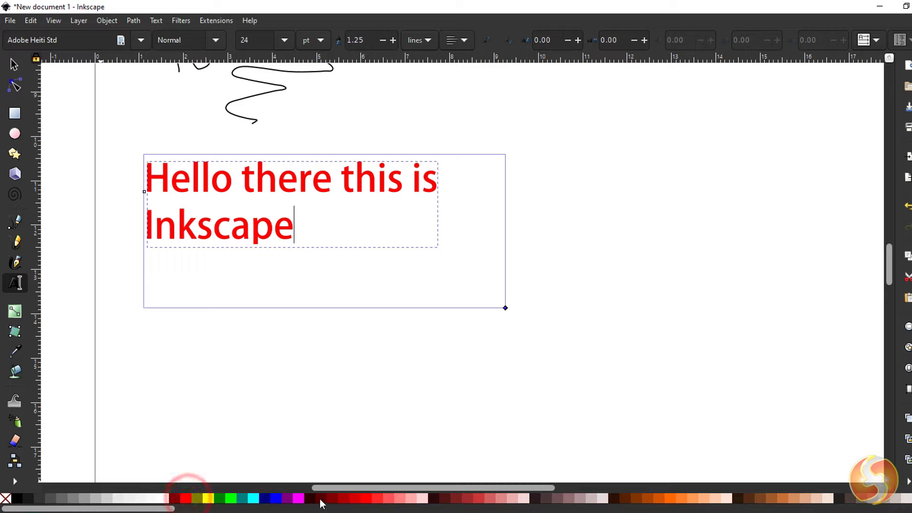
{"action": "left_click", "coordinate": [312, 498]}
{"action": "left_click_drag", "start_coordinate": [292, 224], "coordinate": [144, 225]}
{"action": "left_click", "coordinate": [352, 498]}
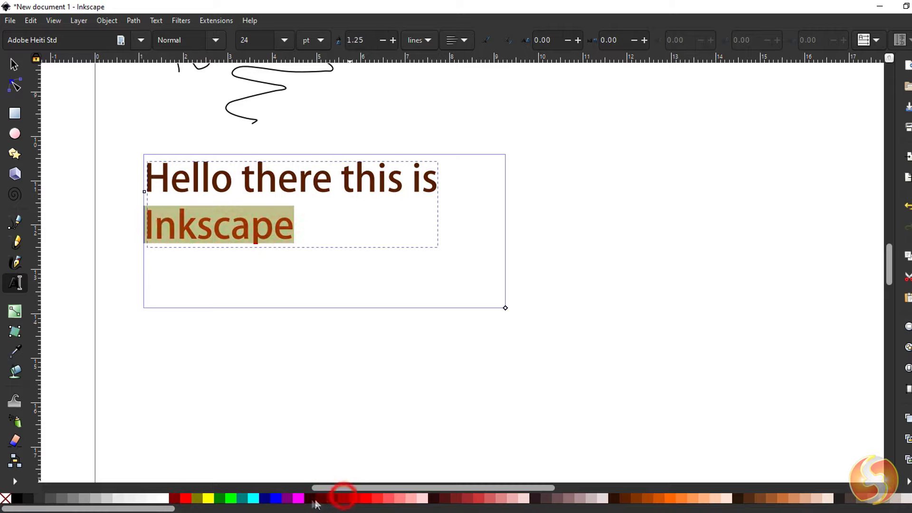
{"action": "left_click", "coordinate": [299, 498]}
{"action": "left_click", "coordinate": [346, 499]}
{"action": "left_click", "coordinate": [316, 233]}
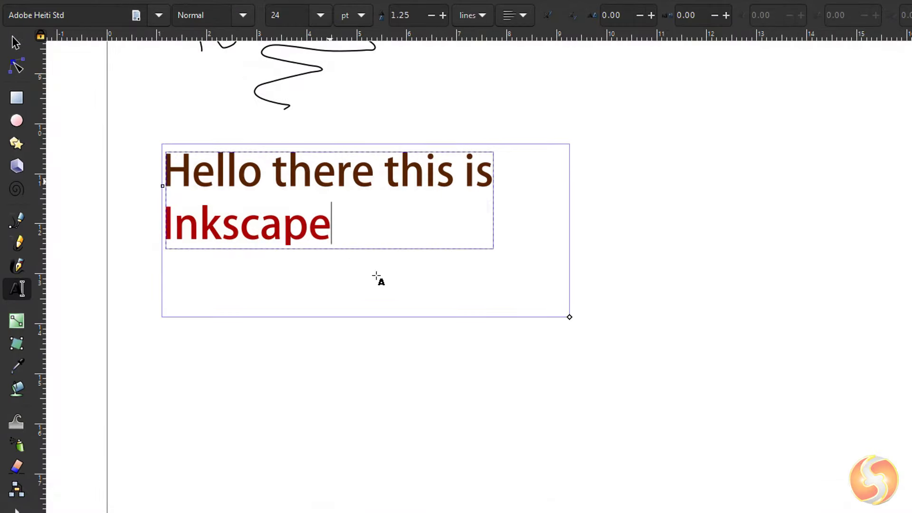
Step: Zoom around the page, then pull a horizontal and a vertical guide onto it from the rulers
{"action": "scroll", "coordinate": [342, 321], "scroll_direction": "down", "scroll_amount": 5}
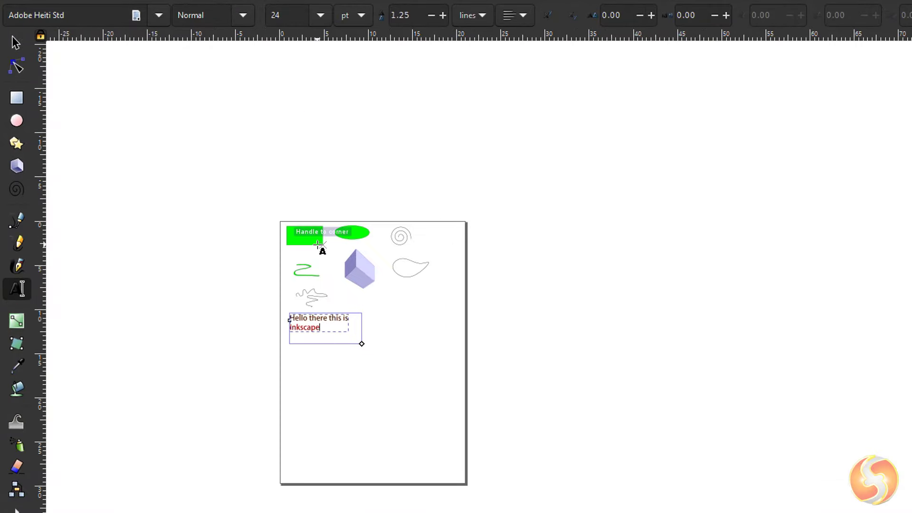
{"action": "scroll", "coordinate": [337, 224], "scroll_direction": "up", "scroll_amount": 5}
{"action": "scroll", "coordinate": [301, 246], "scroll_direction": "up", "scroll_amount": 2}
{"action": "scroll", "coordinate": [668, 267], "scroll_direction": "down", "scroll_amount": 3}
{"action": "scroll", "coordinate": [595, 252], "scroll_direction": "up", "scroll_amount": 3}
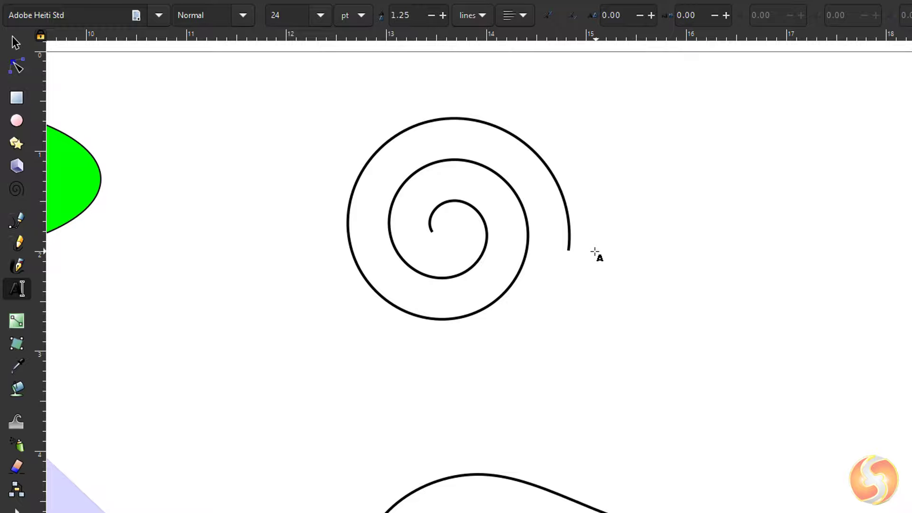
{"action": "scroll", "coordinate": [599, 249], "scroll_direction": "down", "scroll_amount": 3}
{"action": "scroll", "coordinate": [564, 317], "scroll_direction": "down", "scroll_amount": 2}
{"action": "scroll", "coordinate": [505, 153], "scroll_direction": "up", "scroll_amount": 2}
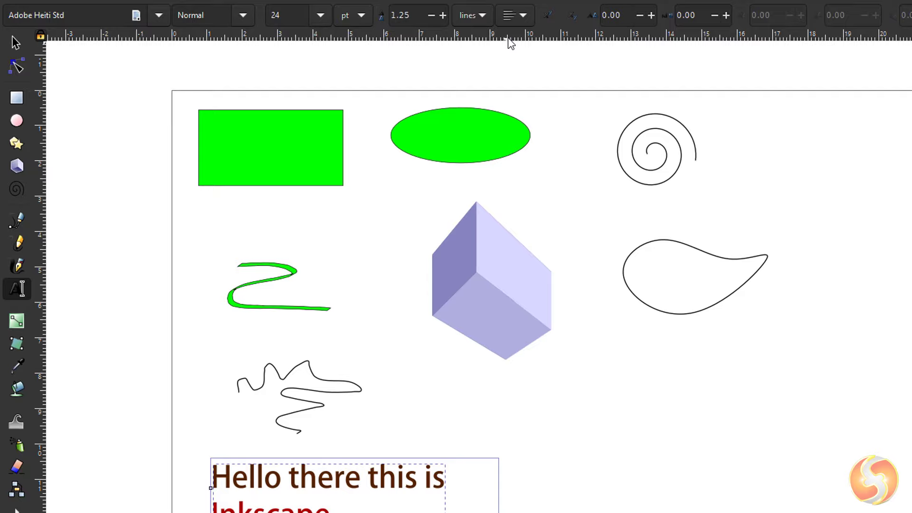
{"action": "left_click_drag", "start_coordinate": [523, 34], "coordinate": [589, 389]}
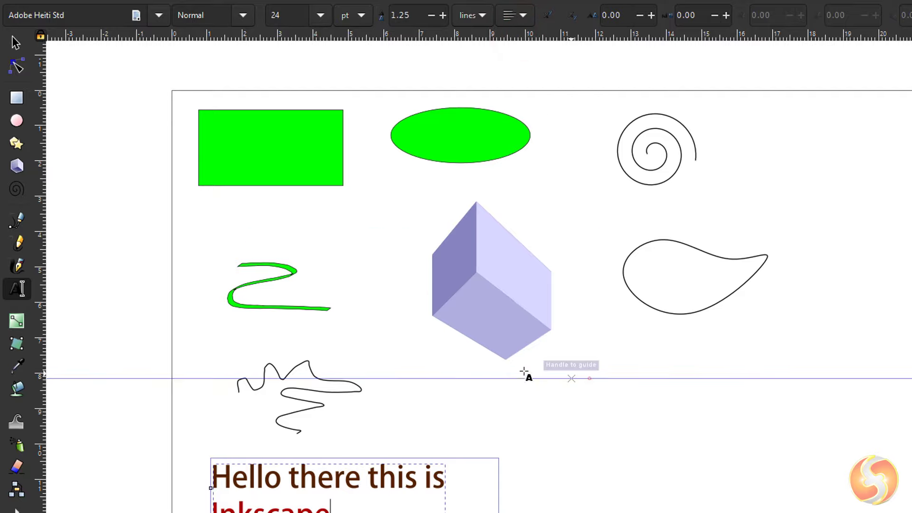
{"action": "left_click_drag", "start_coordinate": [40, 375], "coordinate": [733, 368]}
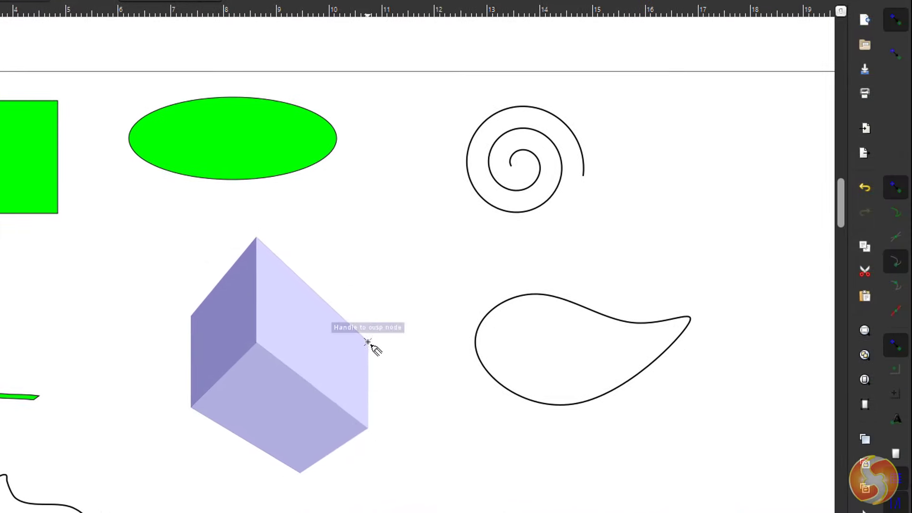
Step: Enable snapping to paths, cusp and smooth nodes, then reshape the teardrop's tip handle
{"action": "left_click", "coordinate": [897, 24]}
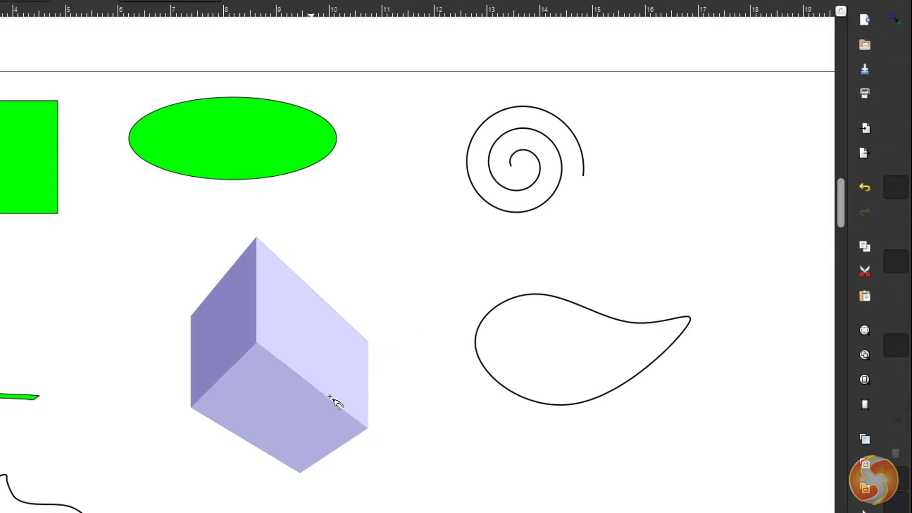
{"action": "key", "text": "percent"}
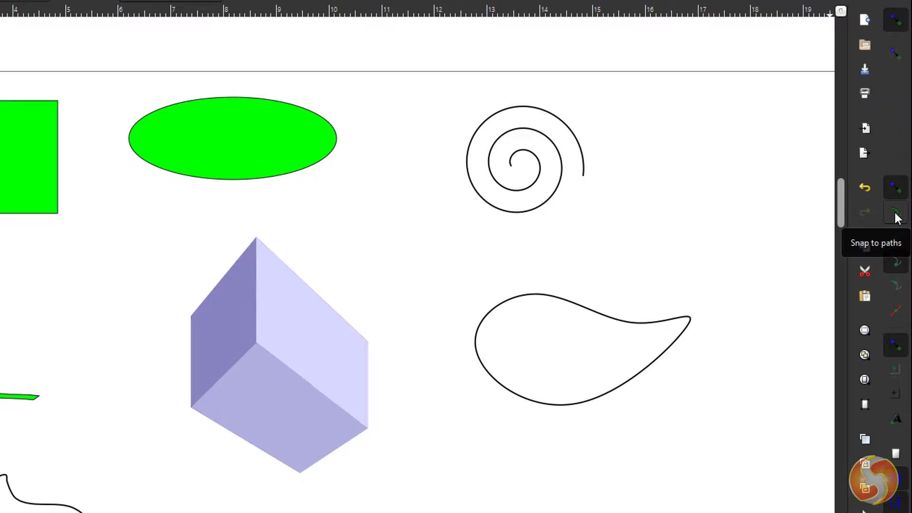
{"action": "left_click", "coordinate": [896, 214]}
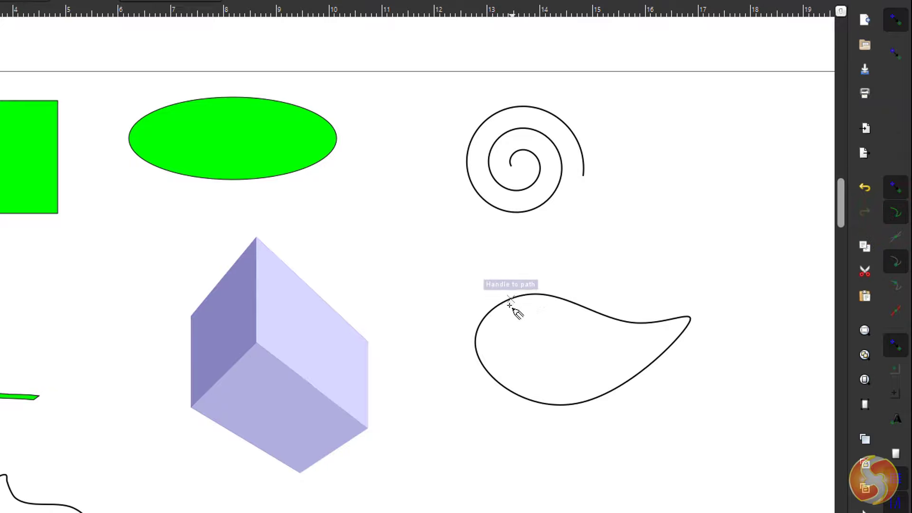
{"action": "left_click", "coordinate": [897, 265]}
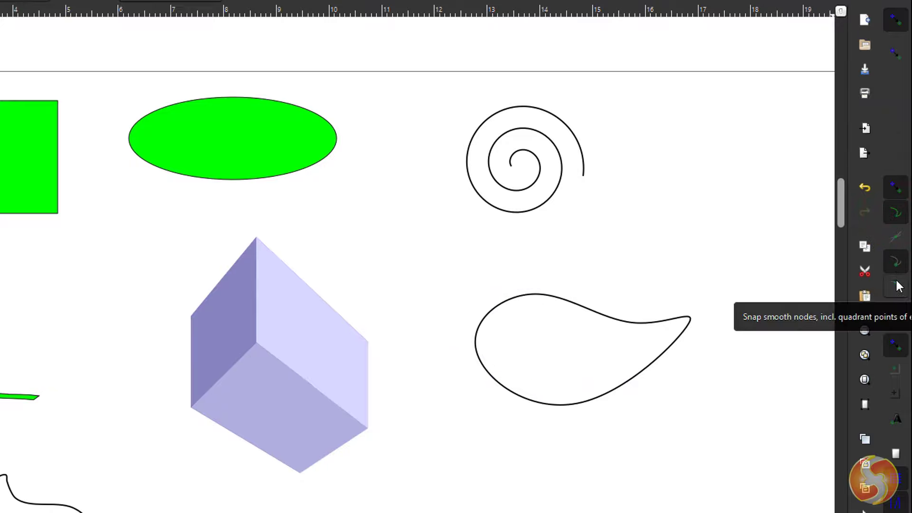
{"action": "left_click", "coordinate": [897, 287]}
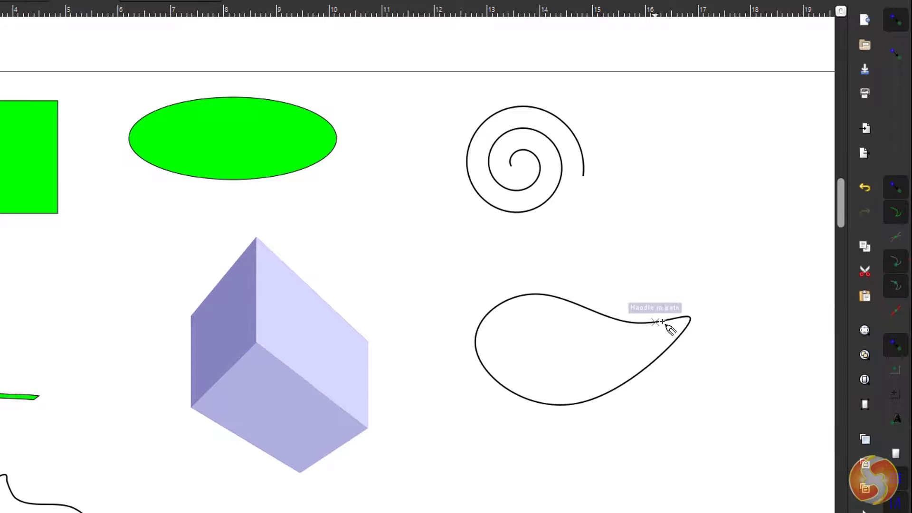
{"action": "left_click_drag", "start_coordinate": [685, 320], "coordinate": [628, 321]}
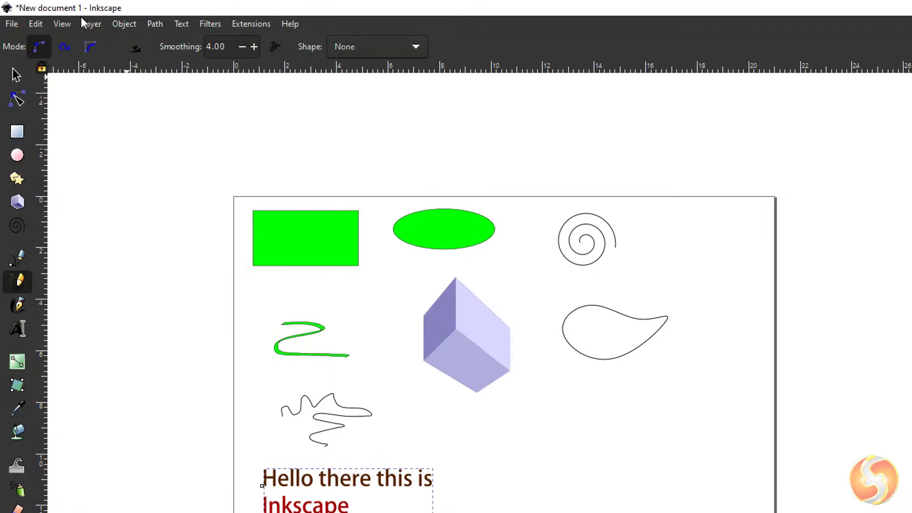
Step: Turn on Split View Mode and drag the divider left to widen the outline half
{"action": "left_click", "coordinate": [71, 26]}
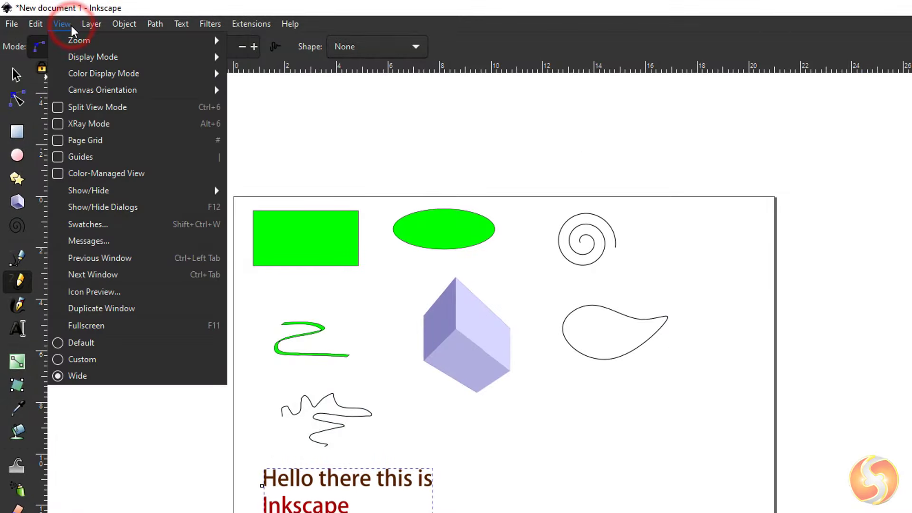
{"action": "left_click", "coordinate": [95, 106]}
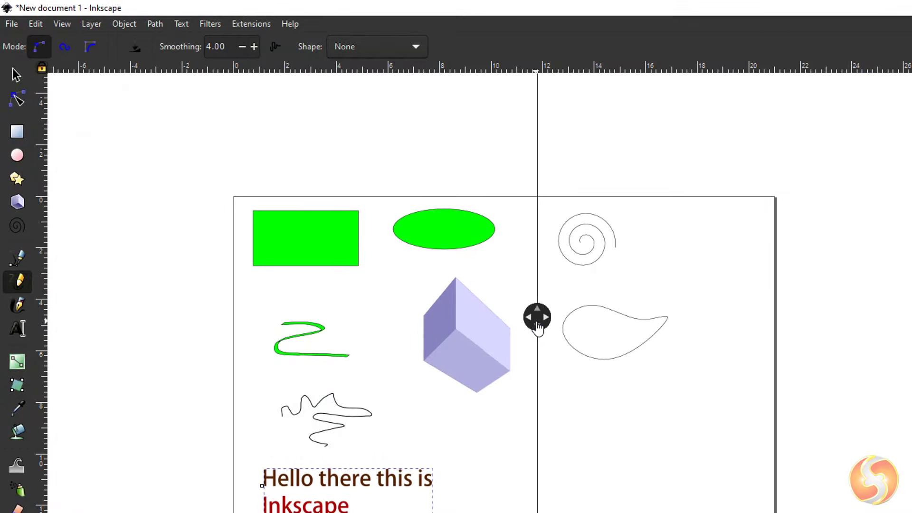
{"action": "left_click_drag", "start_coordinate": [537, 316], "coordinate": [436, 299]}
{"action": "scroll", "coordinate": [467, 344], "scroll_direction": "up", "scroll_amount": 5}
{"action": "scroll", "coordinate": [468, 346], "scroll_direction": "down", "scroll_amount": 7}
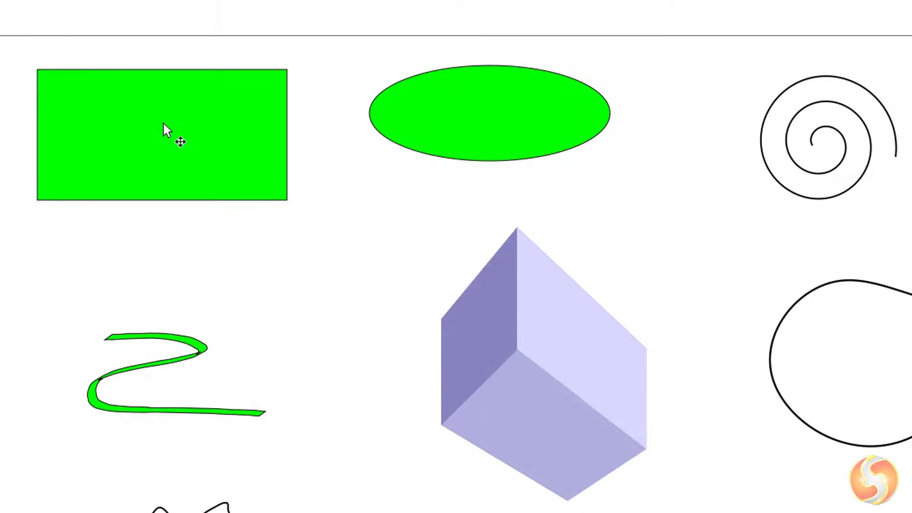
Step: Draw a dark-red rectangle below the green one, then delete it
{"action": "left_click", "coordinate": [163, 121]}
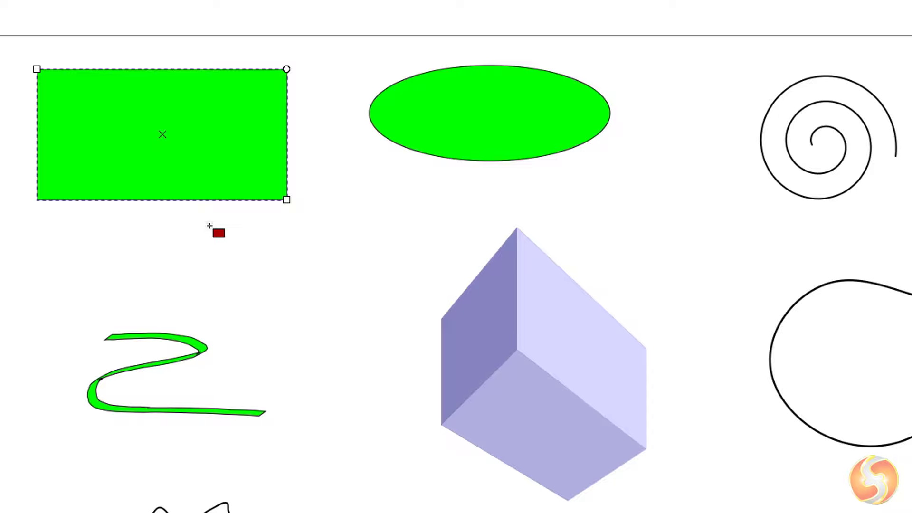
{"action": "left_click_drag", "start_coordinate": [210, 227], "coordinate": [311, 274]}
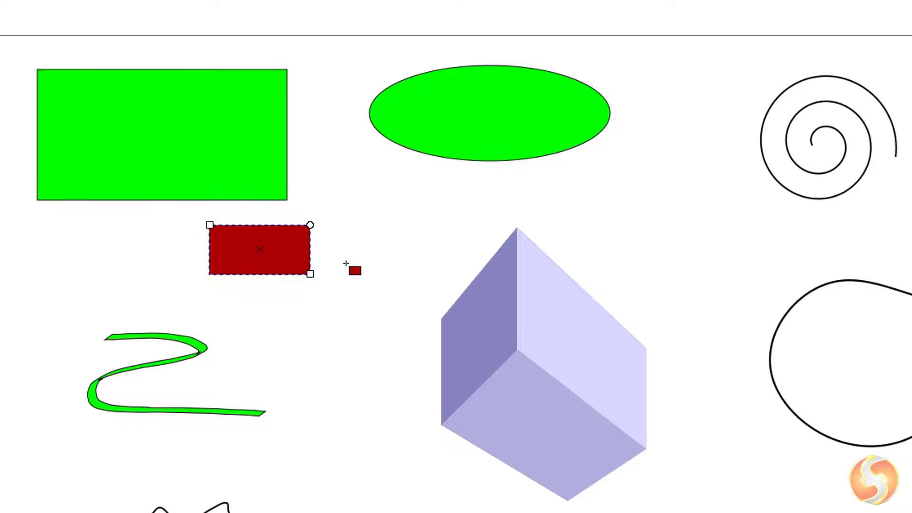
{"action": "key", "text": "Delete"}
Step: Re-roll the spiral from its outer end handle, discarding an accidental small spiral
{"action": "double_click", "coordinate": [824, 135]}
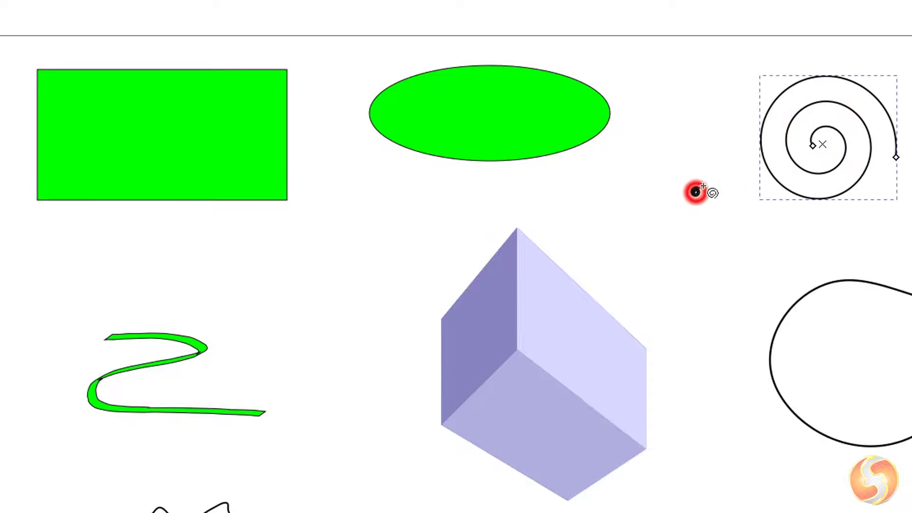
{"action": "left_click_drag", "start_coordinate": [695, 192], "coordinate": [734, 160]}
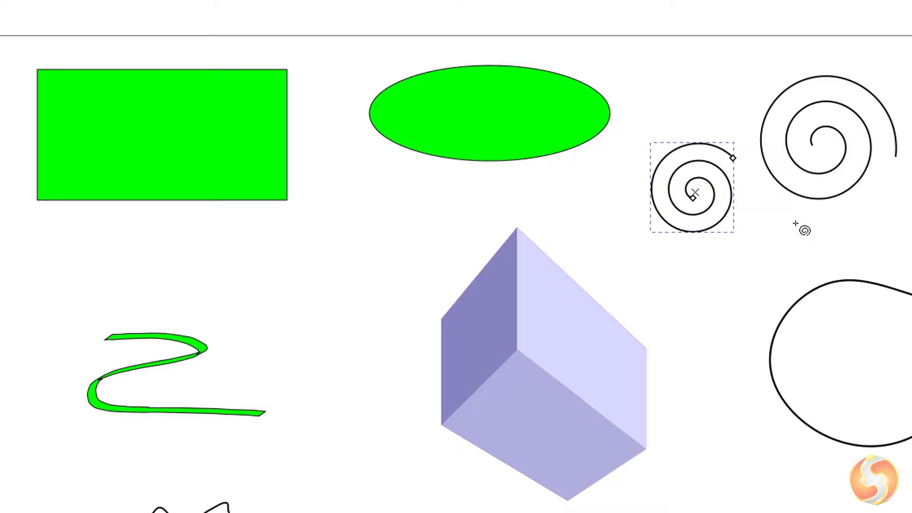
{"action": "key", "text": "Delete"}
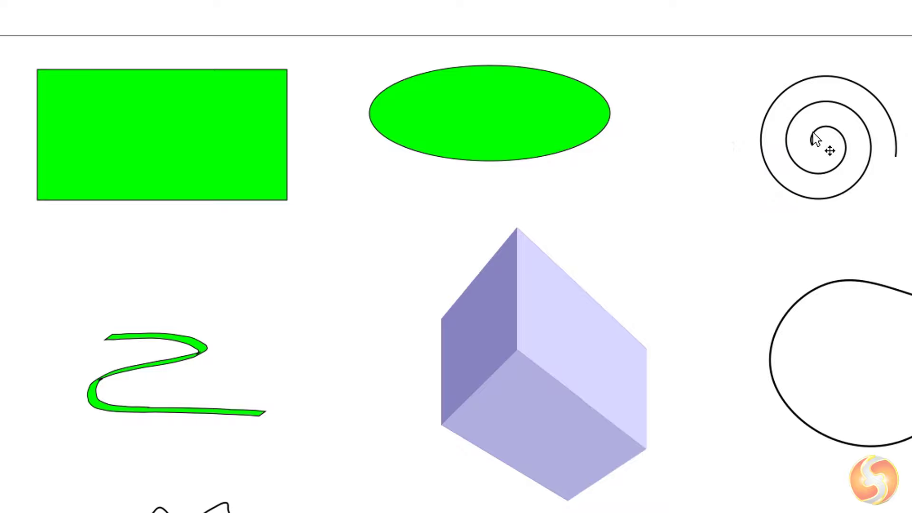
{"action": "double_click", "coordinate": [814, 137]}
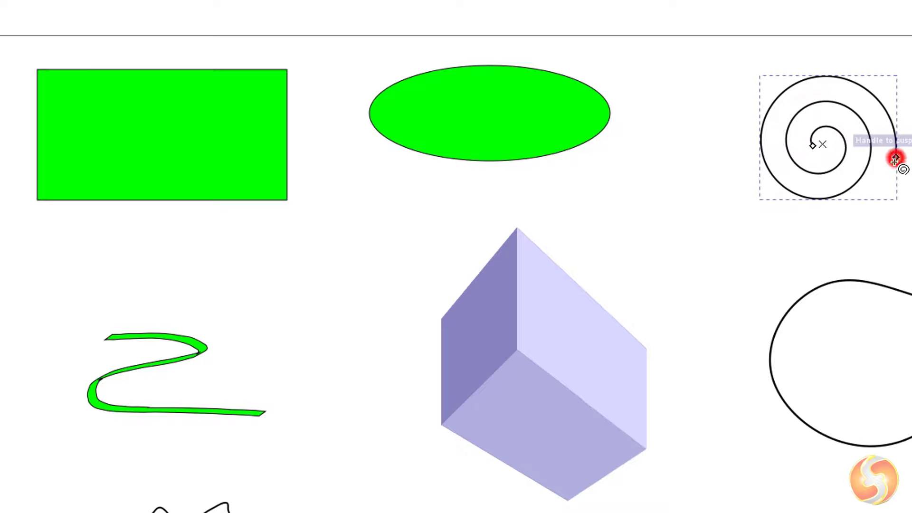
{"action": "left_click_drag", "start_coordinate": [896, 159], "coordinate": [845, 220]}
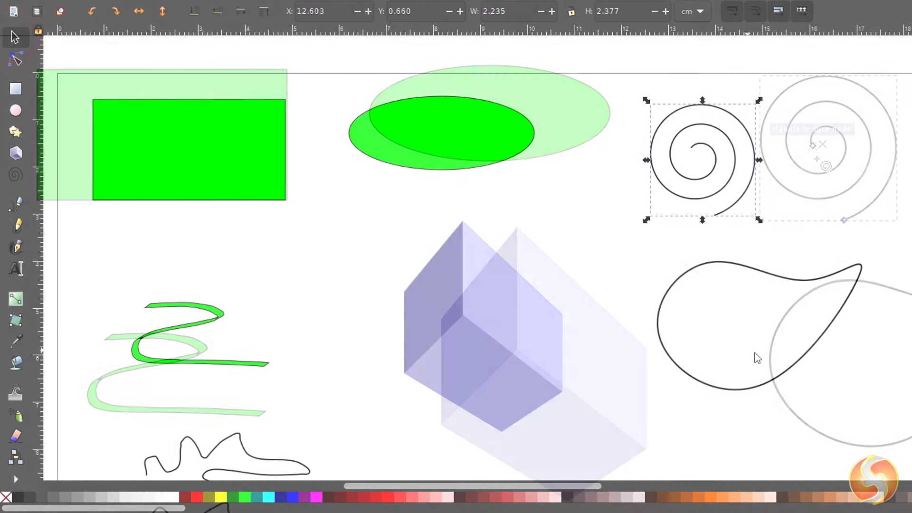
Step: Round the rectangle's corners into a pill, then restore sharp corners and resize it
{"action": "left_click", "coordinate": [785, 279]}
{"action": "double_click", "coordinate": [790, 278]}
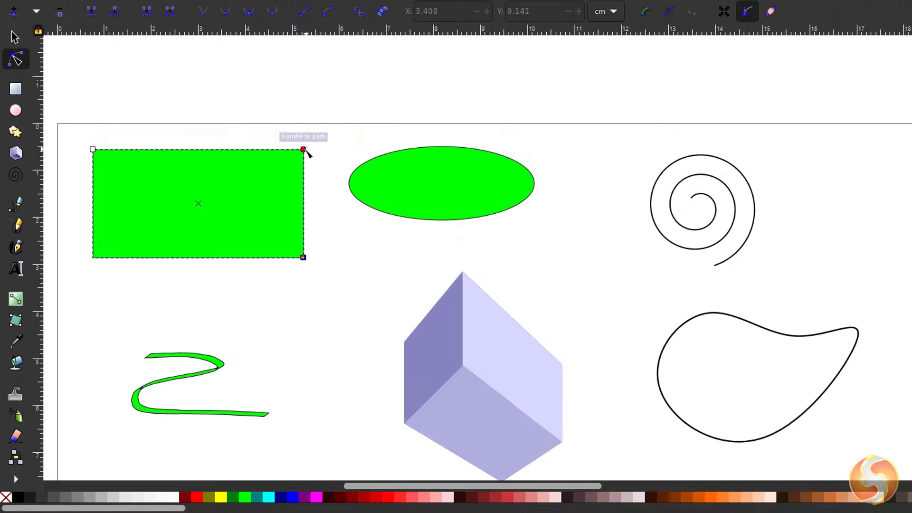
{"action": "mouse_move", "coordinate": [303, 150]}
{"action": "left_mouse_down"}
{"action": "mouse_move", "coordinate": [303, 204]}
{"action": "mouse_move", "coordinate": [303, 149]}
{"action": "left_mouse_up"}
{"action": "mouse_move", "coordinate": [304, 257]}
{"action": "left_mouse_down"}
{"action": "mouse_move", "coordinate": [226, 234]}
{"action": "mouse_move", "coordinate": [258, 189]}
{"action": "mouse_move", "coordinate": [302, 257]}
{"action": "left_mouse_up"}
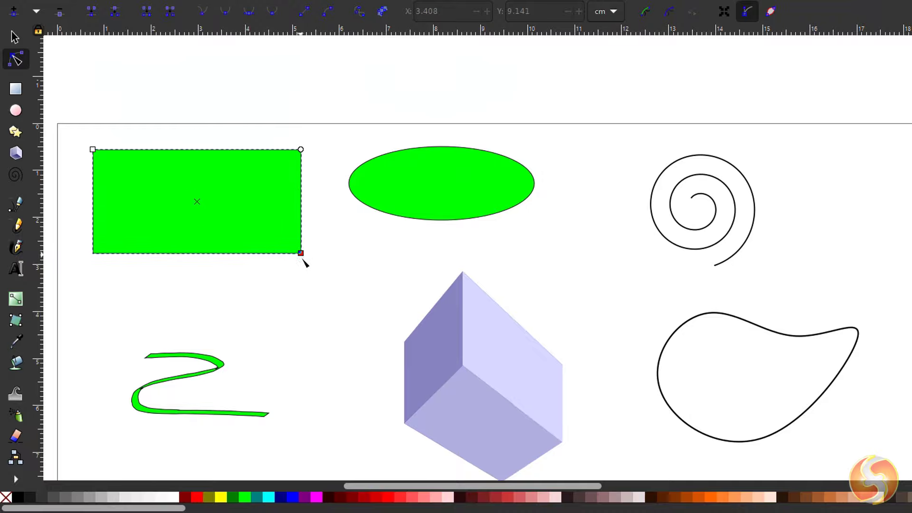
Step: Reshape the 3D cube into a narrower box by dragging its nodes
{"action": "scroll", "coordinate": [304, 263], "scroll_direction": "down", "scroll_amount": 5}
{"action": "left_click", "coordinate": [463, 266]}
{"action": "mouse_move", "coordinate": [463, 266]}
{"action": "left_mouse_down"}
{"action": "mouse_move", "coordinate": [483, 248]}
{"action": "mouse_move", "coordinate": [466, 255]}
{"action": "left_mouse_up"}
{"action": "left_click_drag", "start_coordinate": [503, 314], "coordinate": [474, 280]}
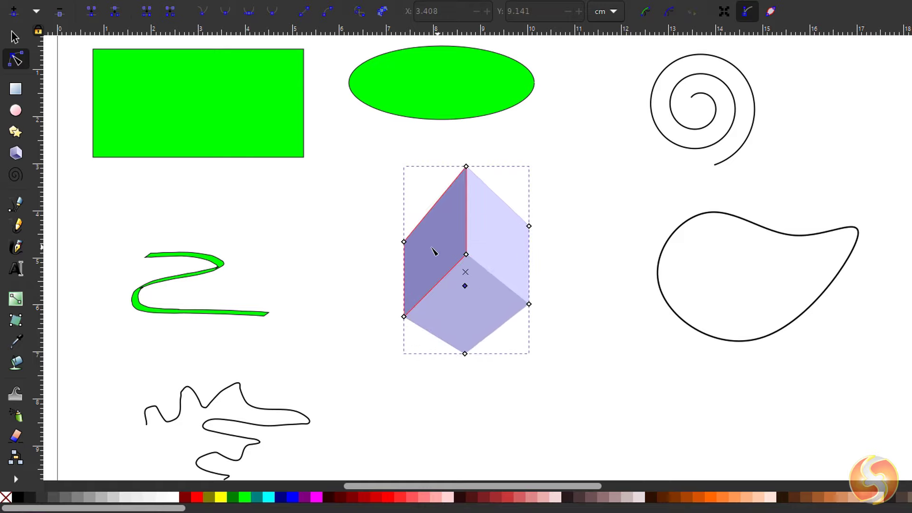
{"action": "left_click_drag", "start_coordinate": [404, 242], "coordinate": [412, 250]}
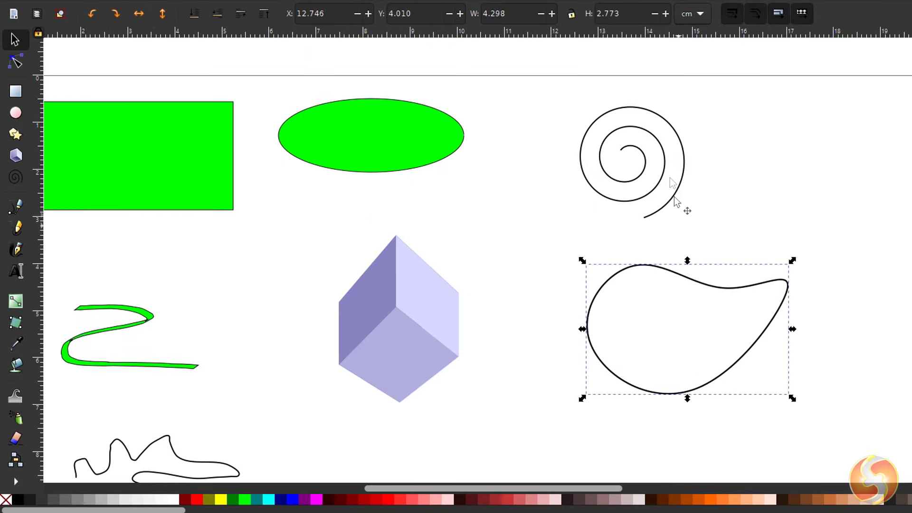
Step: Rotate the teardrop 90° both ways and flip it horizontally and vertically
{"action": "left_click", "coordinate": [88, 16]}
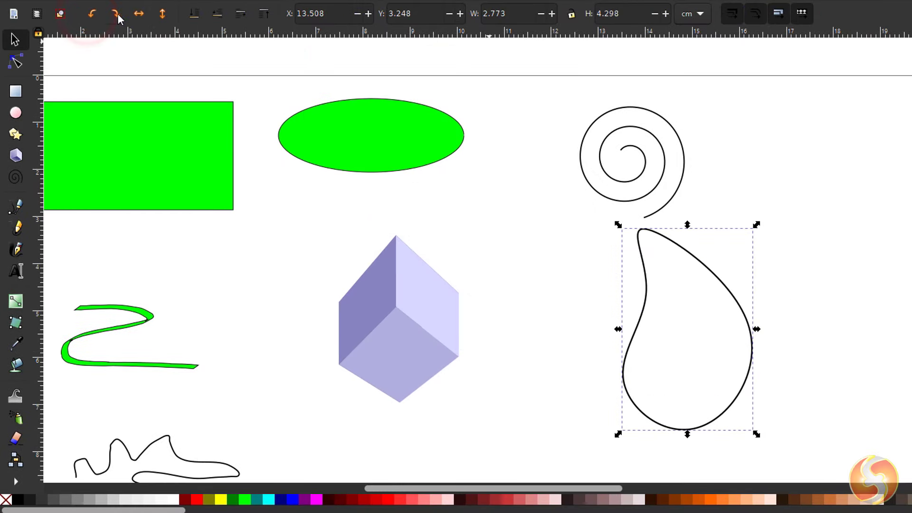
{"action": "left_click", "coordinate": [118, 18]}
{"action": "left_click", "coordinate": [117, 18]}
{"action": "left_click", "coordinate": [94, 15]}
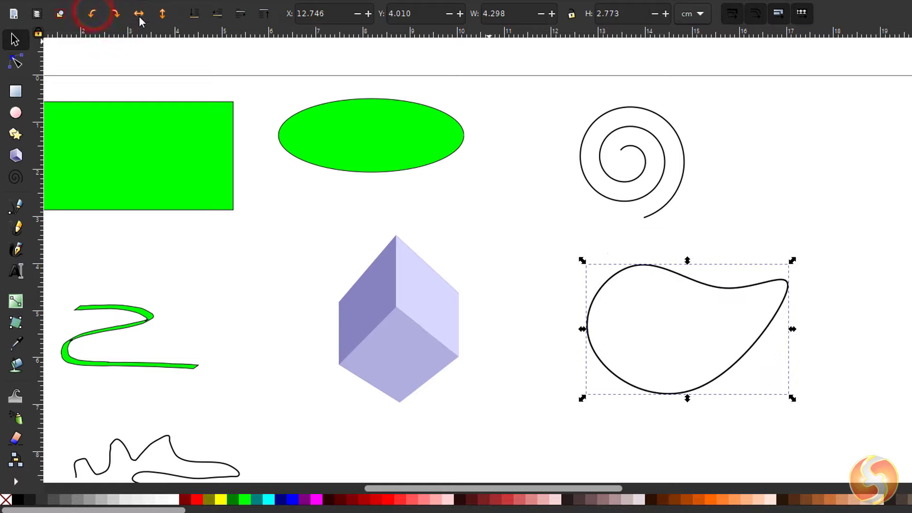
{"action": "left_click", "coordinate": [139, 15]}
{"action": "left_click", "coordinate": [140, 15]}
{"action": "left_click", "coordinate": [163, 15]}
{"action": "left_click", "coordinate": [163, 14]}
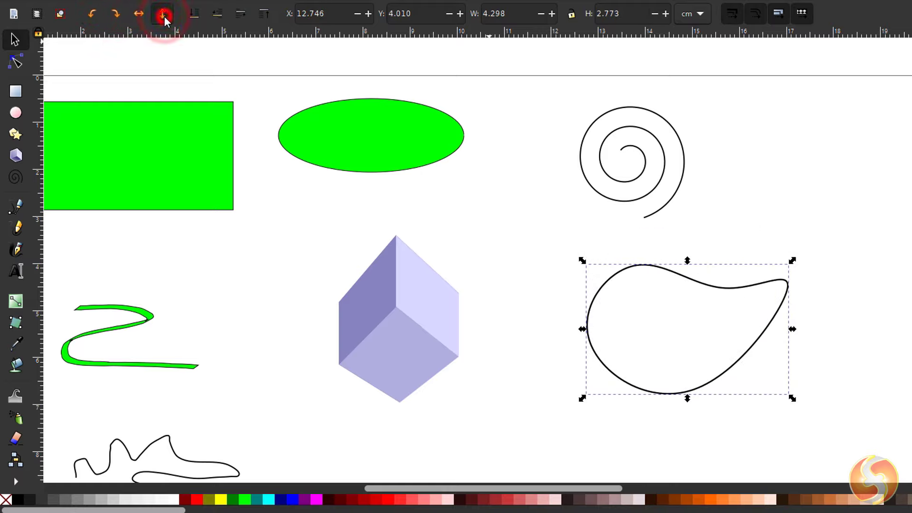
Step: Move the teardrop onto the cube, send it behind then in front, and nudge it right
{"action": "left_click_drag", "start_coordinate": [587, 328], "coordinate": [398, 334]}
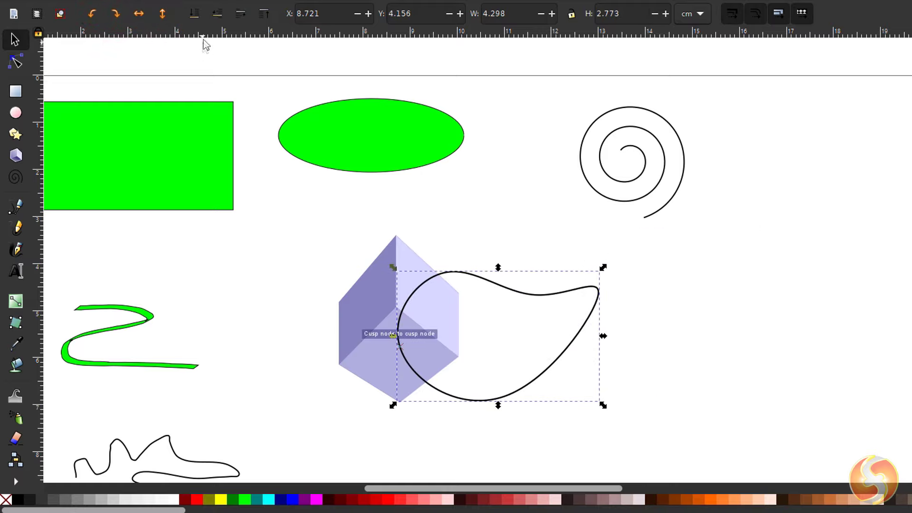
{"action": "left_click", "coordinate": [194, 15]}
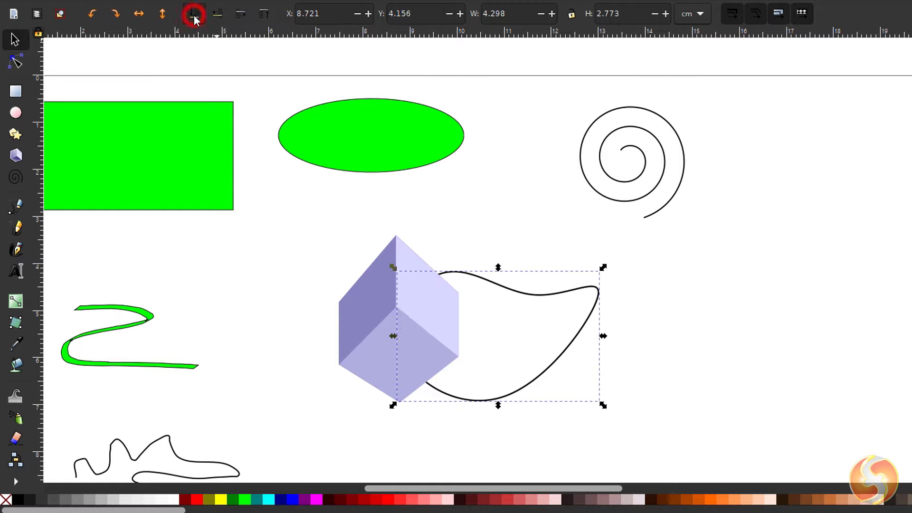
{"action": "left_click", "coordinate": [265, 19]}
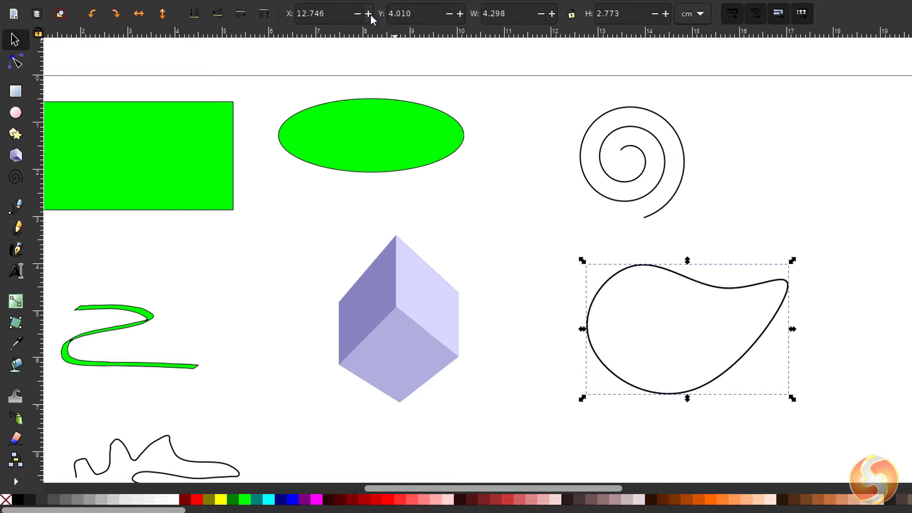
{"action": "left_click", "coordinate": [368, 13]}
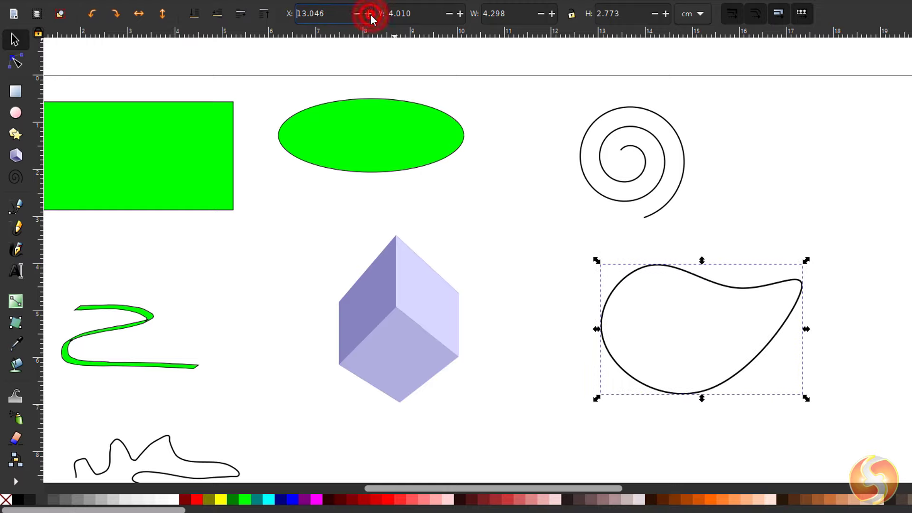
{"action": "left_click", "coordinate": [368, 13]}
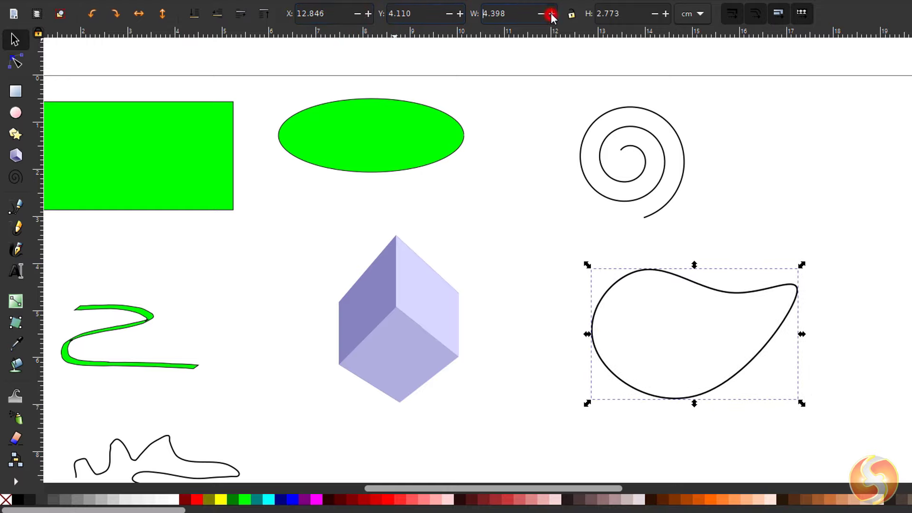
Step: Adjust width back to 4.298 and height to 2.773, then scale the teardrop proportionally
{"action": "left_click", "coordinate": [551, 13]}
{"action": "left_click", "coordinate": [552, 13]}
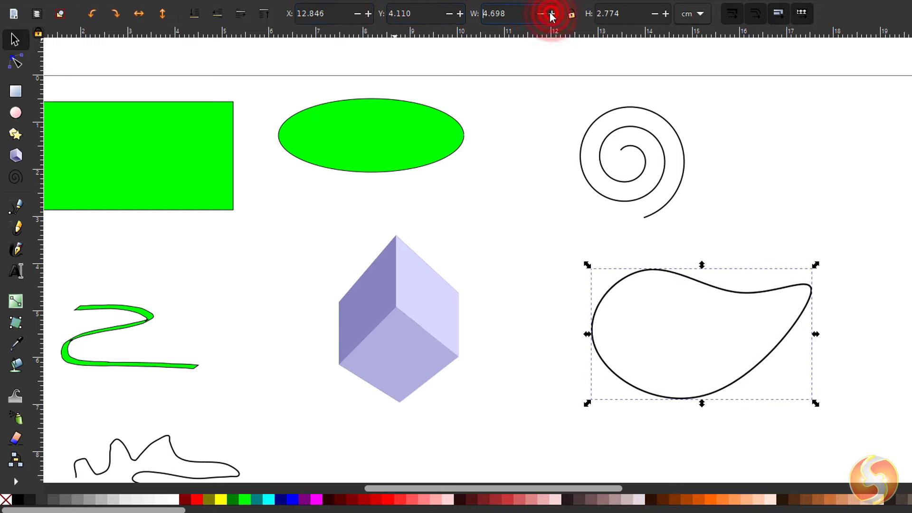
{"action": "left_click", "coordinate": [540, 13]}
{"action": "left_click", "coordinate": [540, 13]}
{"action": "left_click", "coordinate": [665, 13]}
{"action": "left_click", "coordinate": [666, 13]}
{"action": "left_click", "coordinate": [665, 13]}
{"action": "left_click", "coordinate": [666, 13]}
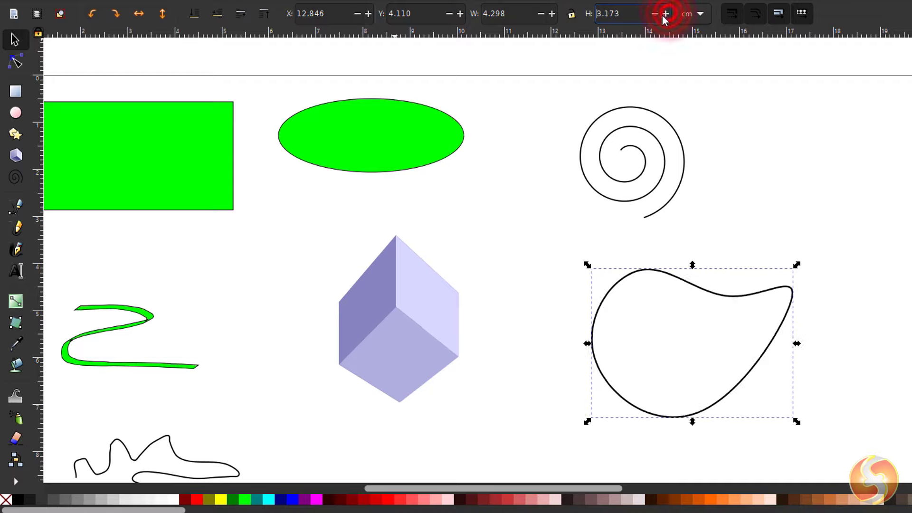
{"action": "left_click", "coordinate": [654, 13]}
{"action": "left_click", "coordinate": [654, 13]}
{"action": "left_click", "coordinate": [655, 13]}
{"action": "left_click", "coordinate": [654, 13]}
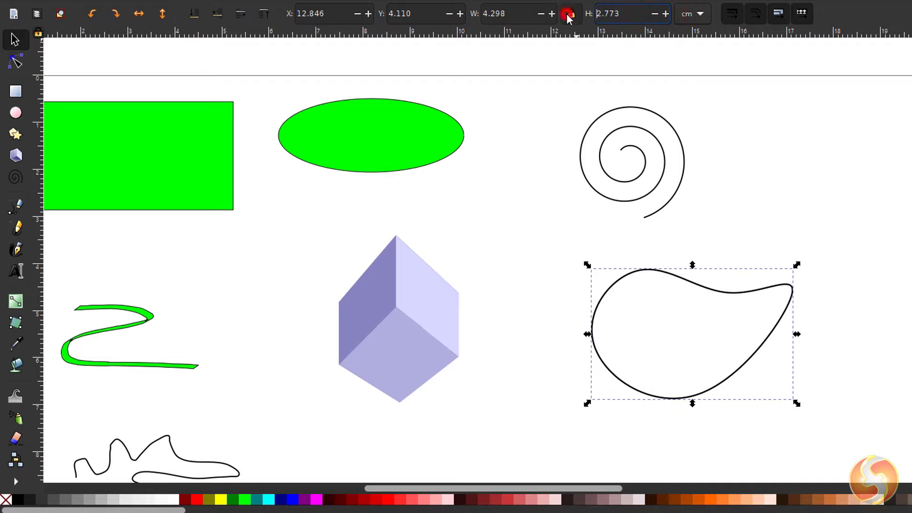
{"action": "double_click", "coordinate": [665, 13]}
{"action": "double_click", "coordinate": [665, 13]}
{"action": "double_click", "coordinate": [655, 13]}
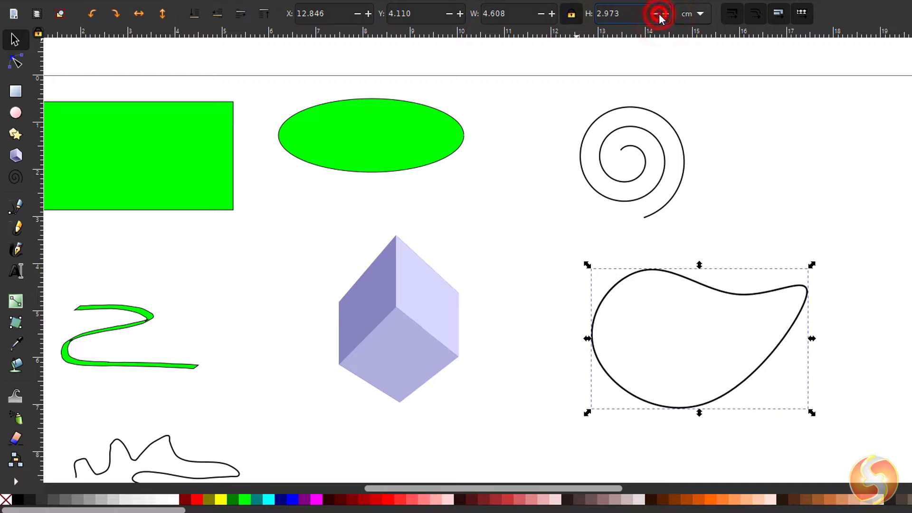
{"action": "triple_click", "coordinate": [654, 13]}
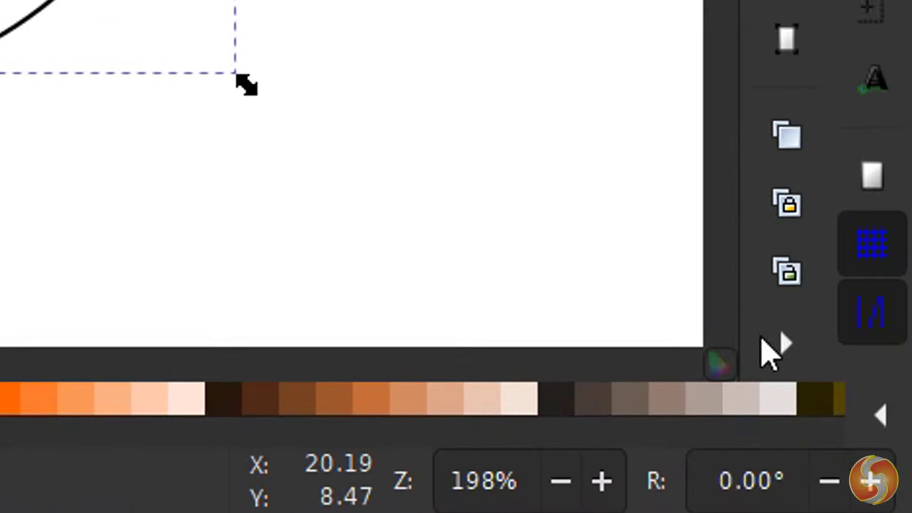
Step: Open Fill and Stroke and look through its Fill, Stroke paint and Stroke style tabs
{"action": "left_click", "coordinate": [788, 346]}
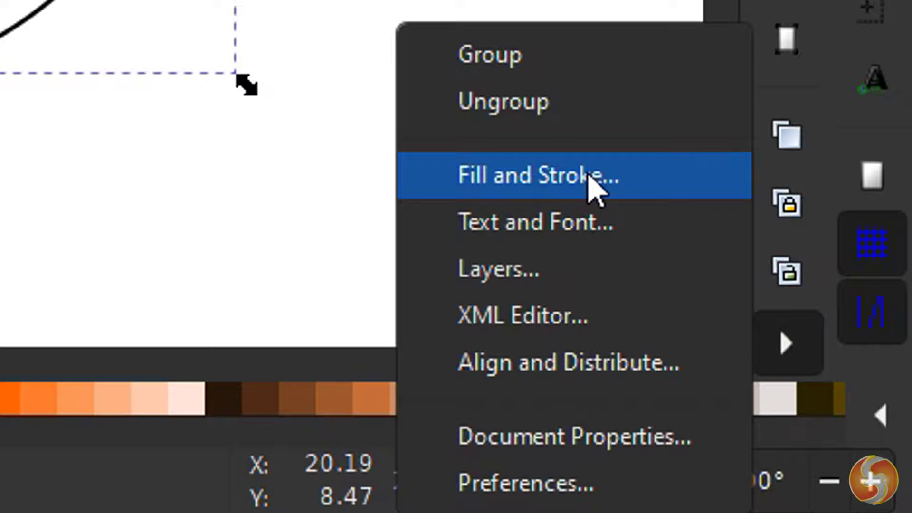
{"action": "left_click", "coordinate": [610, 189]}
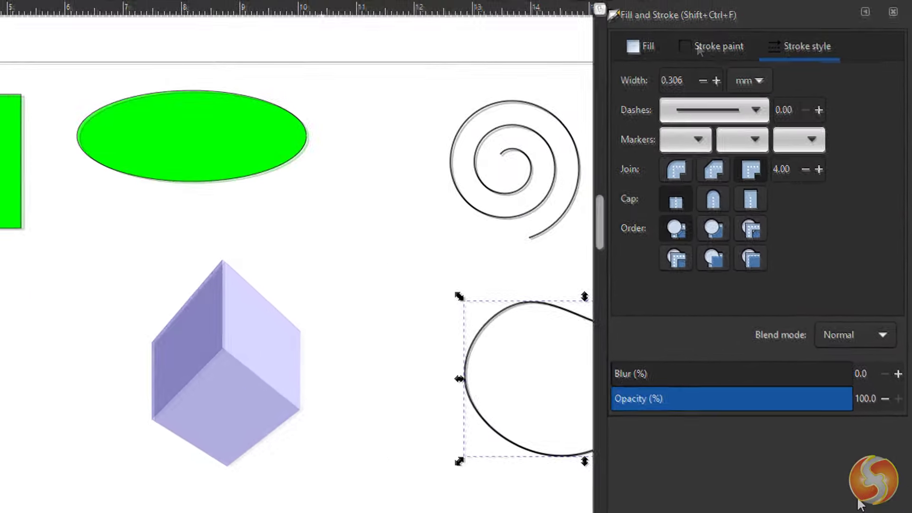
{"action": "left_click", "coordinate": [646, 46]}
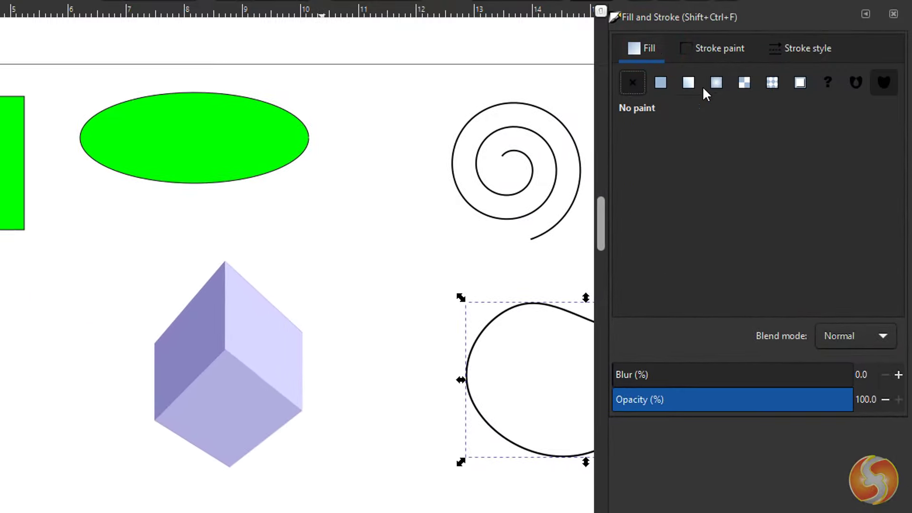
{"action": "left_click", "coordinate": [727, 48]}
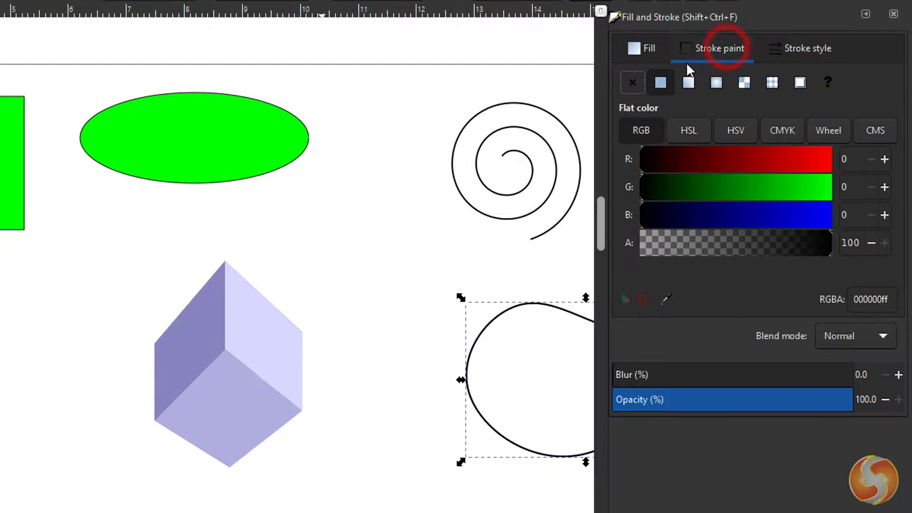
{"action": "left_click", "coordinate": [805, 50]}
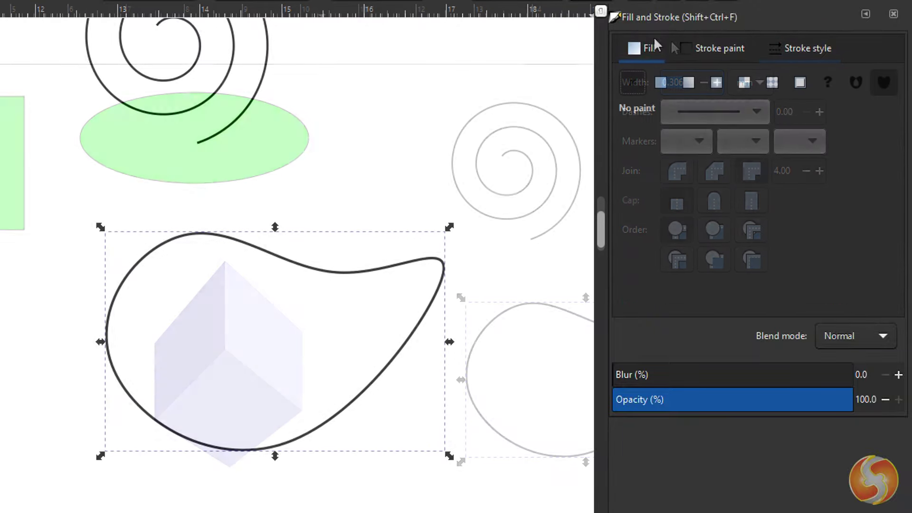
{"action": "left_click", "coordinate": [641, 45]}
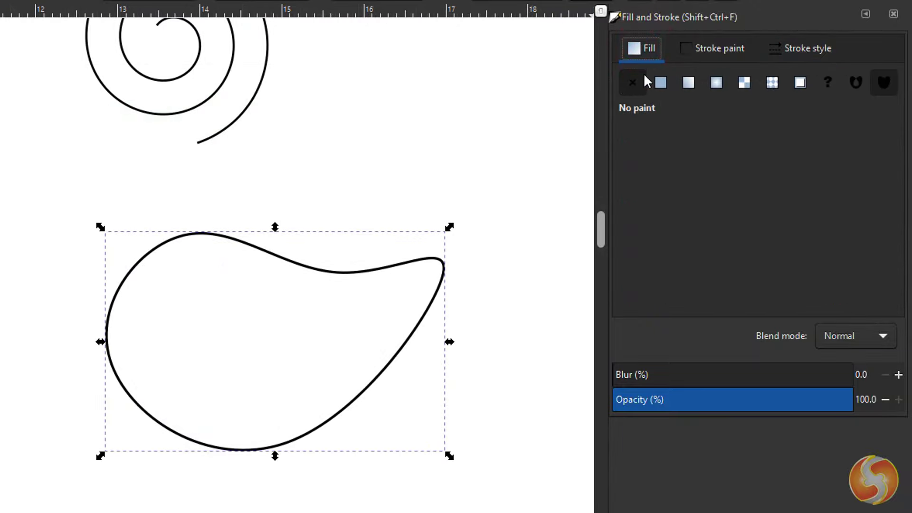
Step: Try a flat colour fill, then linear, radial and mesh gradient fills on the teardrop
{"action": "left_click", "coordinate": [659, 81]}
{"action": "left_click_drag", "start_coordinate": [688, 159], "coordinate": [810, 162]}
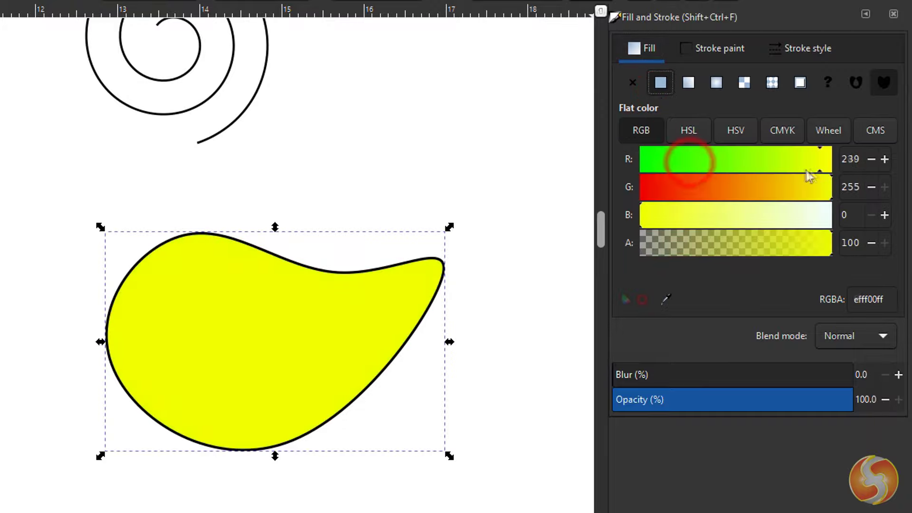
{"action": "left_click_drag", "start_coordinate": [738, 187], "coordinate": [668, 194]}
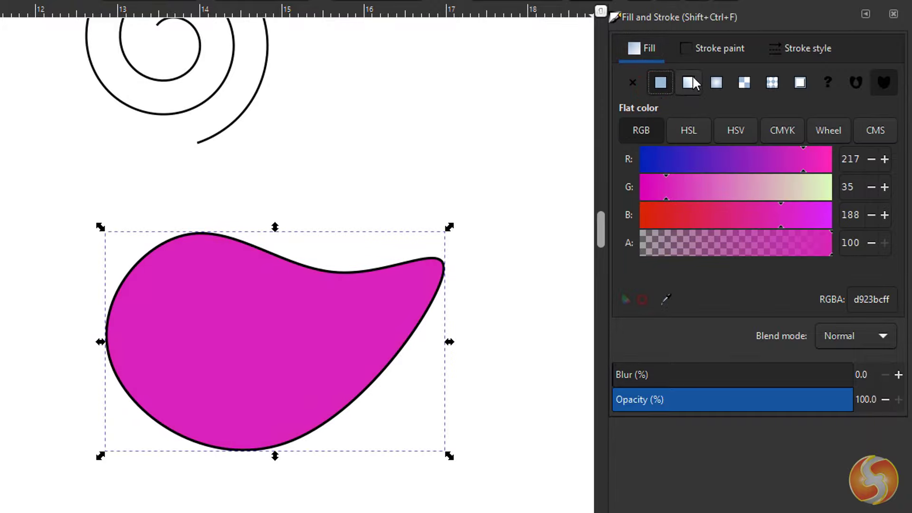
{"action": "left_click", "coordinate": [692, 77]}
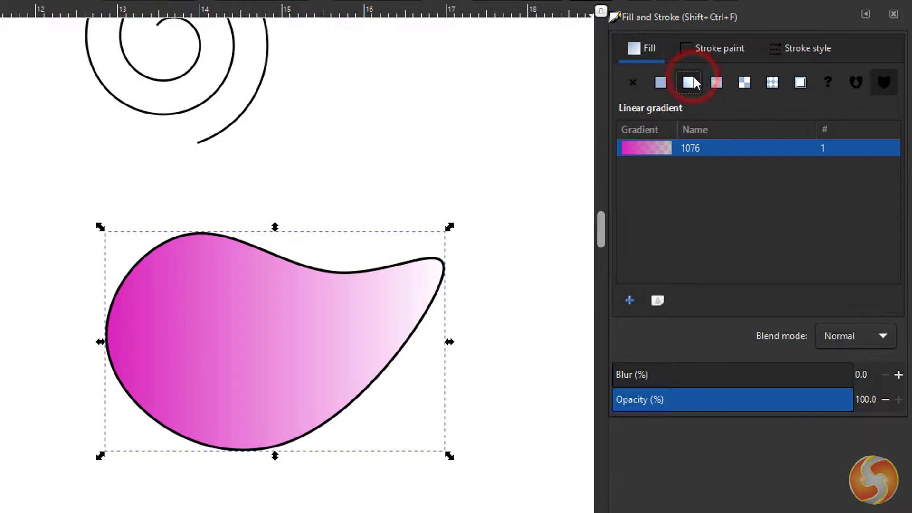
{"action": "left_click", "coordinate": [716, 83]}
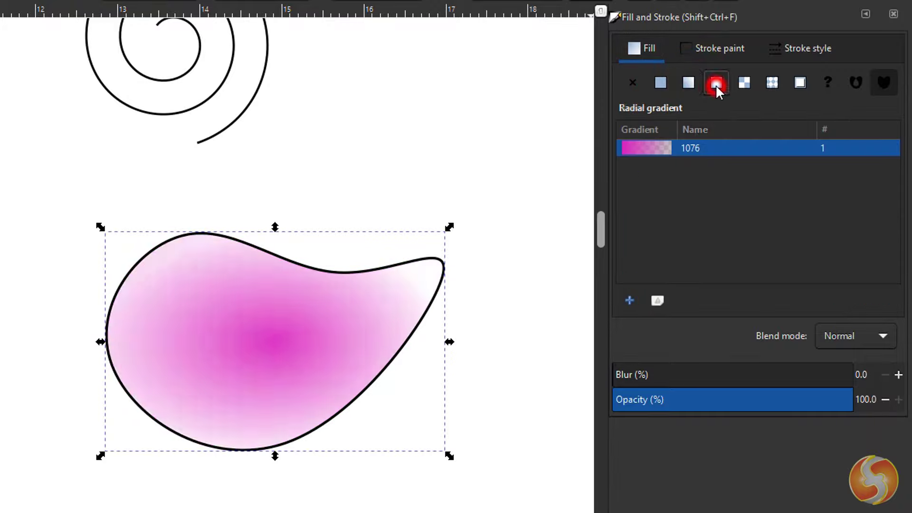
{"action": "left_click", "coordinate": [745, 82]}
Step: Make the teardrop's outline orange-brown, then try radial gradient and pattern outline paints
{"action": "left_click", "coordinate": [715, 47]}
{"action": "mouse_move", "coordinate": [710, 159]}
{"action": "left_mouse_down"}
{"action": "mouse_move", "coordinate": [794, 167]}
{"action": "mouse_move", "coordinate": [771, 160]}
{"action": "left_mouse_up"}
{"action": "left_click_drag", "start_coordinate": [741, 188], "coordinate": [705, 187]}
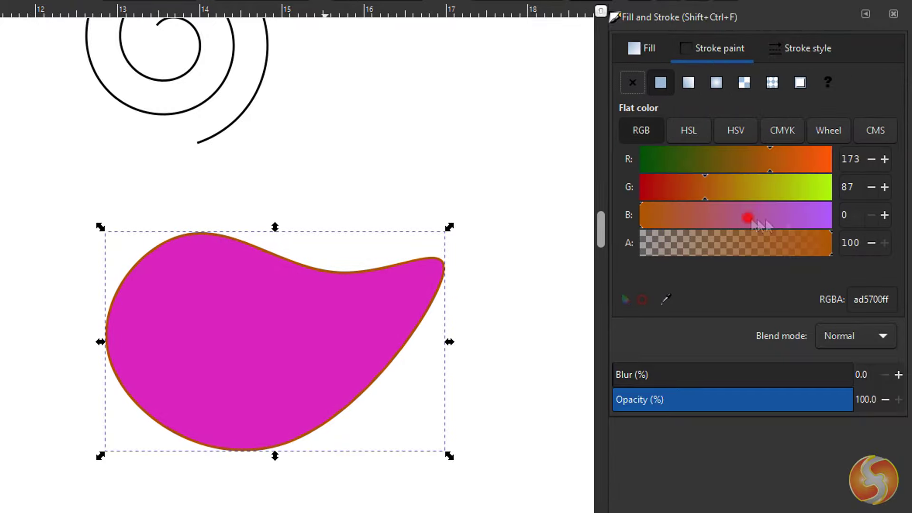
{"action": "left_click_drag", "start_coordinate": [748, 216], "coordinate": [645, 216]}
{"action": "left_click", "coordinate": [716, 83]}
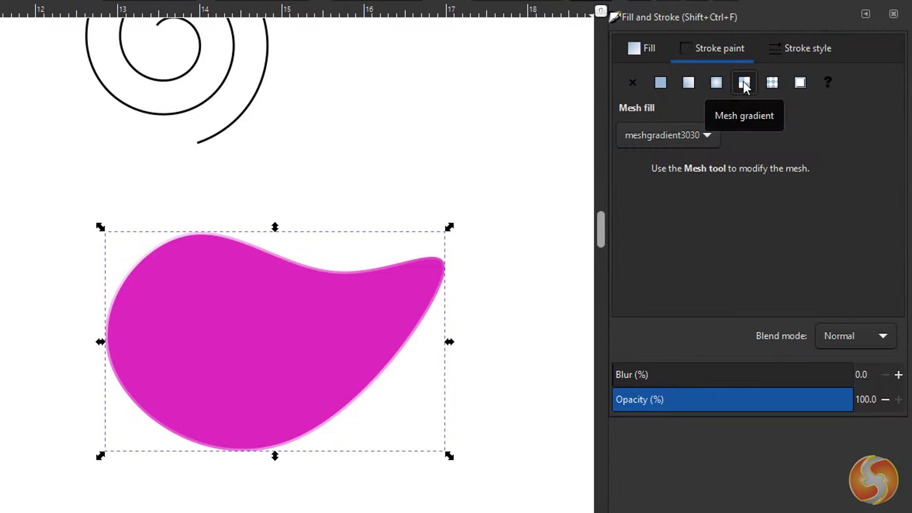
{"action": "left_click", "coordinate": [772, 82]}
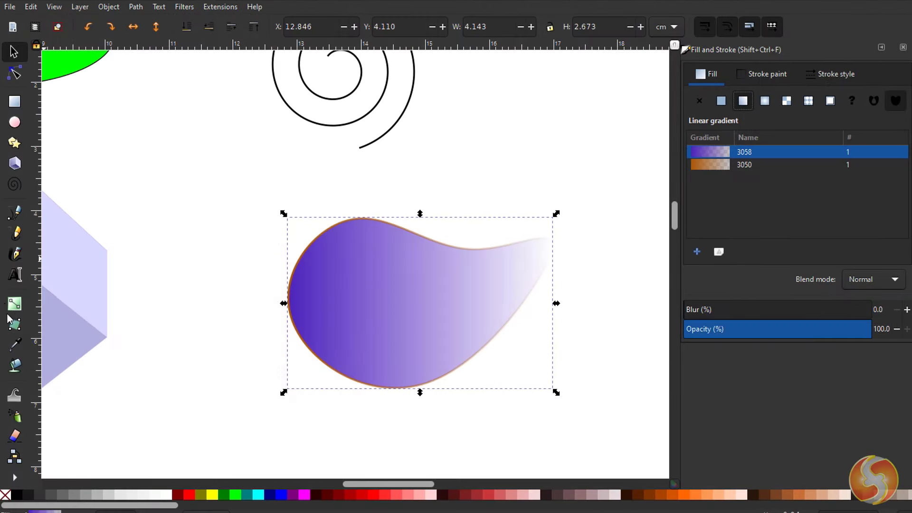
Step: Reposition the teardrop's gradient with the Gradient tool and change it to a radial gradient
{"action": "left_click", "coordinate": [15, 309]}
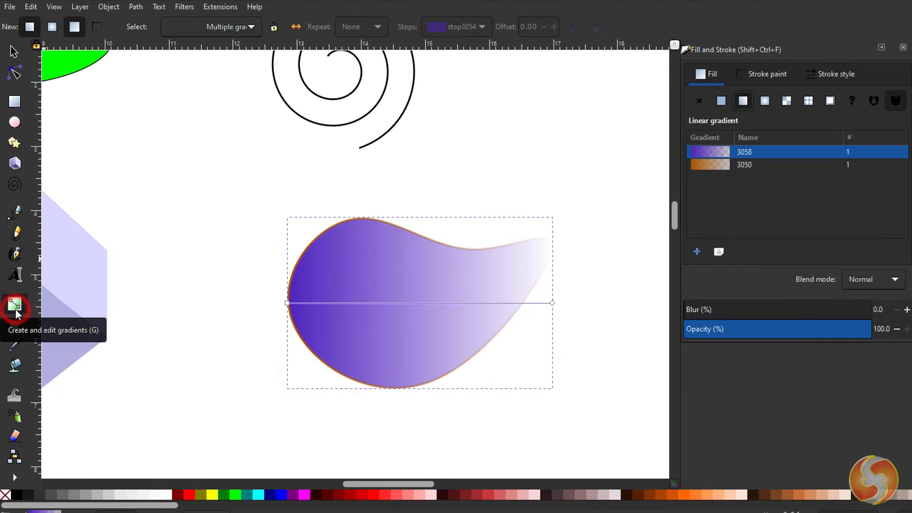
{"action": "left_click_drag", "start_coordinate": [288, 302], "coordinate": [357, 286]}
{"action": "left_click_drag", "start_coordinate": [552, 302], "coordinate": [466, 305]}
{"action": "left_click_drag", "start_coordinate": [302, 391], "coordinate": [433, 257]}
{"action": "double_click", "coordinate": [460, 233]}
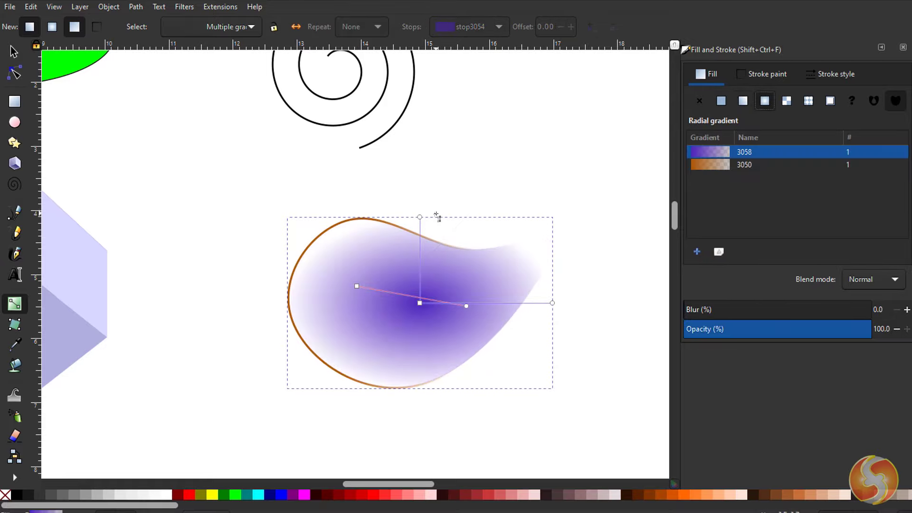
{"action": "left_click_drag", "start_coordinate": [419, 217], "coordinate": [406, 244]}
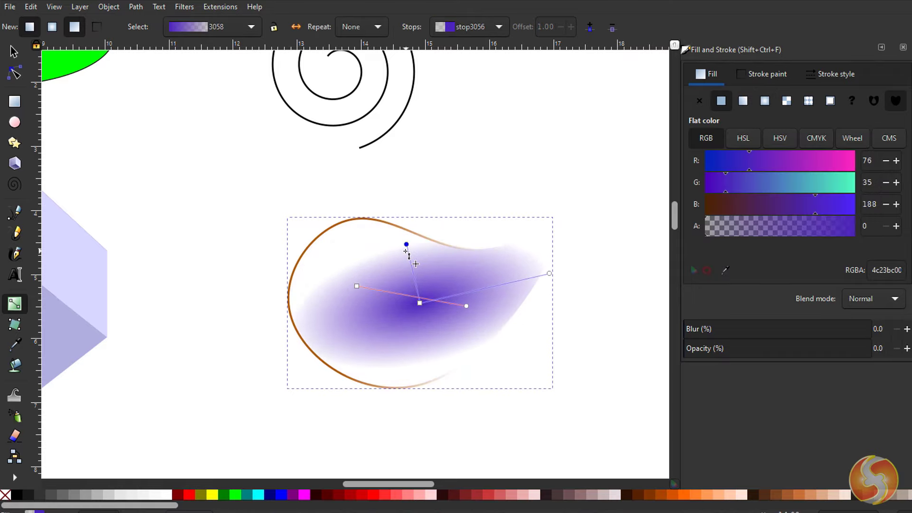
Step: Recolour the gradient stops, making the outer stop dark maroon, and blur the teardrop 23.3%
{"action": "left_click_drag", "start_coordinate": [819, 158], "coordinate": [823, 177]}
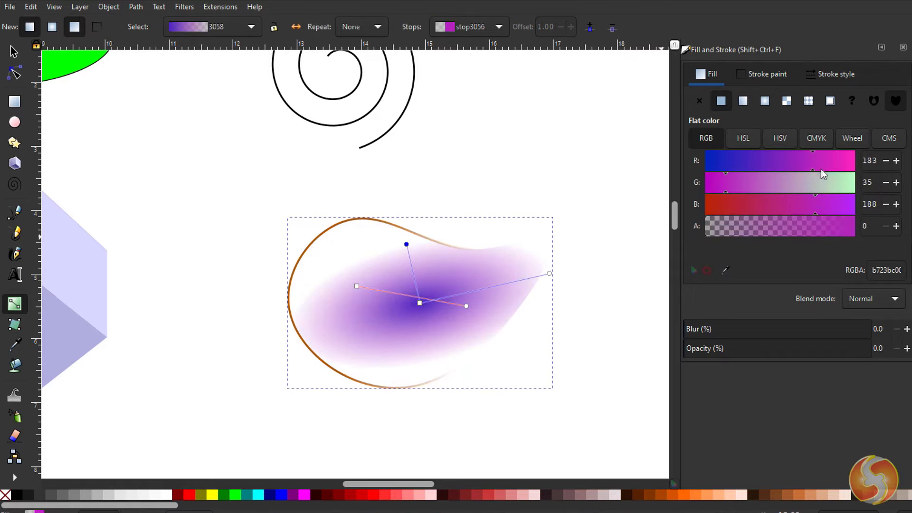
{"action": "left_click", "coordinate": [752, 182]}
{"action": "left_click", "coordinate": [210, 497]}
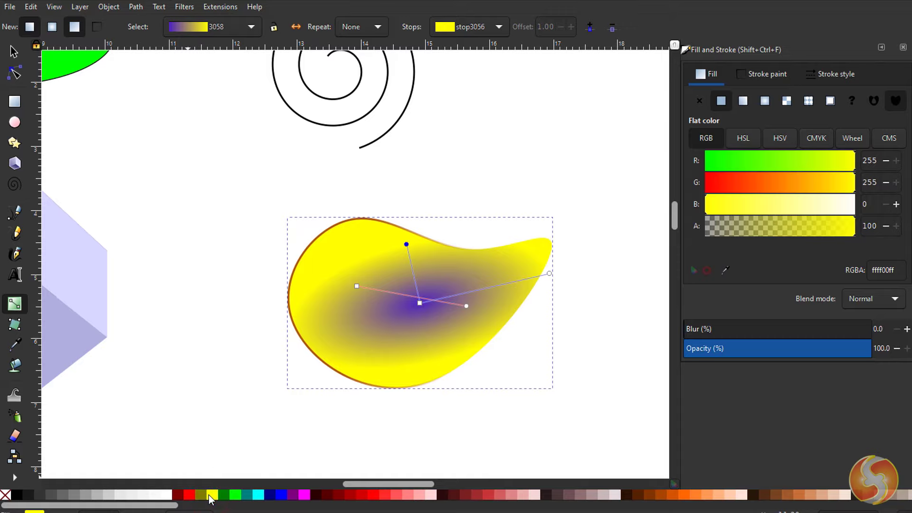
{"action": "left_click", "coordinate": [271, 496]}
{"action": "left_click", "coordinate": [292, 495]}
{"action": "left_click", "coordinate": [315, 496]}
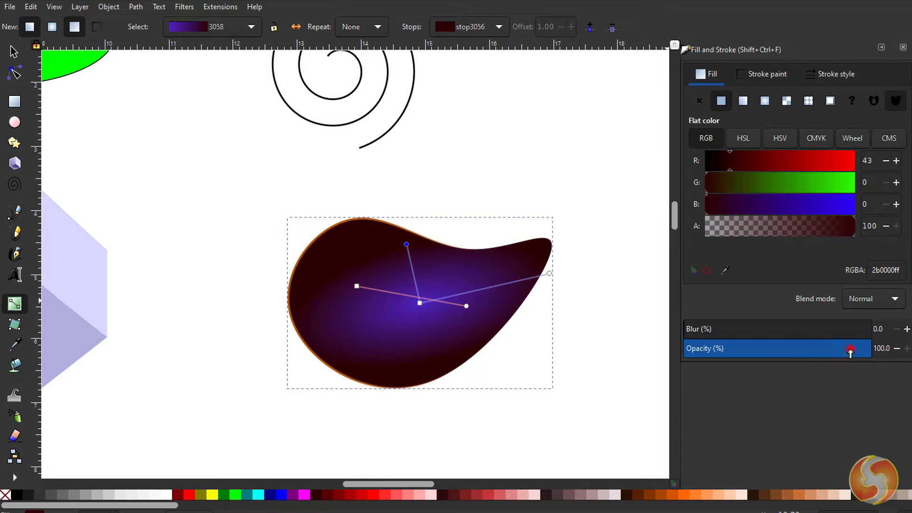
{"action": "left_click_drag", "start_coordinate": [850, 351], "coordinate": [871, 348]}
{"action": "left_click_drag", "start_coordinate": [688, 329], "coordinate": [724, 337]}
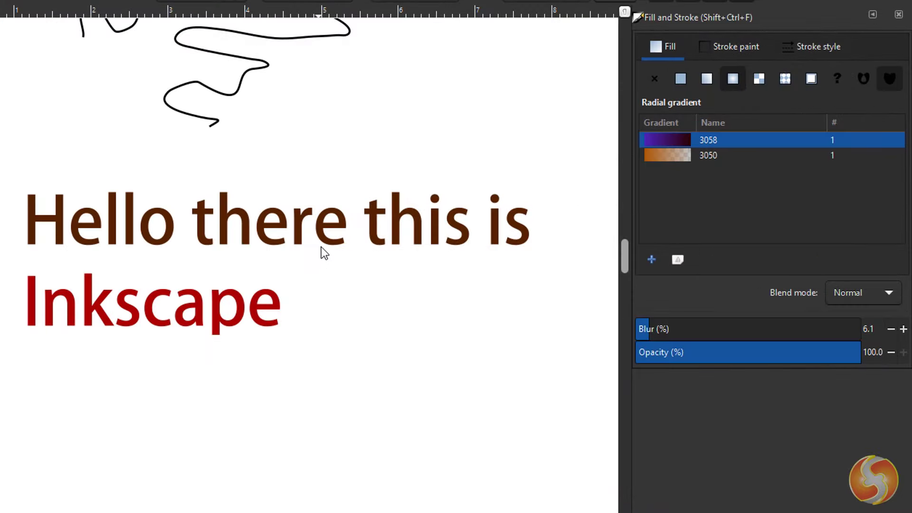
Step: Give the 'Hello there this is Inkscape' text a flat purple fill
{"action": "left_click", "coordinate": [320, 233]}
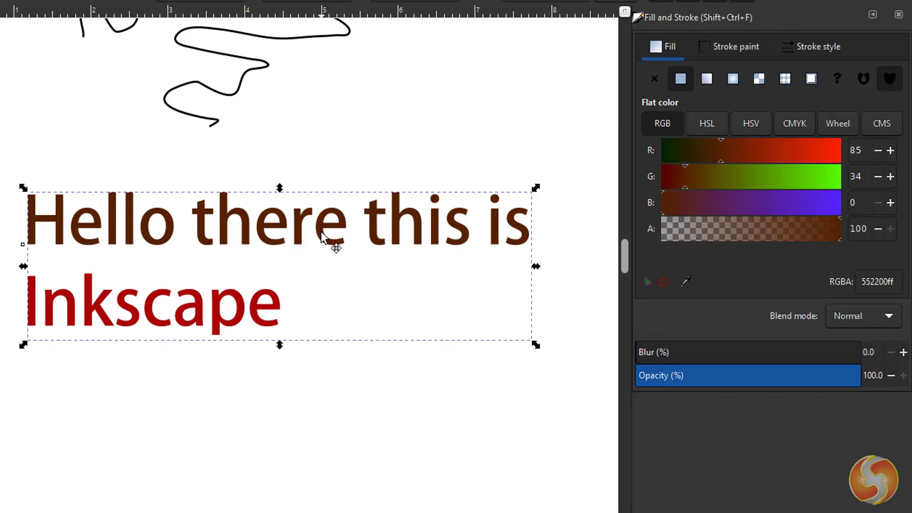
{"action": "left_click_drag", "start_coordinate": [748, 204], "coordinate": [689, 205]}
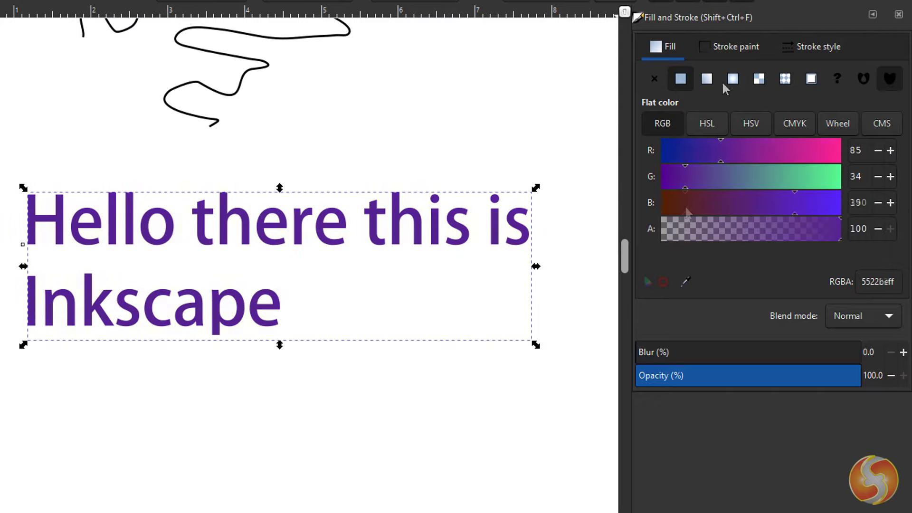
{"action": "left_click", "coordinate": [706, 78]}
{"action": "left_click", "coordinate": [708, 155]}
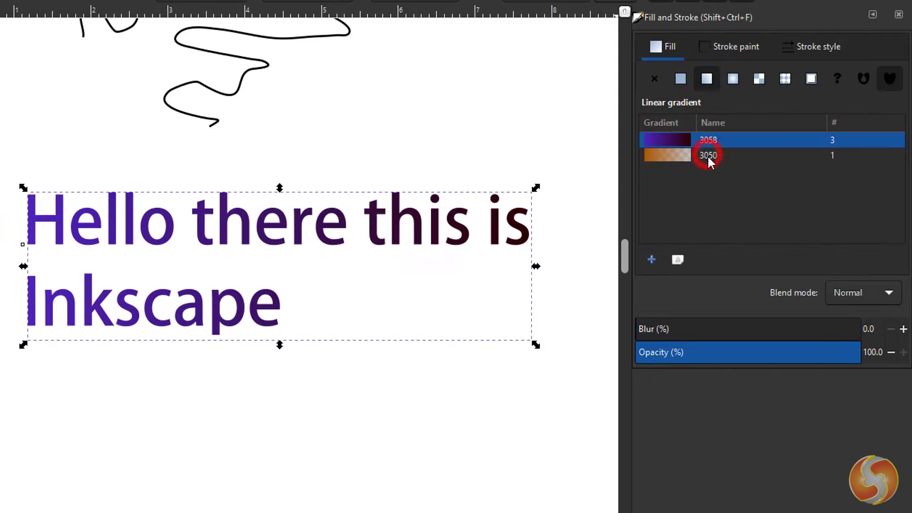
{"action": "left_click", "coordinate": [681, 79]}
Step: Add a flat dark-red outline to the text and thin it to 0.400 mm
{"action": "left_click", "coordinate": [735, 46]}
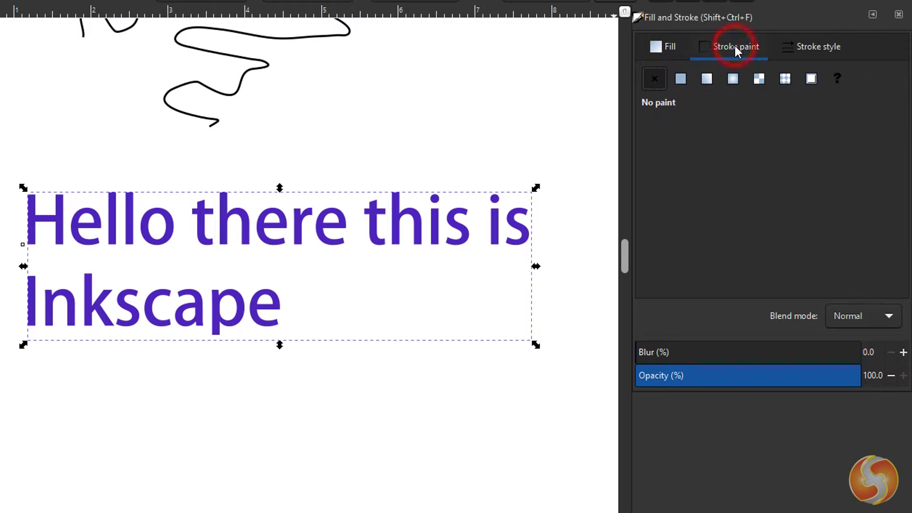
{"action": "left_click", "coordinate": [680, 78]}
{"action": "mouse_move", "coordinate": [723, 144]}
{"action": "left_mouse_down"}
{"action": "mouse_move", "coordinate": [803, 150]}
{"action": "mouse_move", "coordinate": [767, 152]}
{"action": "left_mouse_up"}
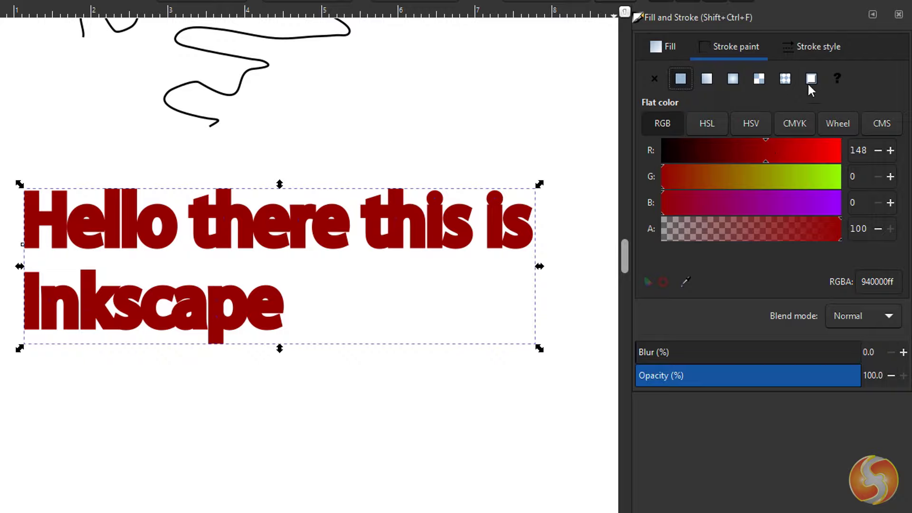
{"action": "left_click", "coordinate": [825, 48]}
{"action": "left_click", "coordinate": [722, 78]}
{"action": "left_click", "coordinate": [721, 79]}
{"action": "left_click", "coordinate": [722, 79]}
{"action": "left_click", "coordinate": [722, 79]}
{"action": "left_click", "coordinate": [721, 78]}
{"action": "left_click", "coordinate": [722, 78]}
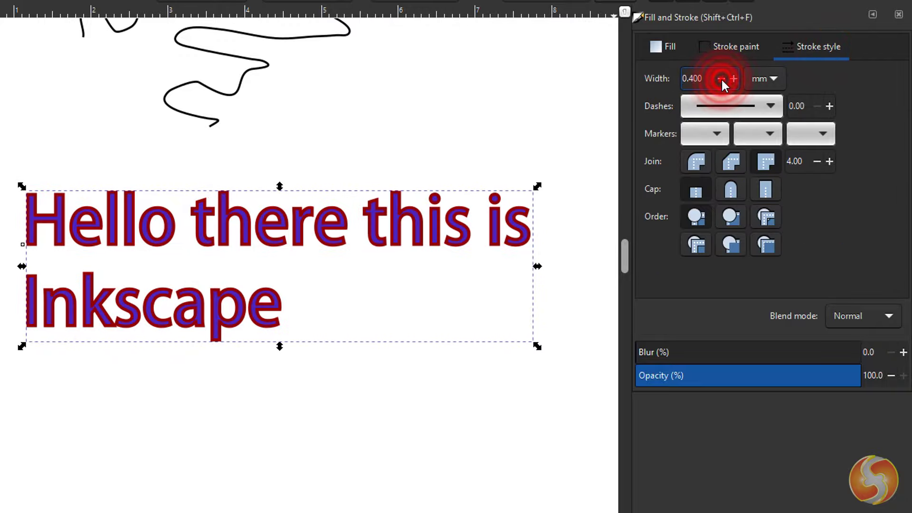
{"action": "left_click", "coordinate": [721, 78]}
{"action": "left_click", "coordinate": [721, 78]}
Step: Thin the text outline to about 0.2, then move the five objects lower and group them
{"action": "left_click", "coordinate": [714, 46]}
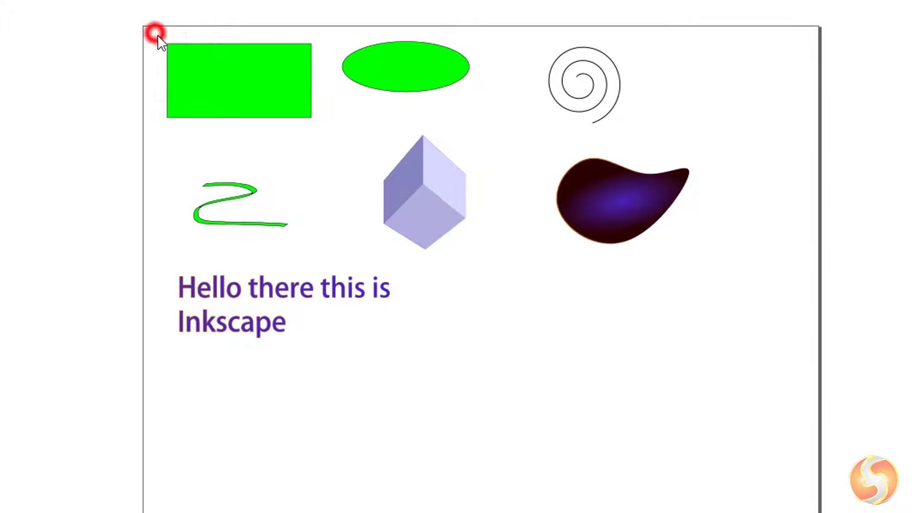
{"action": "mouse_move", "coordinate": [158, 35]}
{"action": "left_mouse_down"}
{"action": "mouse_move", "coordinate": [443, 357]}
{"action": "mouse_move", "coordinate": [506, 361]}
{"action": "left_mouse_up"}
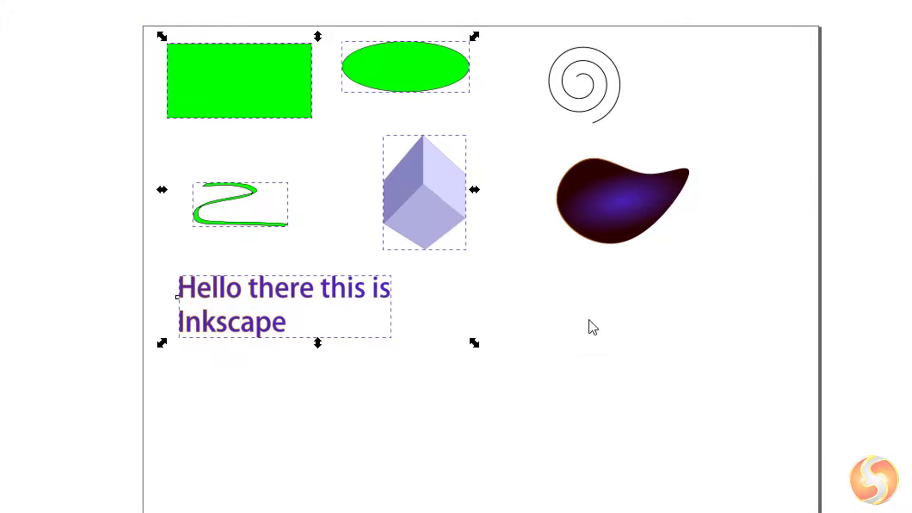
{"action": "mouse_move", "coordinate": [425, 212]}
{"action": "left_mouse_down"}
{"action": "mouse_move", "coordinate": [411, 247]}
{"action": "mouse_move", "coordinate": [370, 228]}
{"action": "mouse_move", "coordinate": [484, 257]}
{"action": "mouse_move", "coordinate": [431, 241]}
{"action": "left_mouse_up"}
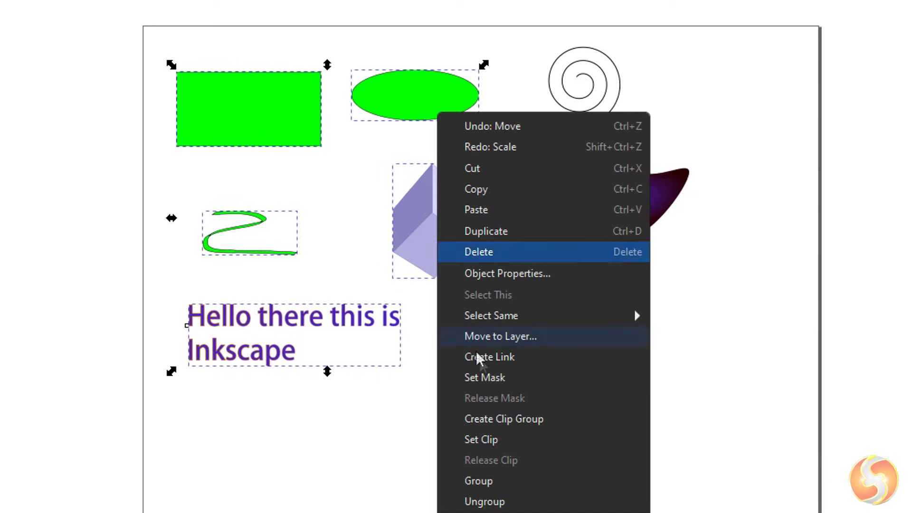
{"action": "left_click", "coordinate": [499, 487]}
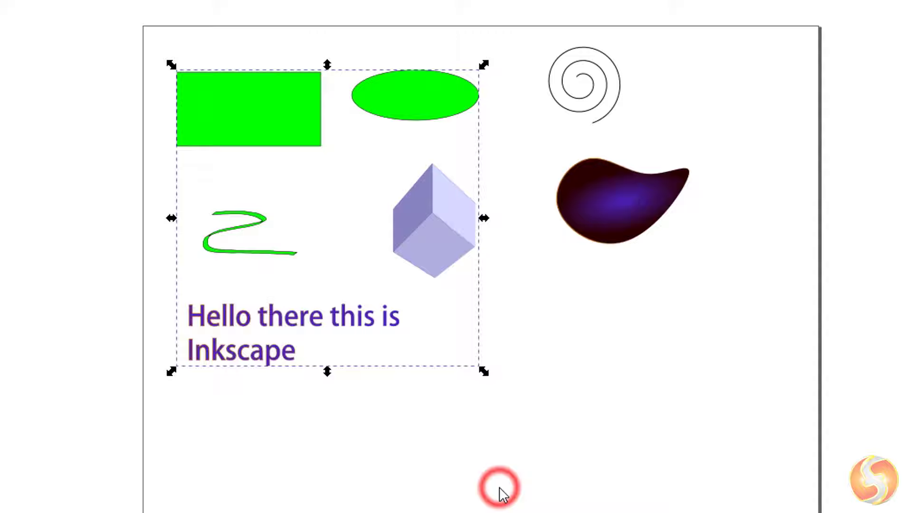
{"action": "left_click", "coordinate": [557, 328]}
{"action": "left_click", "coordinate": [433, 256]}
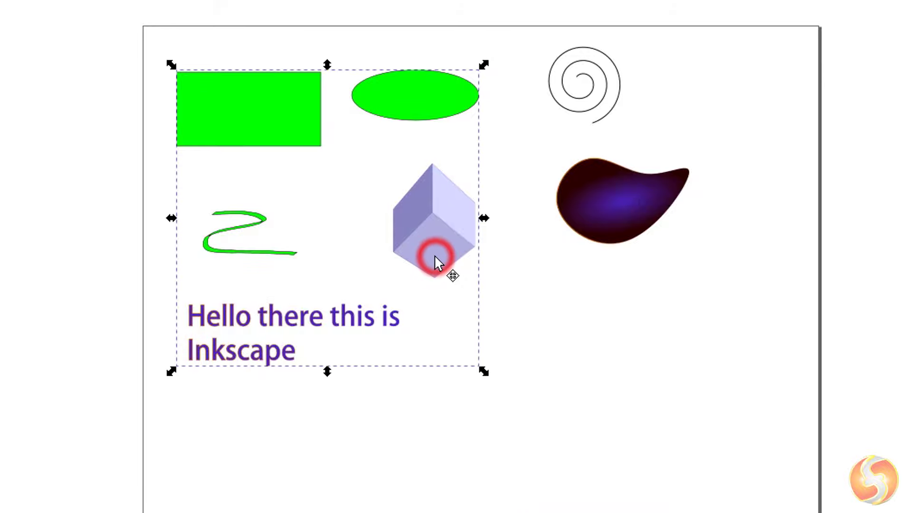
Step: Select the rectangle and ellipse, try Union and Difference, then apply Exclusion
{"action": "left_click_drag", "start_coordinate": [143, 214], "coordinate": [733, 471]}
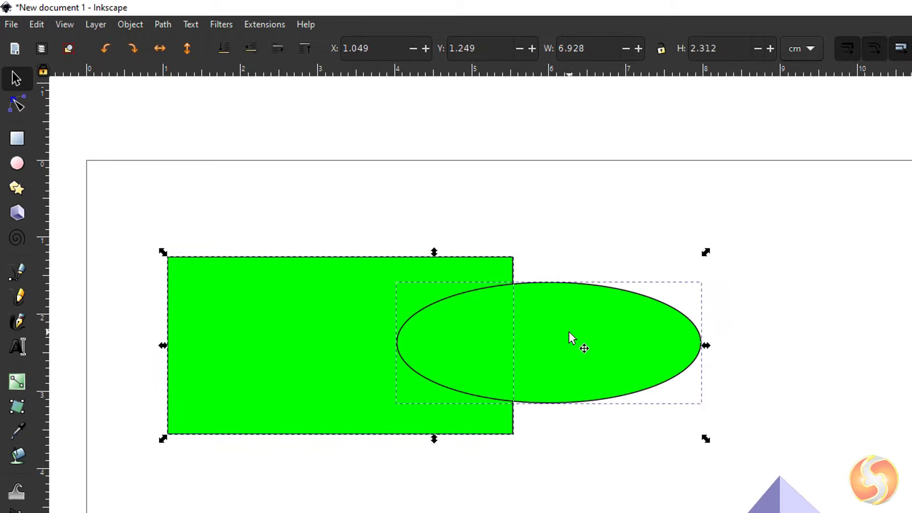
{"action": "left_click", "coordinate": [161, 24]}
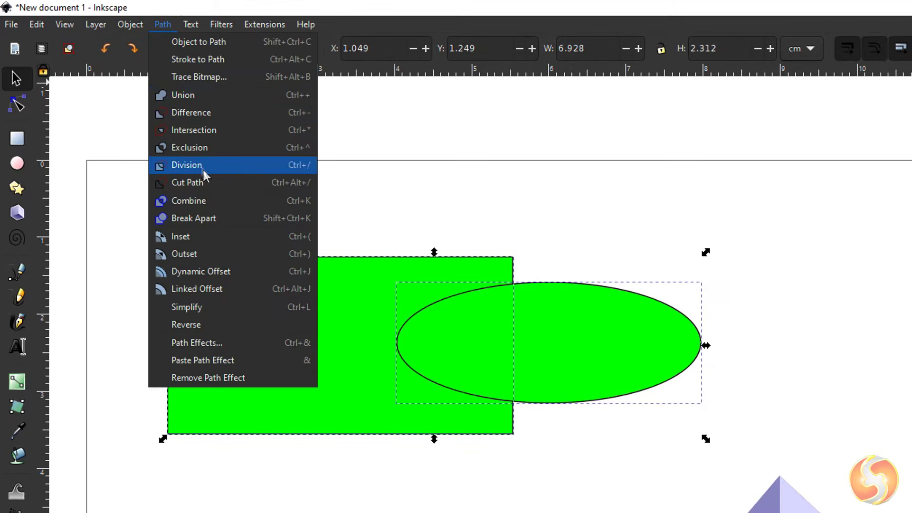
{"action": "left_click", "coordinate": [207, 95]}
{"action": "key", "text": "ctrl+z"}
{"action": "left_click", "coordinate": [163, 23]}
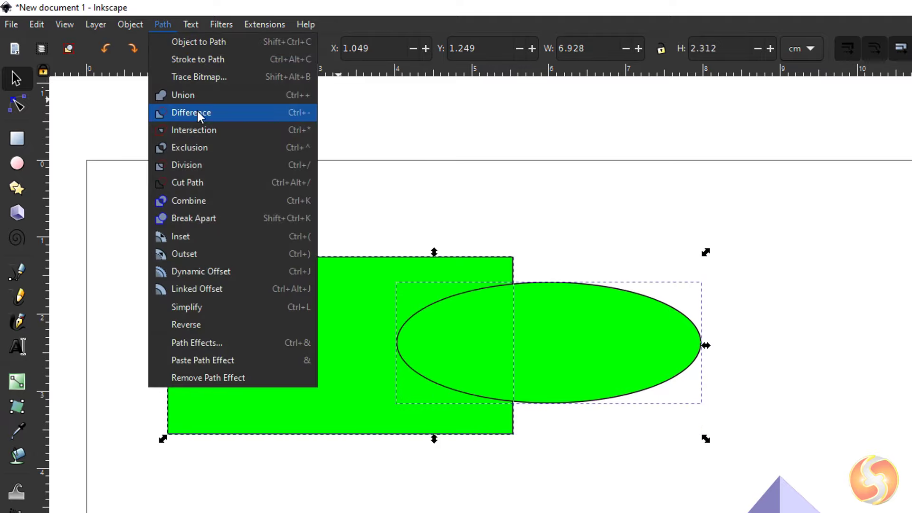
{"action": "left_click", "coordinate": [197, 111]}
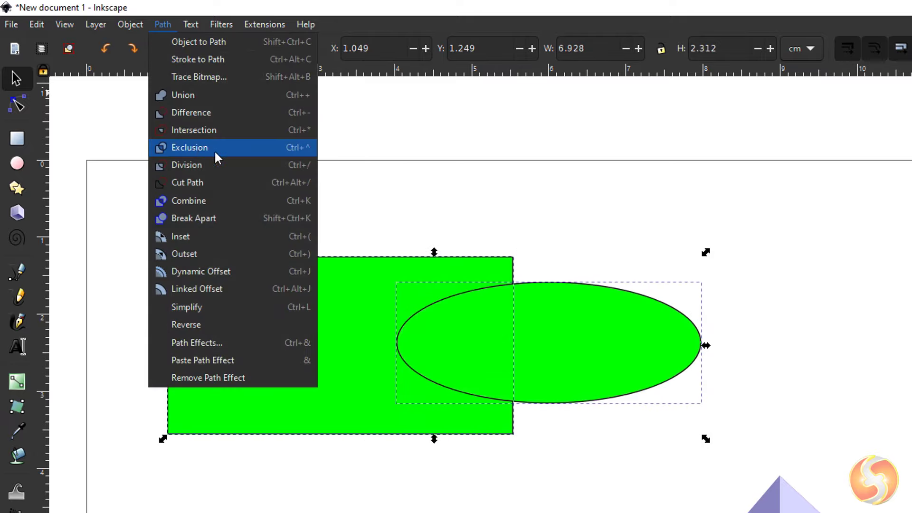
{"action": "left_click", "coordinate": [215, 149]}
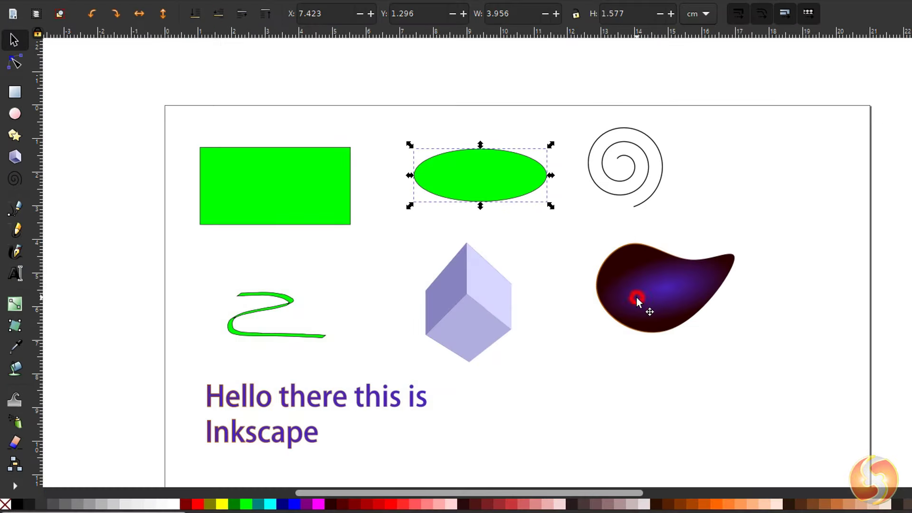
Step: Spray copies of the teardrop gradient shape down and to the left
{"action": "left_click", "coordinate": [637, 300]}
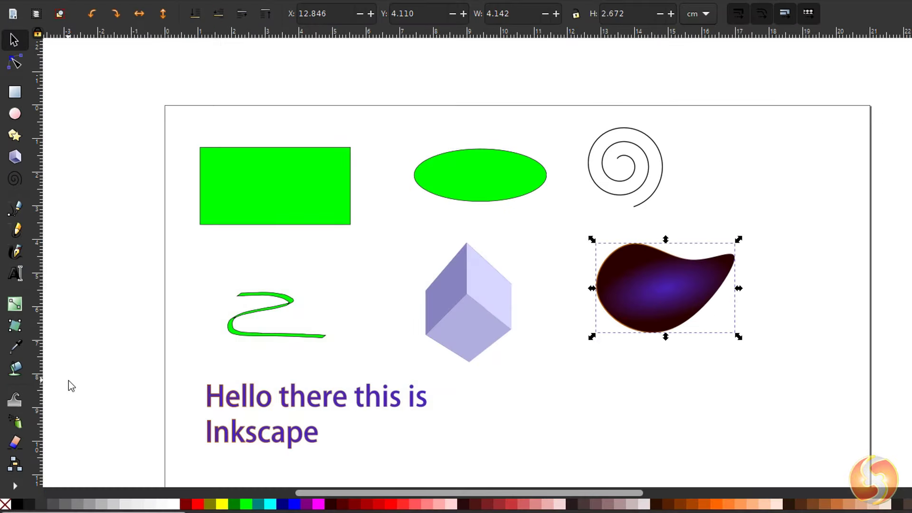
{"action": "left_click", "coordinate": [16, 423]}
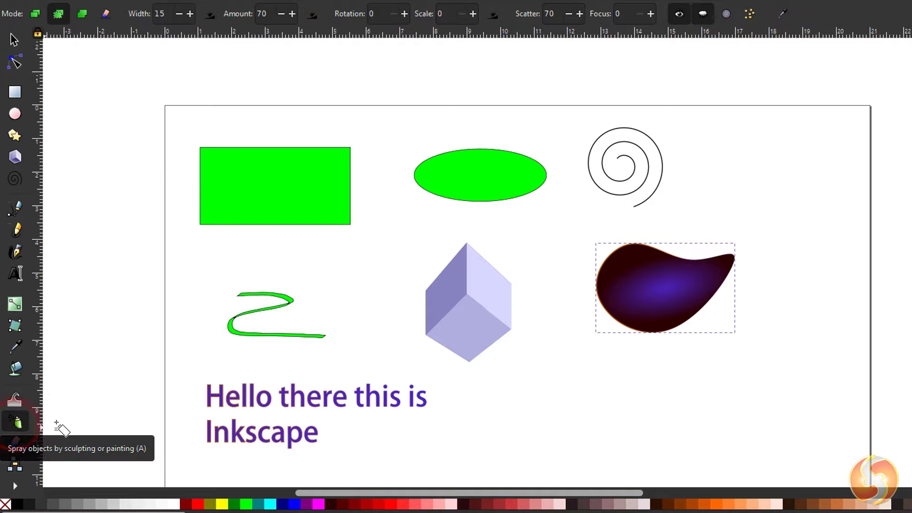
{"action": "mouse_move", "coordinate": [731, 135]}
{"action": "left_mouse_down"}
{"action": "mouse_move", "coordinate": [780, 169]}
{"action": "mouse_move", "coordinate": [801, 231]}
{"action": "mouse_move", "coordinate": [807, 323]}
{"action": "mouse_move", "coordinate": [723, 412]}
{"action": "mouse_move", "coordinate": [597, 411]}
{"action": "left_mouse_up"}
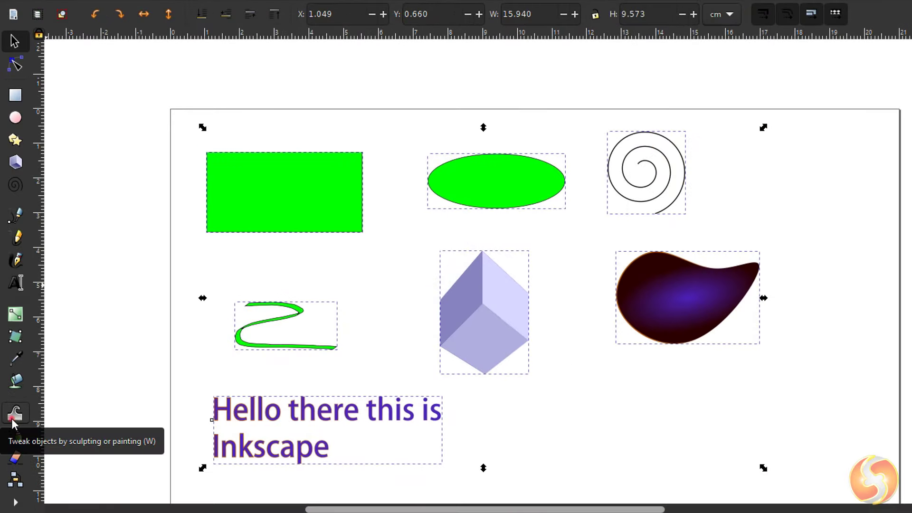
Step: Push the ellipse, teardrop and the blob's tail outward with the Tweak tool's push mode
{"action": "left_click", "coordinate": [14, 414]}
{"action": "left_click_drag", "start_coordinate": [513, 220], "coordinate": [480, 259]}
{"action": "mouse_move", "coordinate": [732, 298]}
{"action": "left_mouse_down"}
{"action": "mouse_move", "coordinate": [643, 266]}
{"action": "mouse_move", "coordinate": [575, 202]}
{"action": "mouse_move", "coordinate": [625, 329]}
{"action": "mouse_move", "coordinate": [299, 349]}
{"action": "mouse_move", "coordinate": [228, 421]}
{"action": "left_mouse_up"}
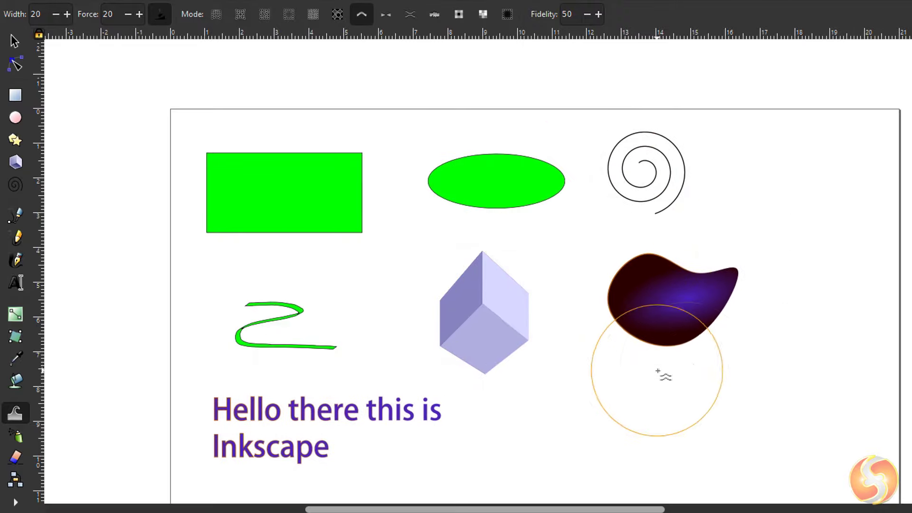
{"action": "mouse_move", "coordinate": [653, 373]}
{"action": "left_mouse_down"}
{"action": "mouse_move", "coordinate": [775, 324]}
{"action": "mouse_move", "coordinate": [444, 475]}
{"action": "mouse_move", "coordinate": [485, 435]}
{"action": "mouse_move", "coordinate": [338, 423]}
{"action": "left_mouse_up"}
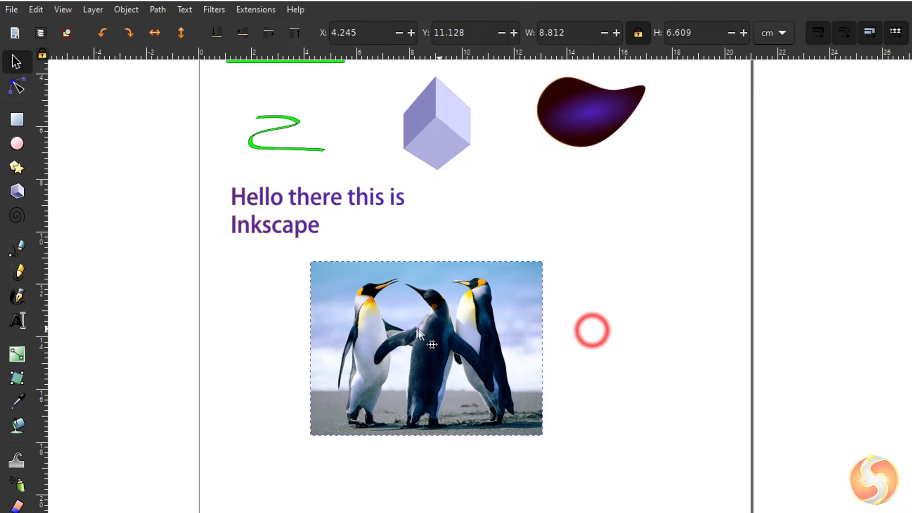
{"action": "left_click_drag", "start_coordinate": [418, 330], "coordinate": [341, 336]}
{"action": "scroll", "coordinate": [341, 335], "scroll_direction": "up", "scroll_amount": 1}
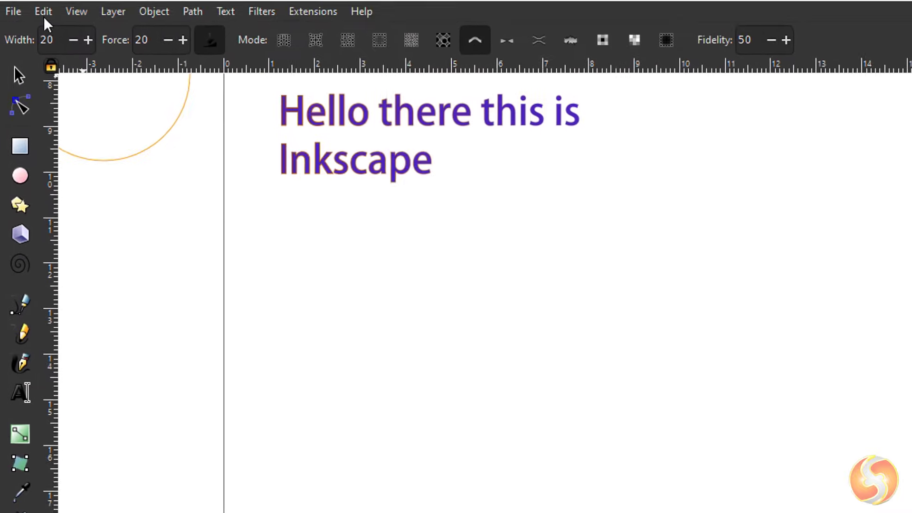
Step: Import Penguins.jpg into the drawing as an embedded image, not a linked one
{"action": "left_click", "coordinate": [21, 34]}
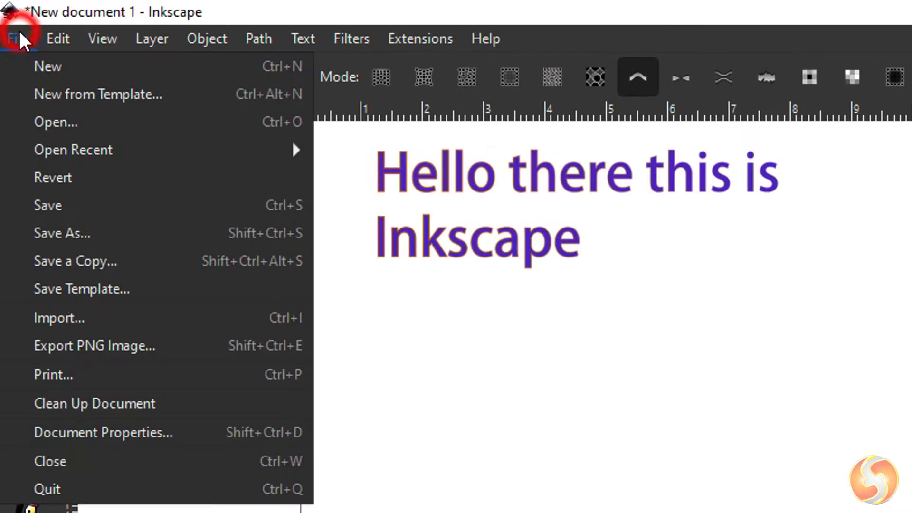
{"action": "left_click", "coordinate": [96, 326]}
{"action": "scroll", "coordinate": [295, 195], "scroll_direction": "down", "scroll_amount": 10}
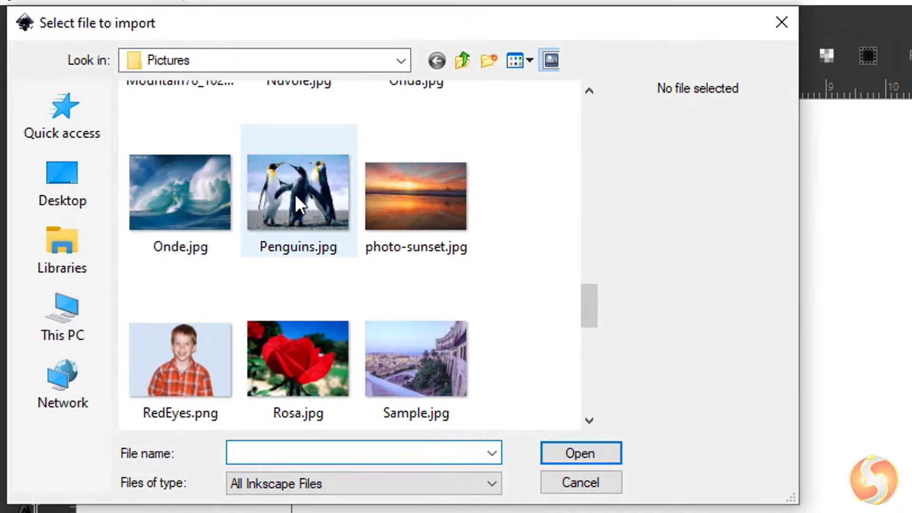
{"action": "left_click", "coordinate": [295, 195]}
{"action": "left_click", "coordinate": [588, 452]}
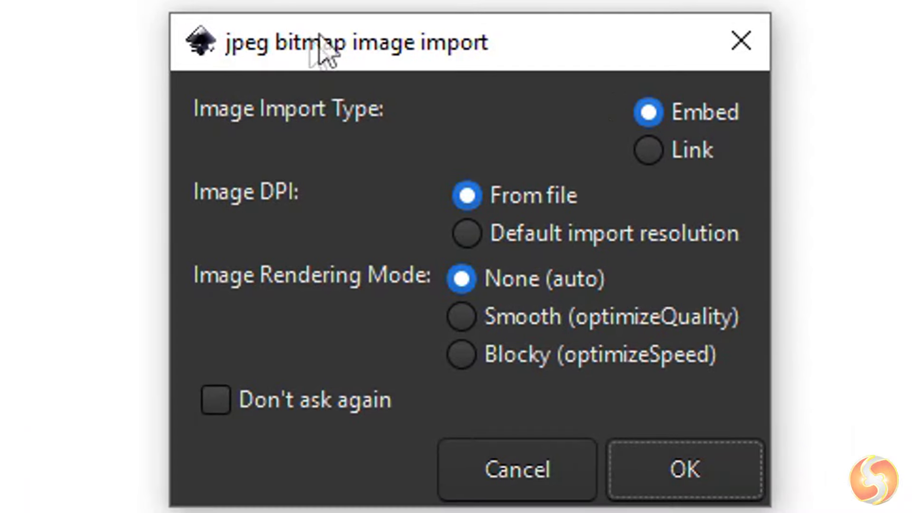
{"action": "left_click", "coordinate": [646, 151]}
{"action": "left_click", "coordinate": [648, 112]}
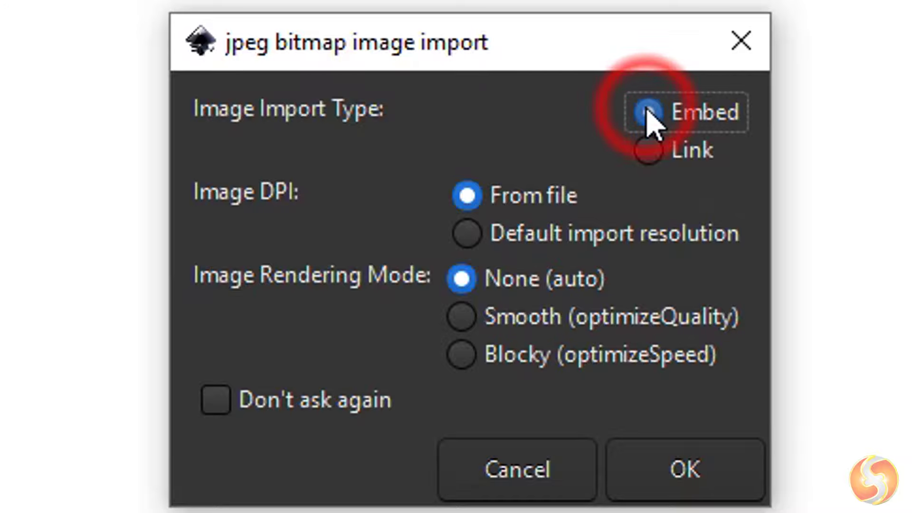
{"action": "left_click", "coordinate": [665, 470]}
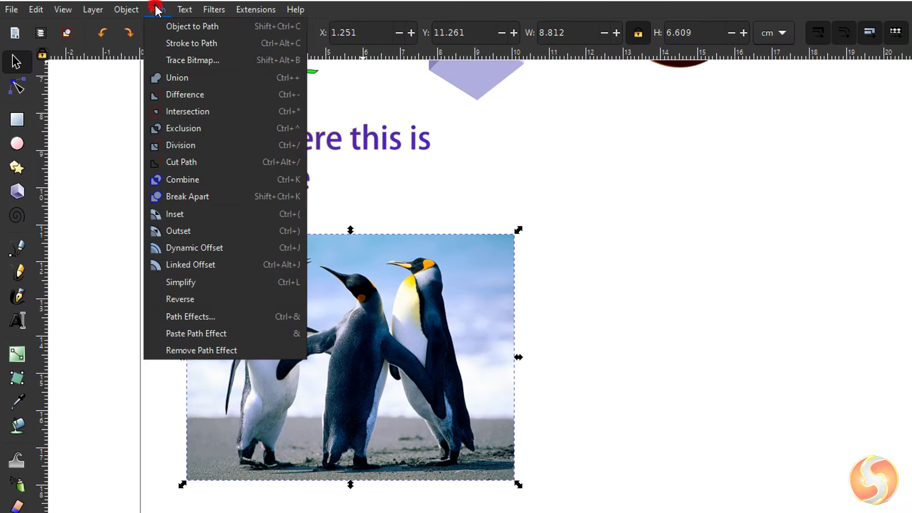
Step: Trace the penguin photo to black and white at a 0.450 brightness cutoff, and place the trace beside the original
{"action": "left_click", "coordinate": [180, 61]}
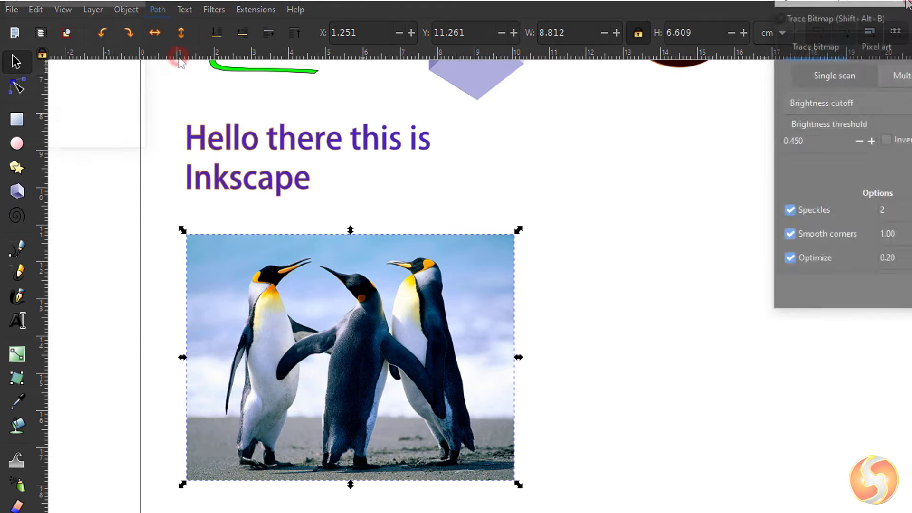
{"action": "left_click", "coordinate": [784, 361]}
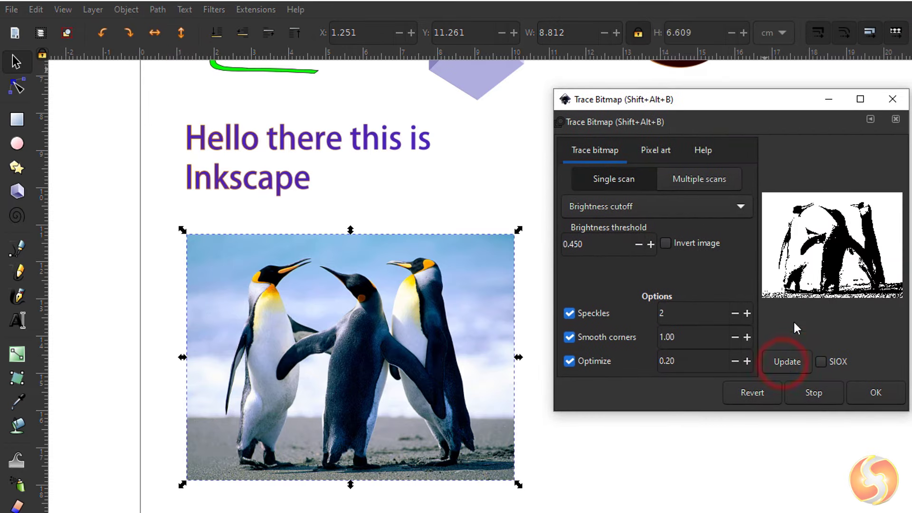
{"action": "left_click", "coordinate": [861, 396]}
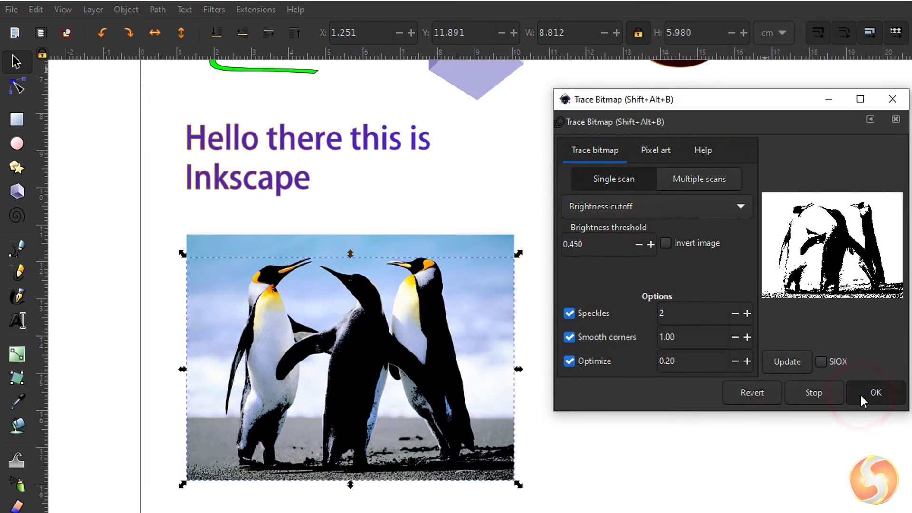
{"action": "mouse_move", "coordinate": [372, 334]}
{"action": "left_mouse_down"}
{"action": "mouse_move", "coordinate": [697, 333]}
{"action": "mouse_move", "coordinate": [715, 349]}
{"action": "left_mouse_up"}
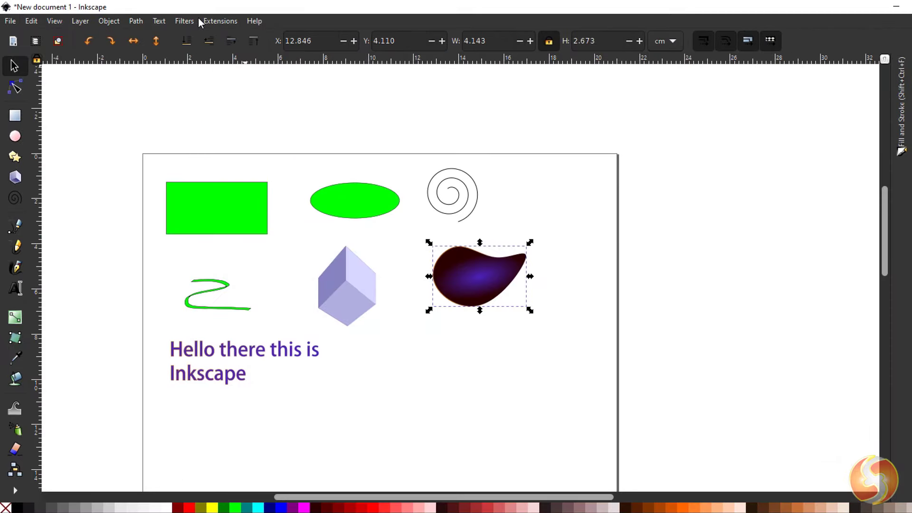
Step: Create a new filter, filter0, with a Gaussian Blur, apply it to the purple blob and adjust the blur
{"action": "left_click", "coordinate": [187, 21]}
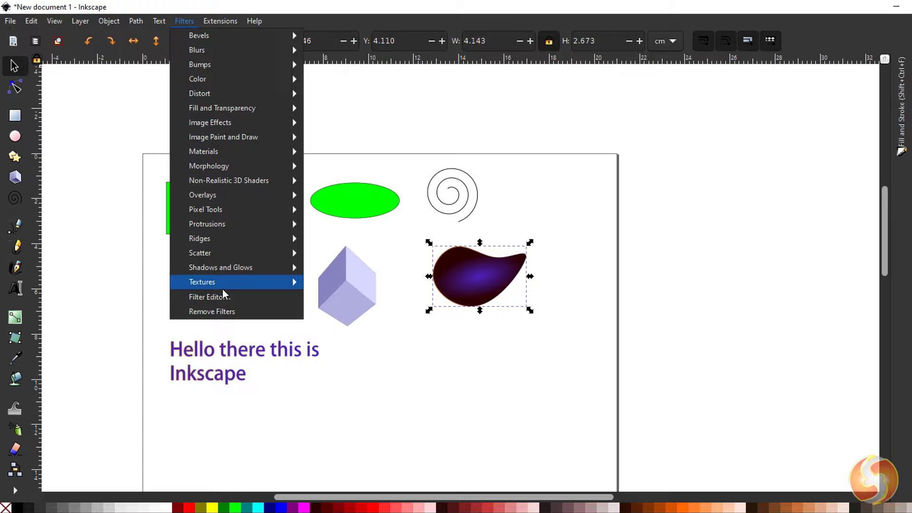
{"action": "left_click", "coordinate": [255, 299]}
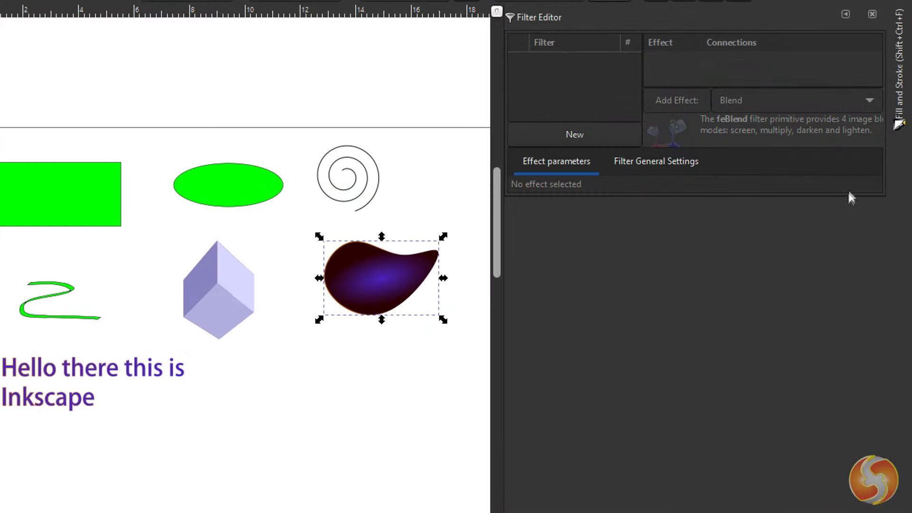
{"action": "left_click_drag", "start_coordinate": [855, 211], "coordinate": [855, 335]}
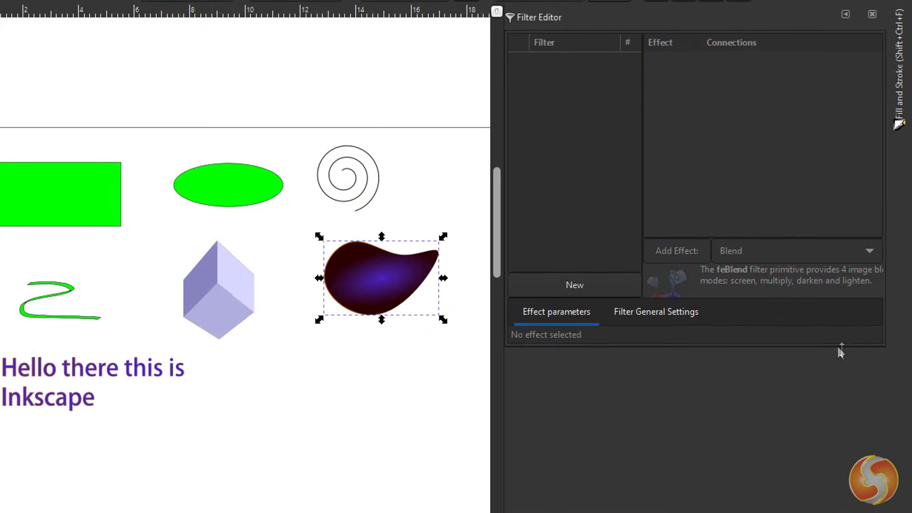
{"action": "left_click", "coordinate": [586, 285]}
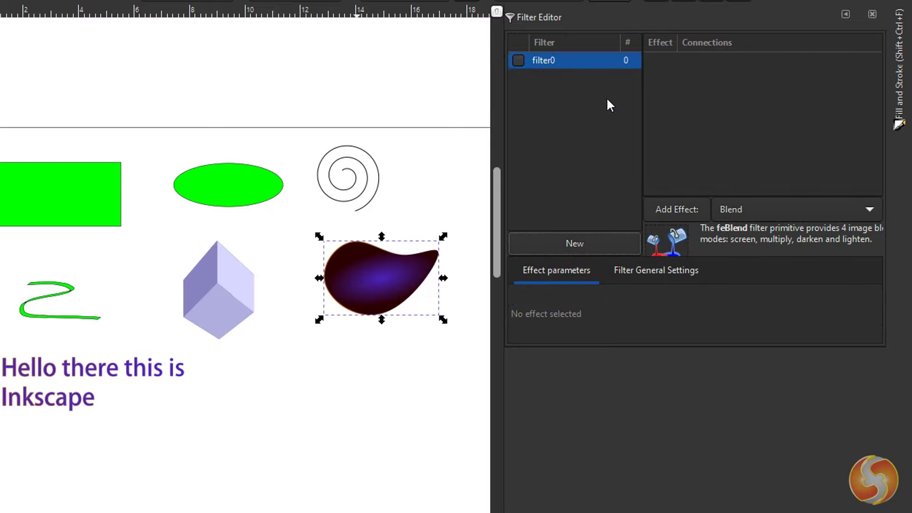
{"action": "left_click", "coordinate": [792, 210]}
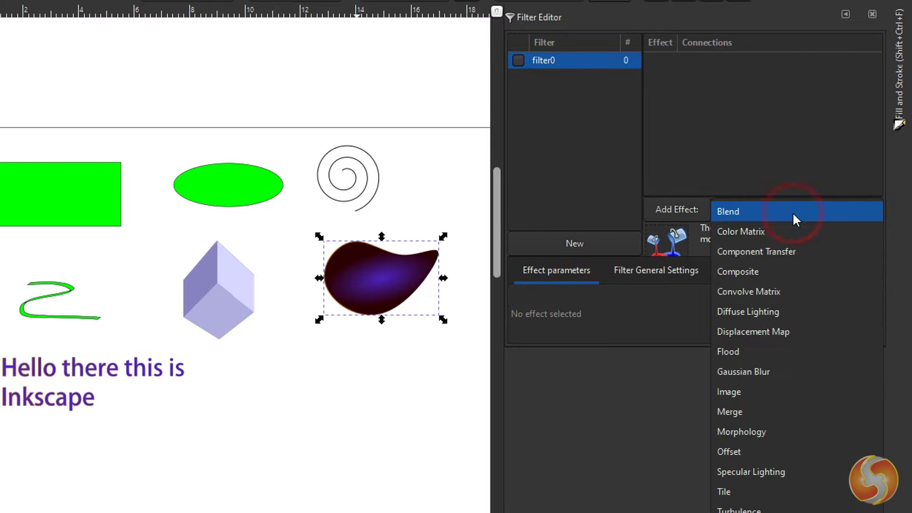
{"action": "left_click", "coordinate": [769, 373]}
{"action": "left_click", "coordinate": [681, 207]}
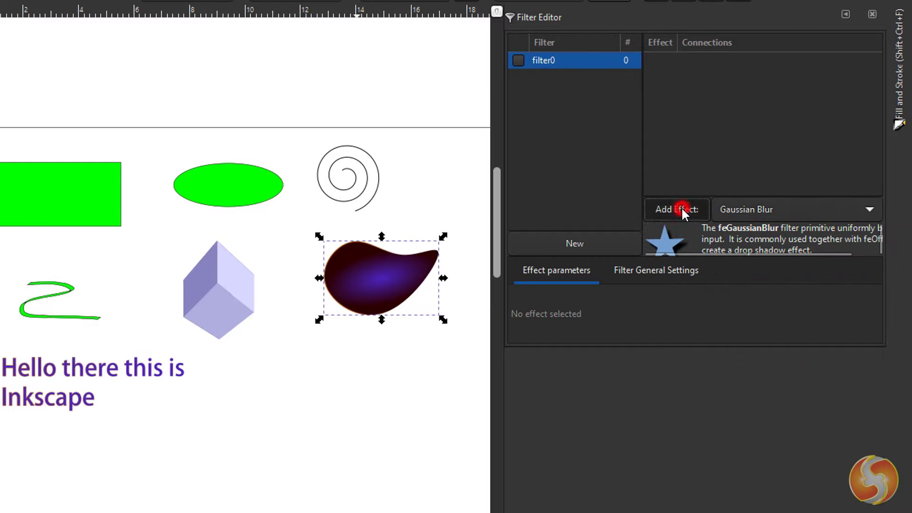
{"action": "left_click", "coordinate": [518, 61]}
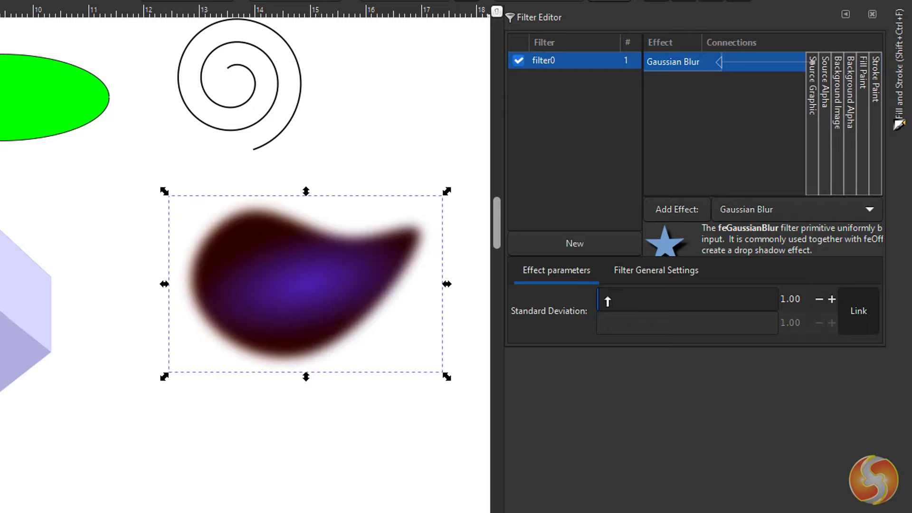
{"action": "left_click_drag", "start_coordinate": [603, 303], "coordinate": [600, 302]}
Step: Add a Turbulence primitive and lower its base frequency
{"action": "left_click", "coordinate": [783, 124]}
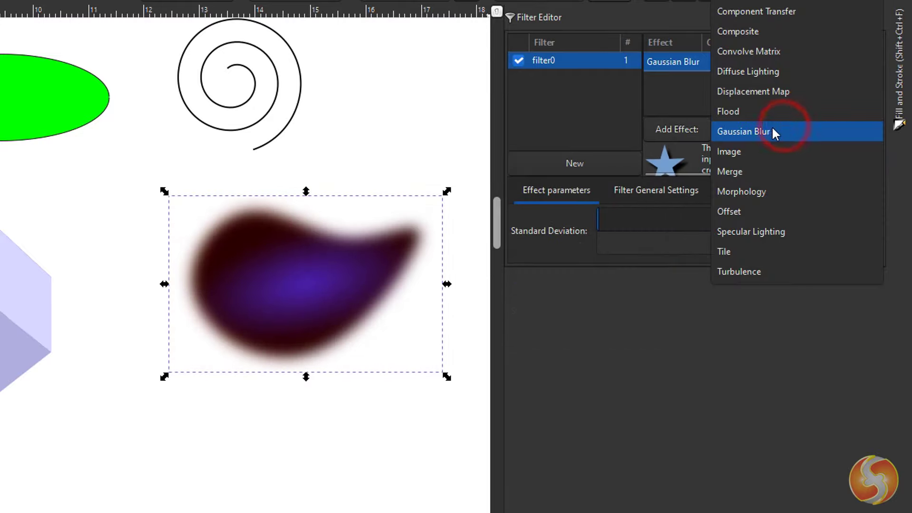
{"action": "left_click", "coordinate": [750, 275]}
{"action": "left_click", "coordinate": [686, 127]}
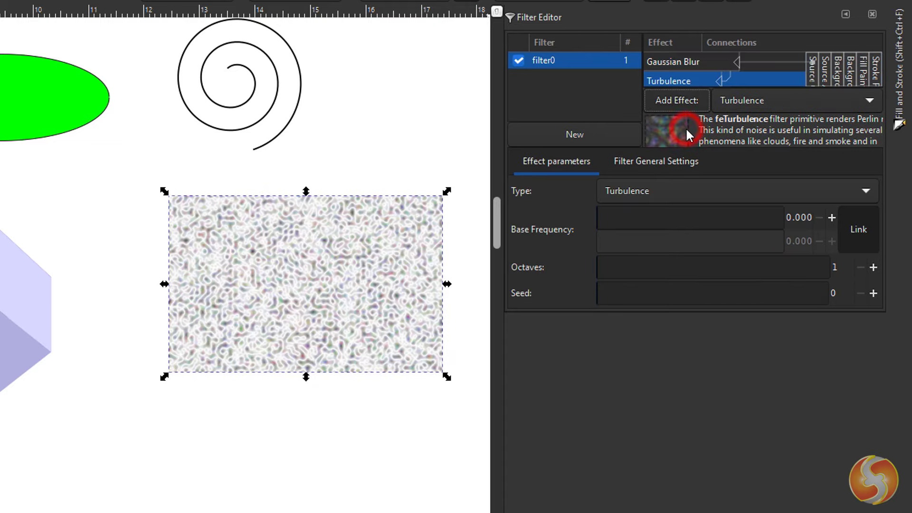
{"action": "left_click_drag", "start_coordinate": [760, 309], "coordinate": [751, 388]}
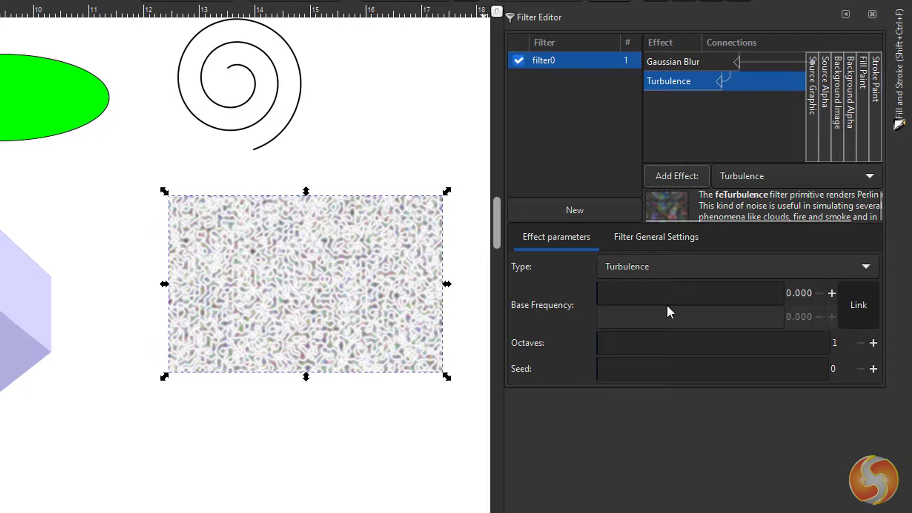
{"action": "left_click_drag", "start_coordinate": [646, 297], "coordinate": [602, 294]}
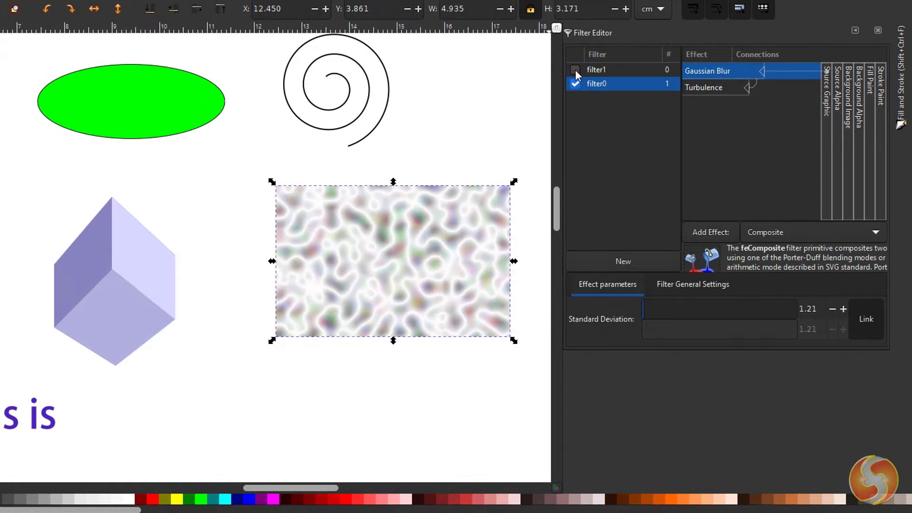
Step: Switch the blob between filter0 and filter1, and briefly try filter0 on the green ellipse
{"action": "left_click", "coordinate": [575, 70]}
{"action": "left_click", "coordinate": [575, 84]}
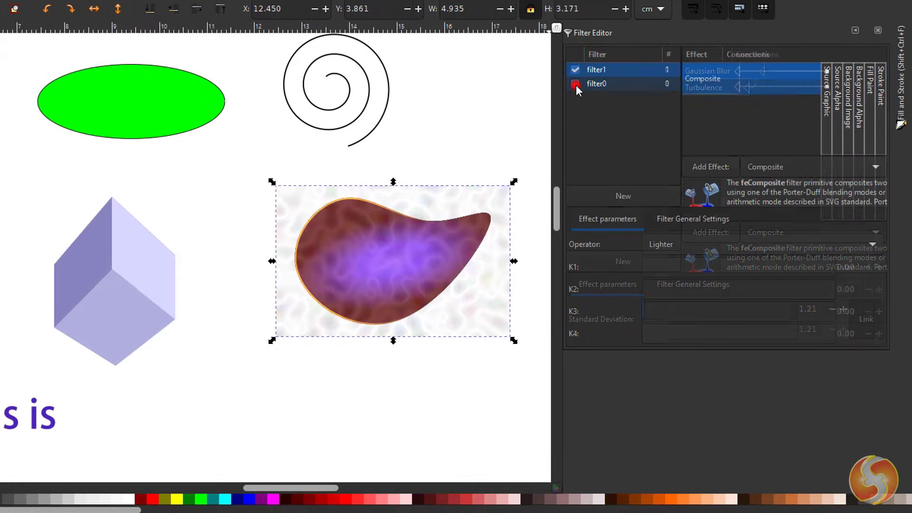
{"action": "left_click", "coordinate": [575, 70]}
{"action": "scroll", "coordinate": [488, 149], "scroll_direction": "up", "scroll_amount": 5}
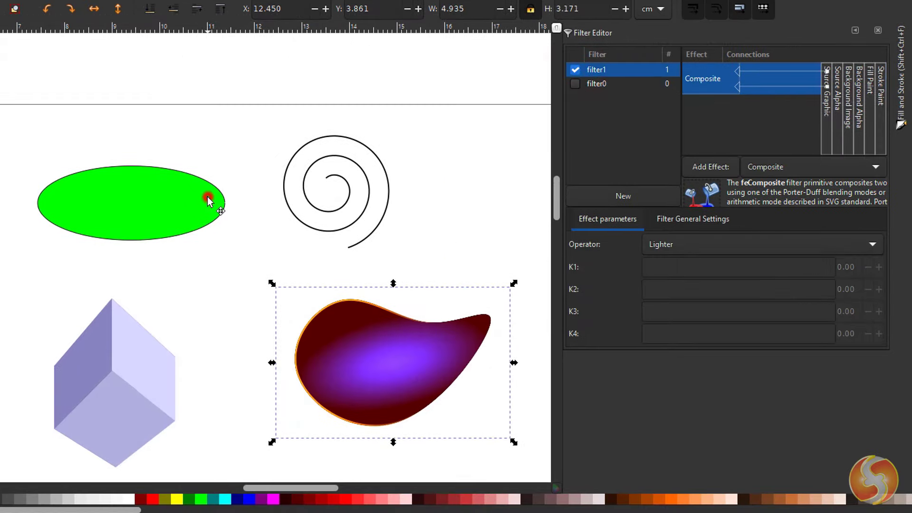
{"action": "left_click", "coordinate": [207, 196]}
{"action": "left_click", "coordinate": [574, 84]}
{"action": "left_click", "coordinate": [575, 84]}
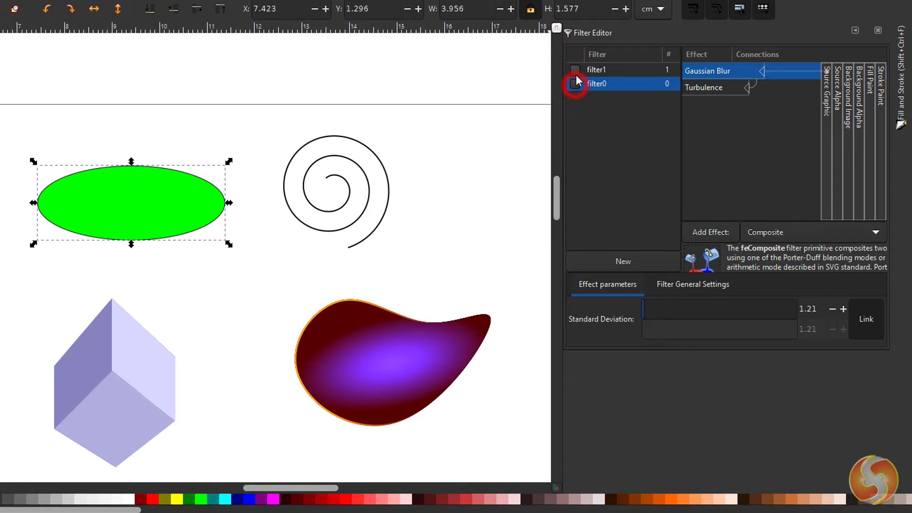
{"action": "left_click", "coordinate": [576, 71]}
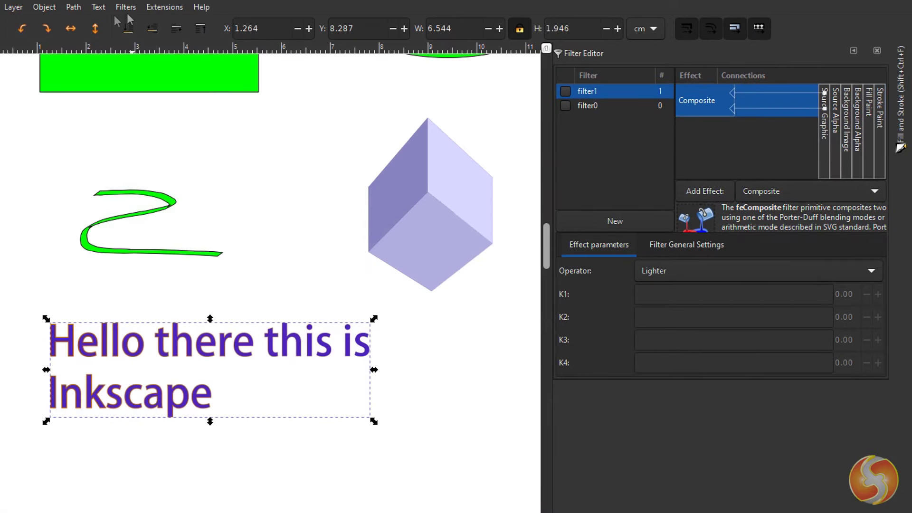
Step: Apply the Ripple distortion filter to the 'Hello there this is Inkscape' text
{"action": "left_click", "coordinate": [127, 7]}
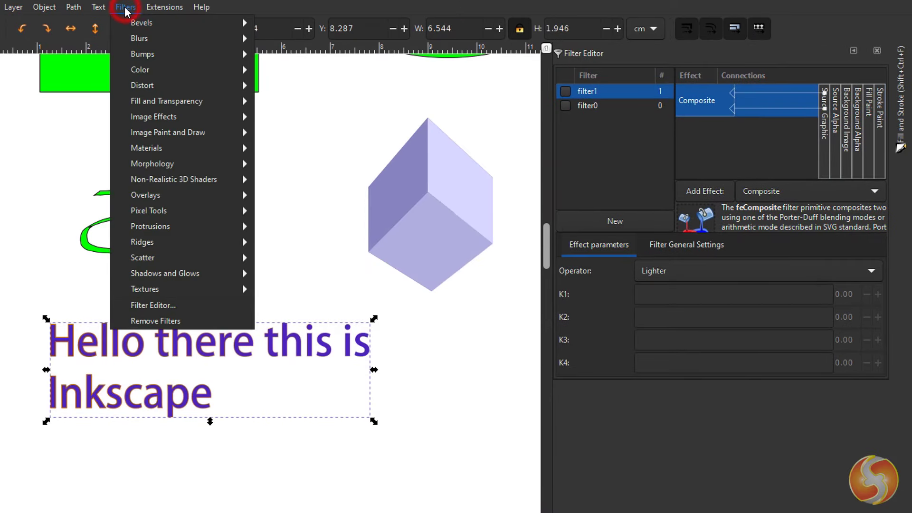
{"action": "mouse_move", "coordinate": [192, 89]}
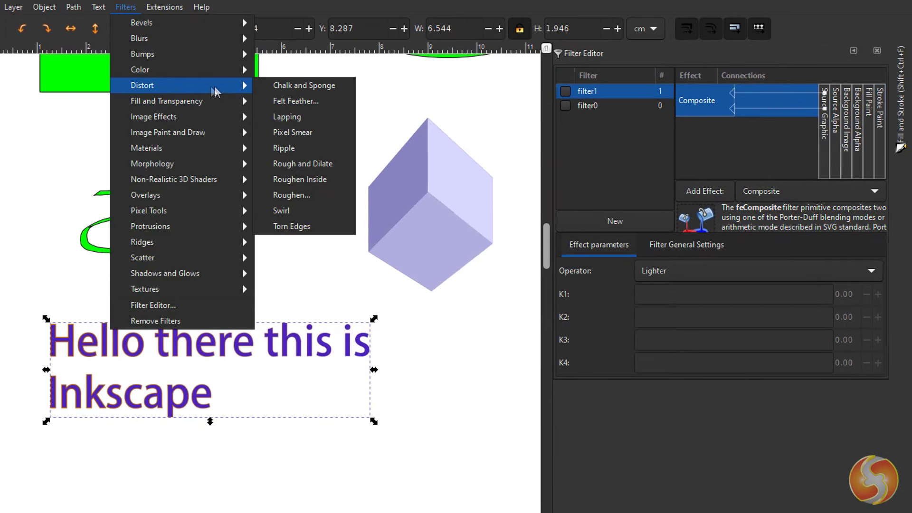
{"action": "left_click", "coordinate": [263, 148]}
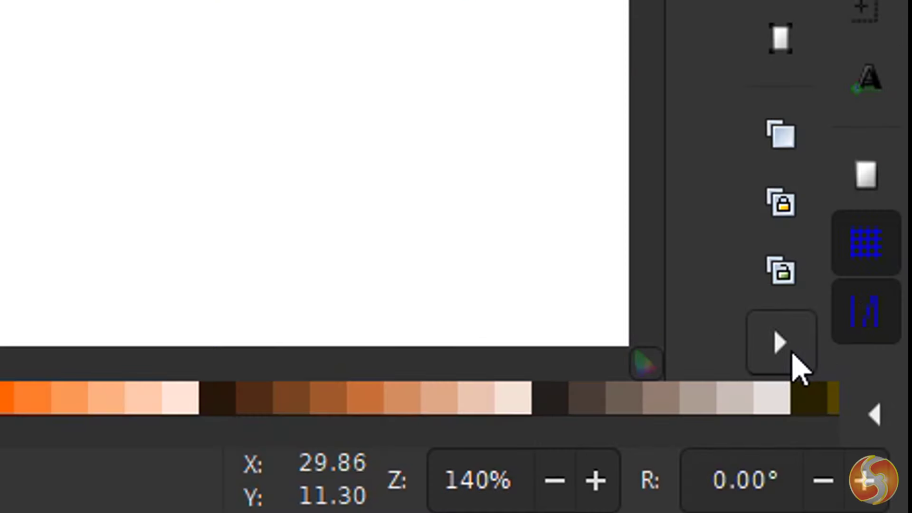
Step: Open the XML Editor and enlarge its node tree to show Layer 1's contents
{"action": "left_click", "coordinate": [780, 343]}
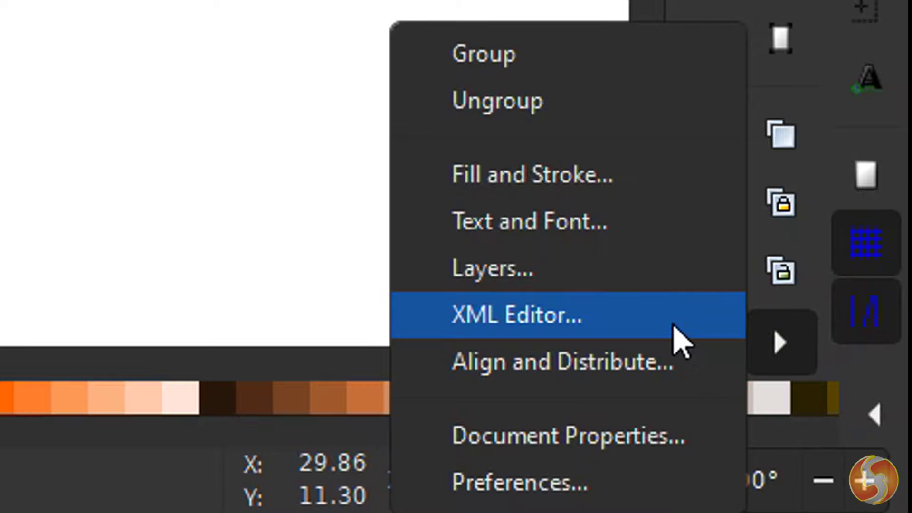
{"action": "left_click", "coordinate": [675, 328]}
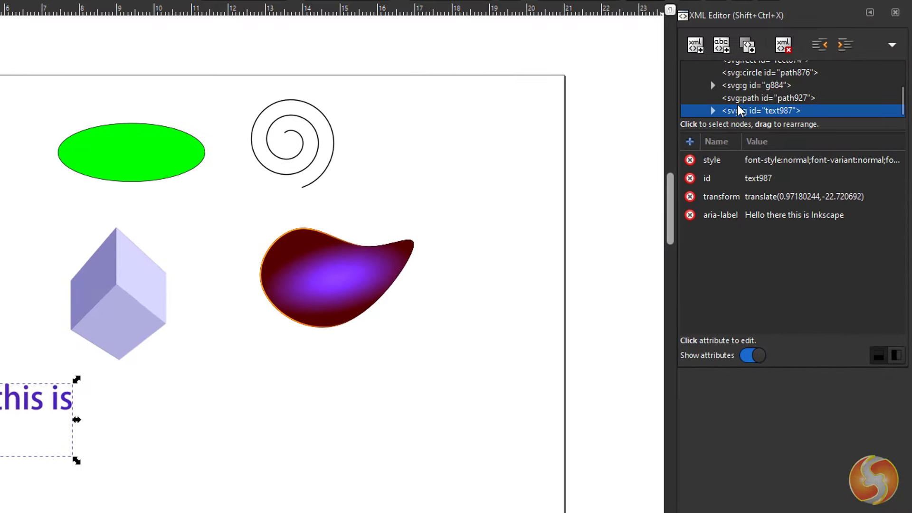
{"action": "scroll", "coordinate": [751, 97], "scroll_direction": "up", "scroll_amount": 5}
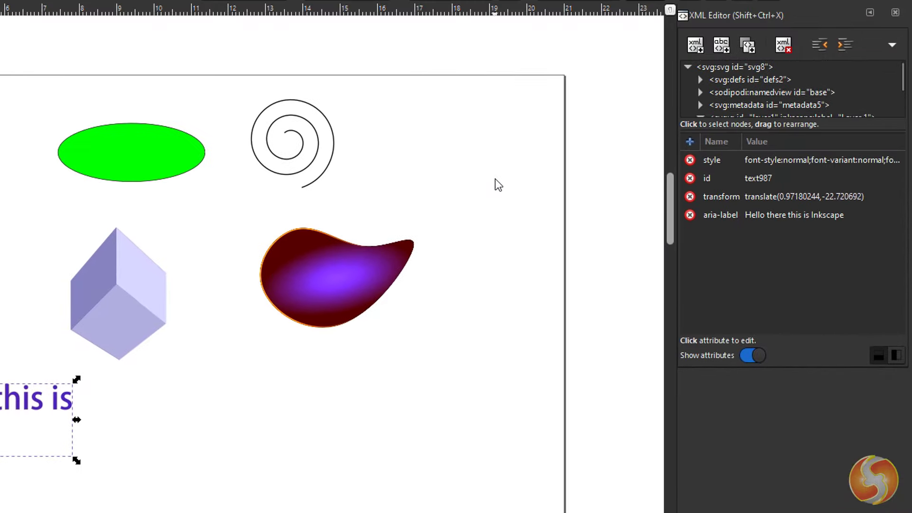
{"action": "scroll", "coordinate": [495, 185], "scroll_direction": "down", "scroll_amount": 2}
{"action": "scroll", "coordinate": [490, 206], "scroll_direction": "up", "scroll_amount": 1}
{"action": "left_click_drag", "start_coordinate": [838, 129], "coordinate": [836, 195]}
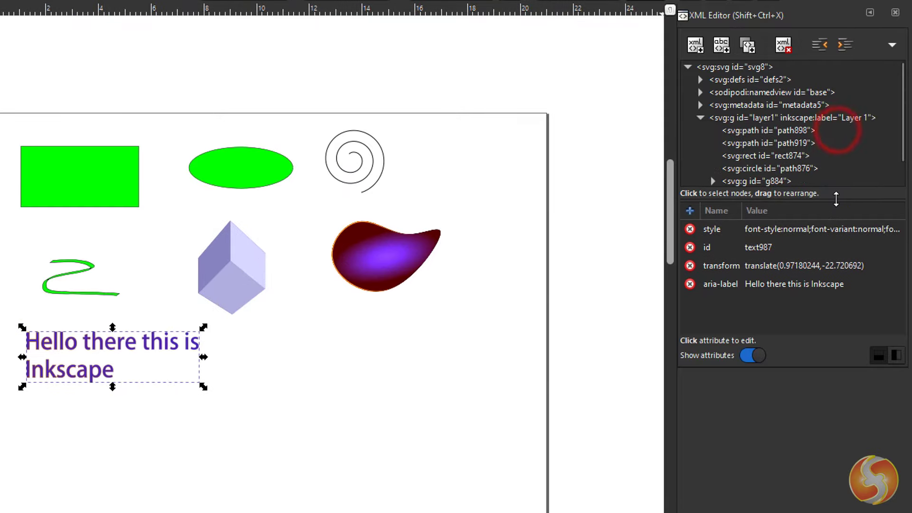
Step: Select the first path, the gradient blob, the green rectangle, the green ellipse and the cube group g884 through their nodes
{"action": "left_click", "coordinate": [776, 131]}
{"action": "left_click", "coordinate": [779, 143]}
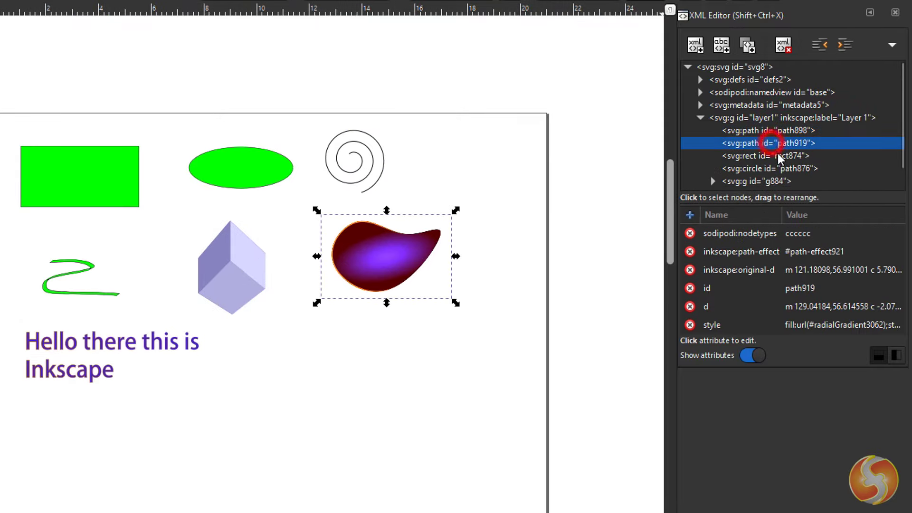
{"action": "left_click", "coordinate": [776, 156]}
{"action": "left_click", "coordinate": [796, 169]}
{"action": "scroll", "coordinate": [796, 164], "scroll_direction": "down", "scroll_amount": 1}
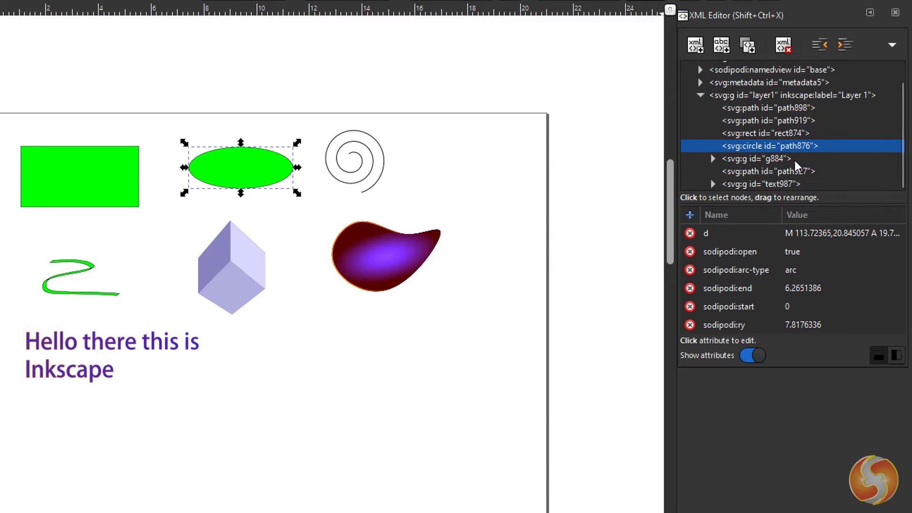
{"action": "left_click", "coordinate": [788, 158]}
Step: Open the cube's Object Properties, expand Interactivity, and click into the onclick and onmouseover fields
{"action": "right_click", "coordinate": [239, 256]}
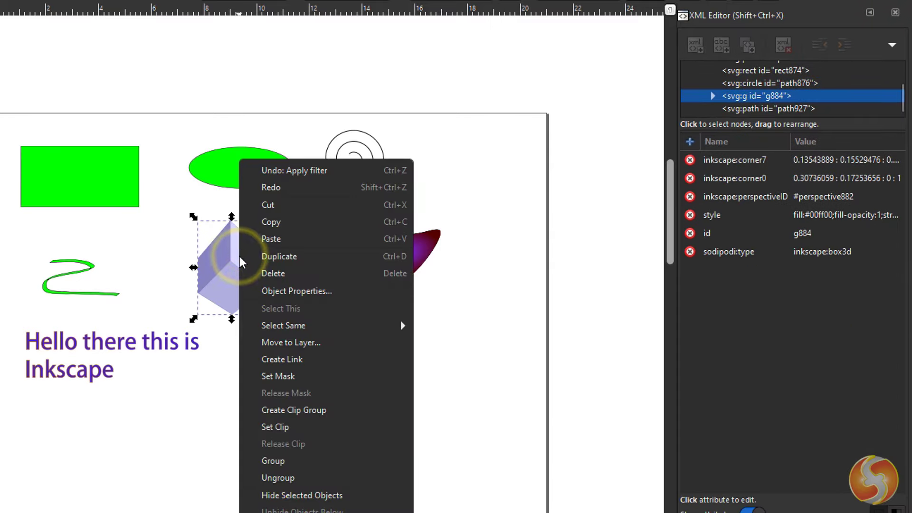
{"action": "left_click", "coordinate": [323, 290]}
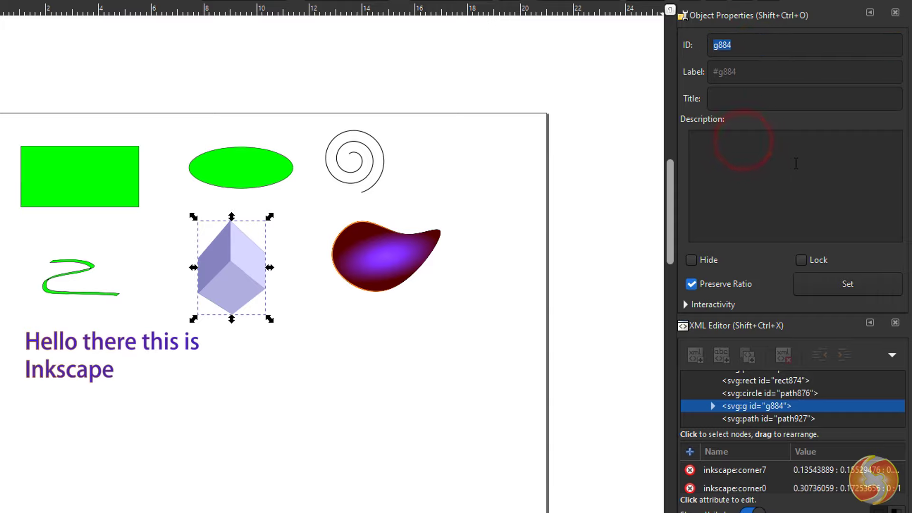
{"action": "left_click", "coordinate": [686, 305]}
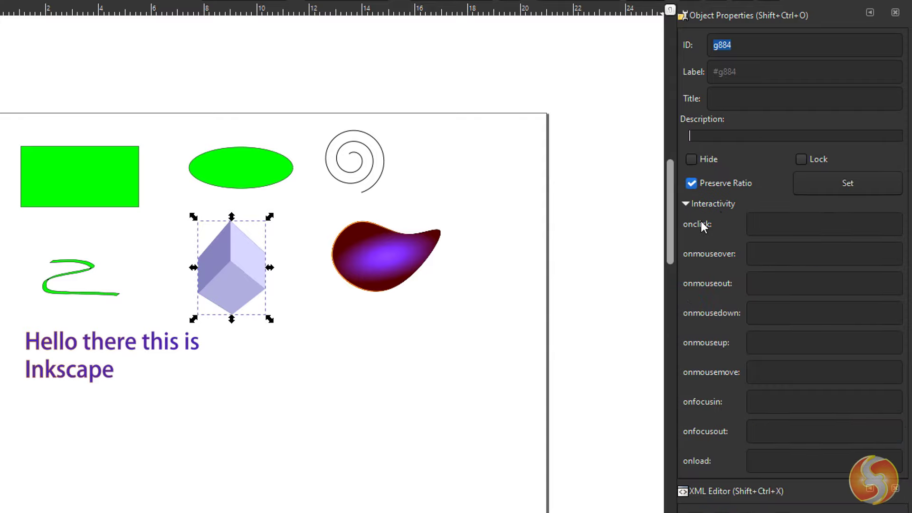
{"action": "left_click", "coordinate": [772, 221]}
{"action": "left_click", "coordinate": [755, 255]}
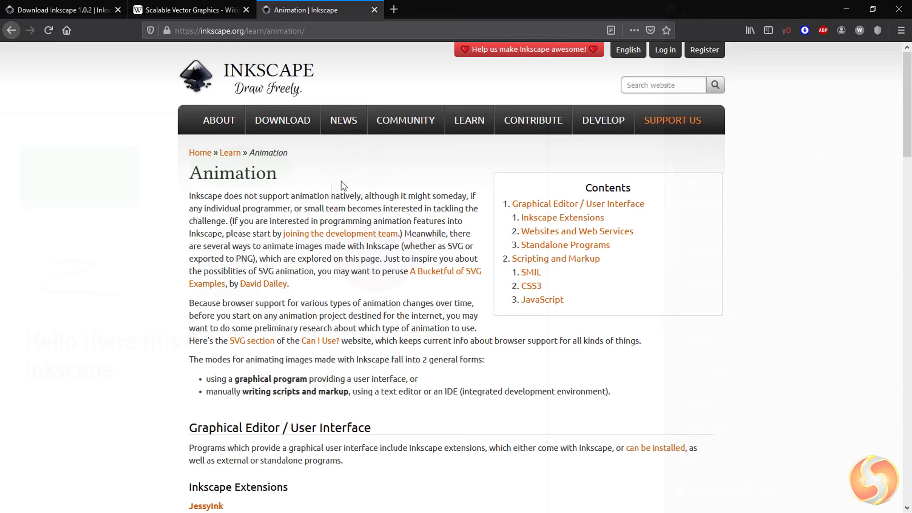
Step: Jump to the Animation page's Scripting and Markup section and scroll through its SMIL, CSS3 and JavaScript resources
{"action": "left_click", "coordinate": [544, 258]}
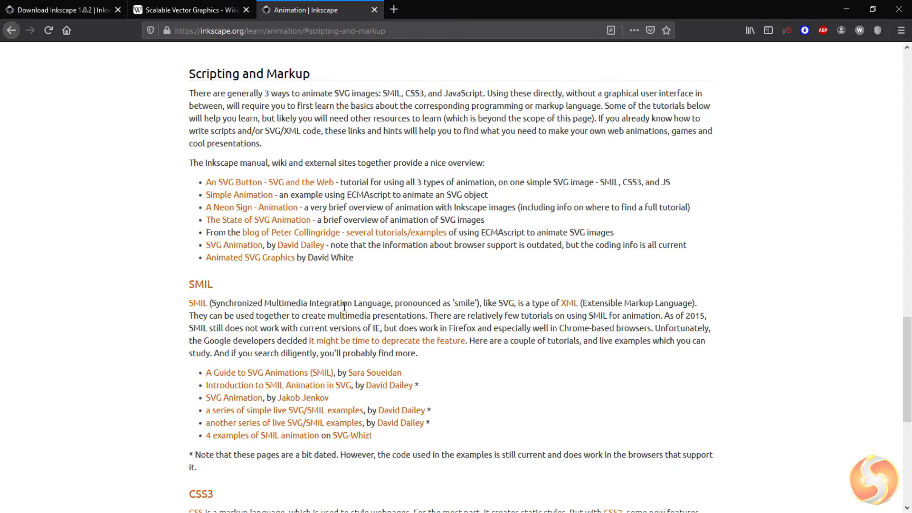
{"action": "scroll", "coordinate": [344, 306], "scroll_direction": "down", "scroll_amount": 5}
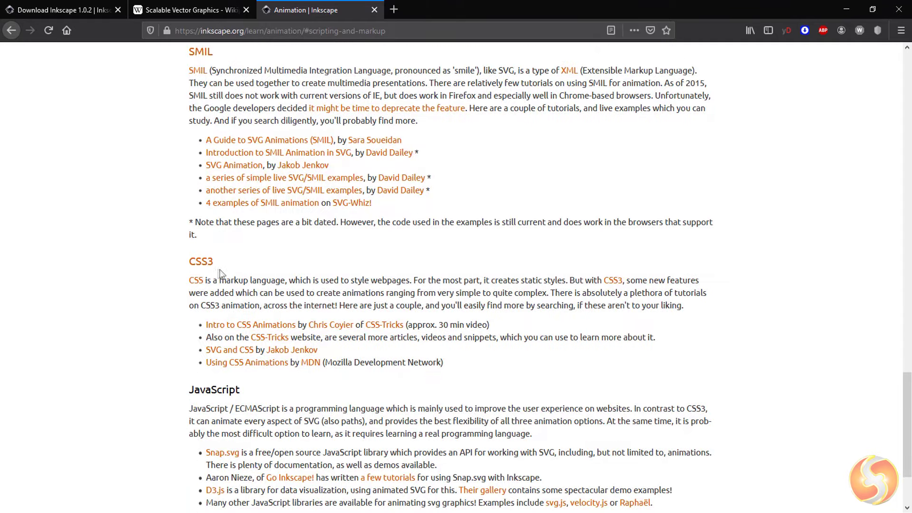
{"action": "scroll", "coordinate": [220, 274], "scroll_direction": "down", "scroll_amount": 3}
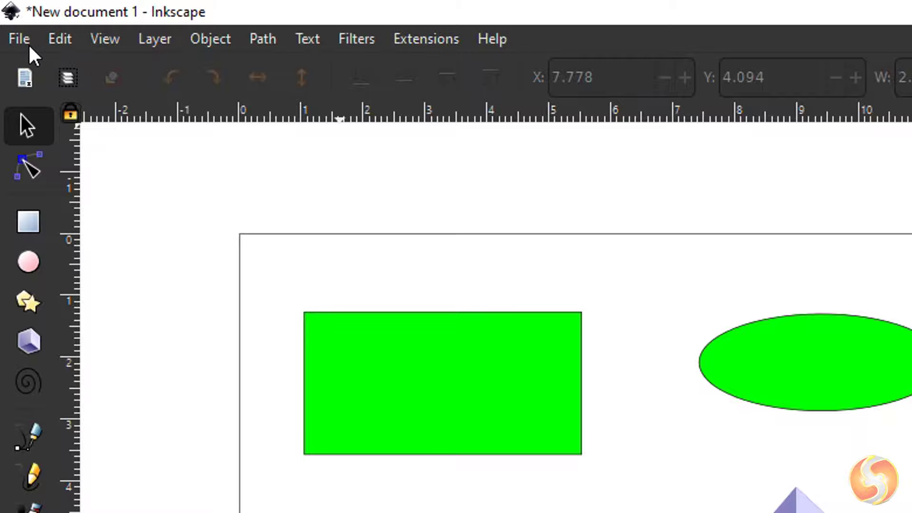
{"action": "left_click", "coordinate": [27, 42]}
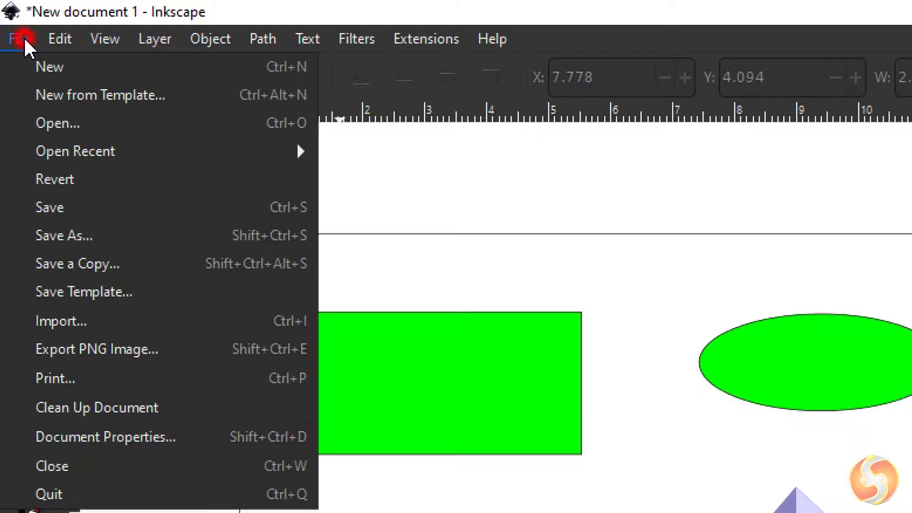
{"action": "left_click", "coordinate": [65, 236]}
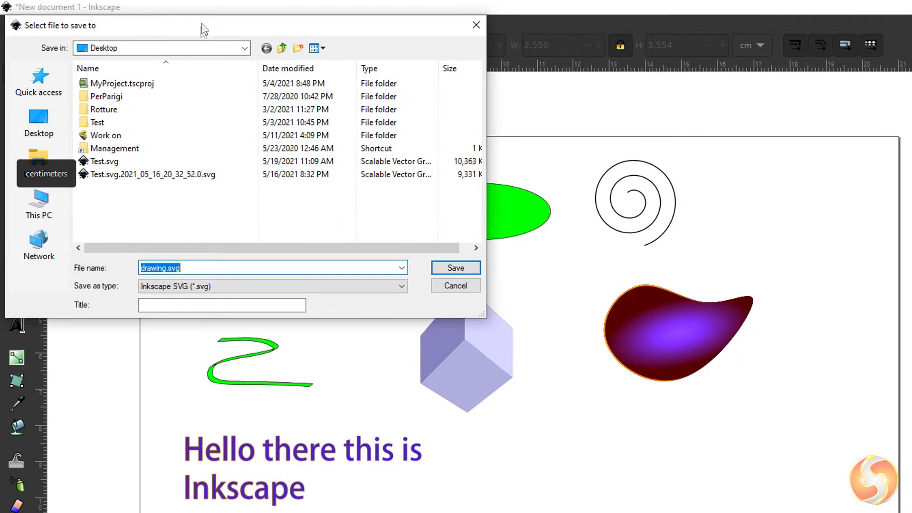
{"action": "left_click", "coordinate": [228, 286]}
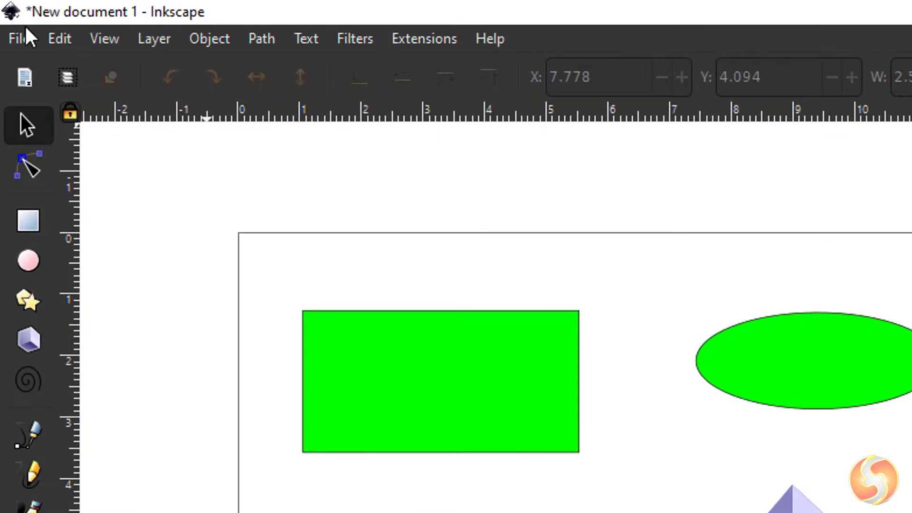
Step: Export the whole page as a PNG image, Drawing.png
{"action": "left_click", "coordinate": [19, 38]}
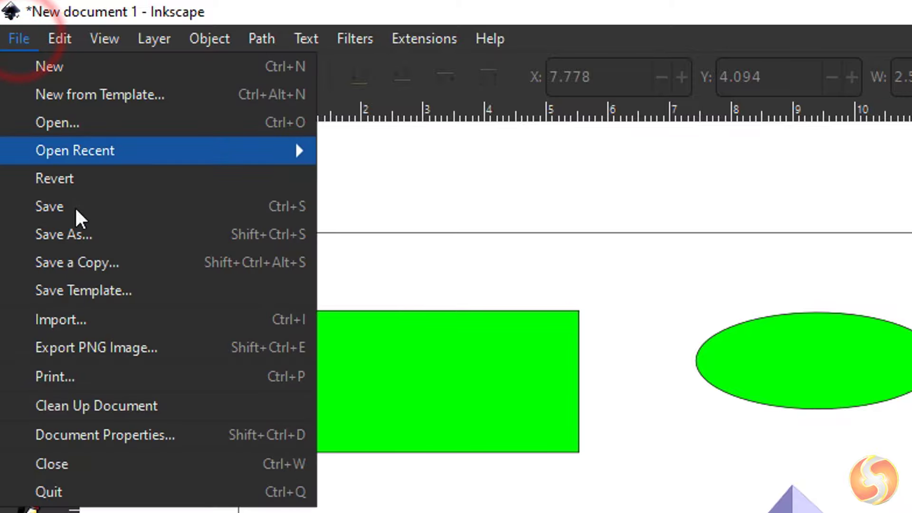
{"action": "left_click", "coordinate": [159, 349]}
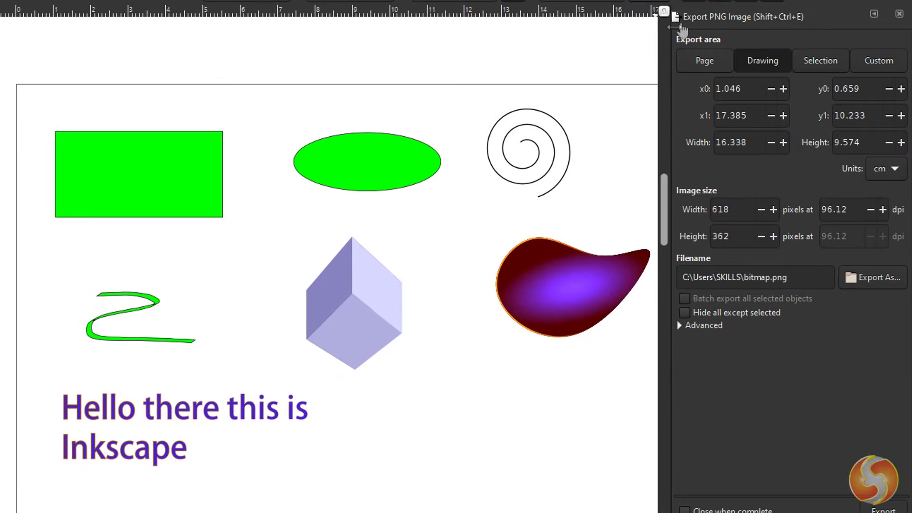
{"action": "left_click", "coordinate": [720, 60]}
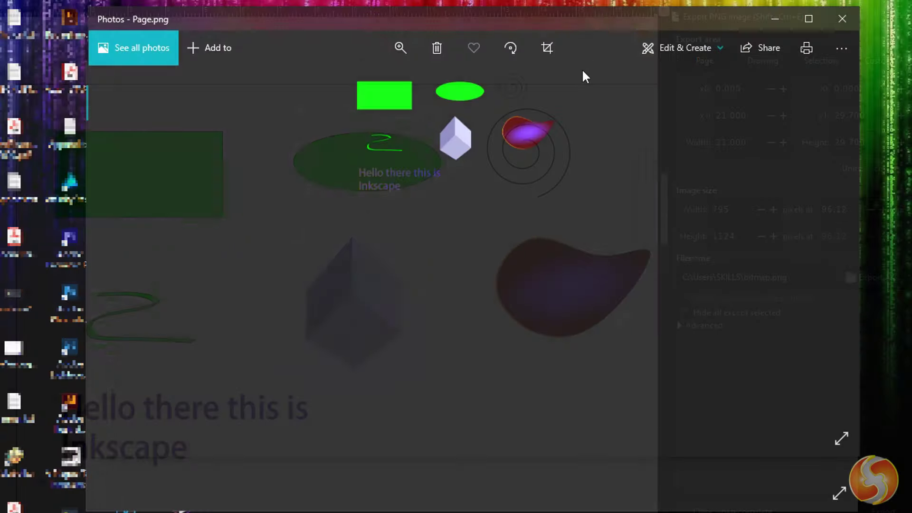
{"action": "left_click", "coordinate": [552, 49]}
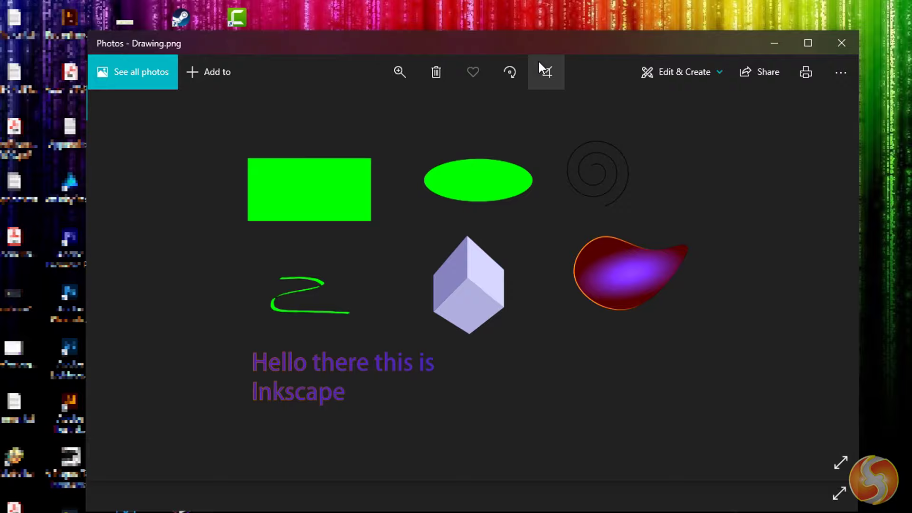
Step: Export only the gradient blob as path919.png at 187 × 120 px
{"action": "left_click", "coordinate": [538, 61]}
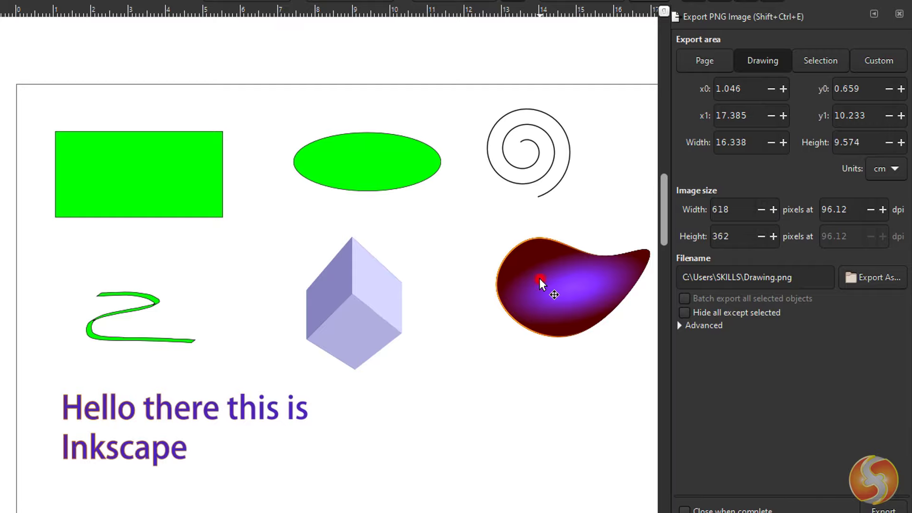
{"action": "left_click", "coordinate": [541, 284]}
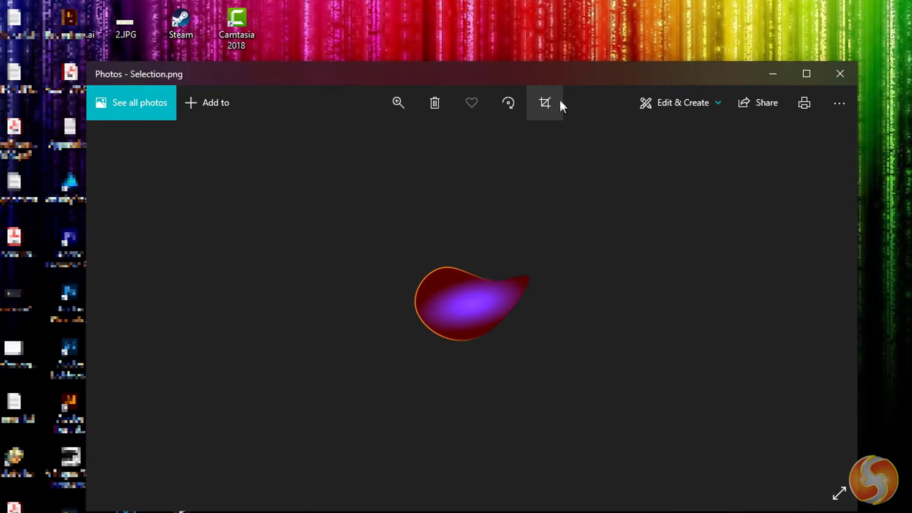
{"action": "left_click", "coordinate": [551, 100]}
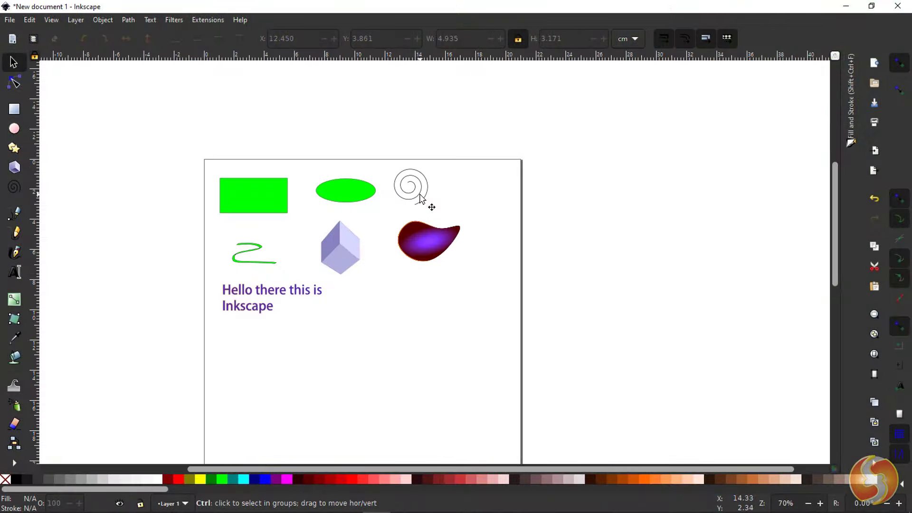
{"action": "scroll", "coordinate": [435, 212], "scroll_direction": "up", "scroll_amount": 1}
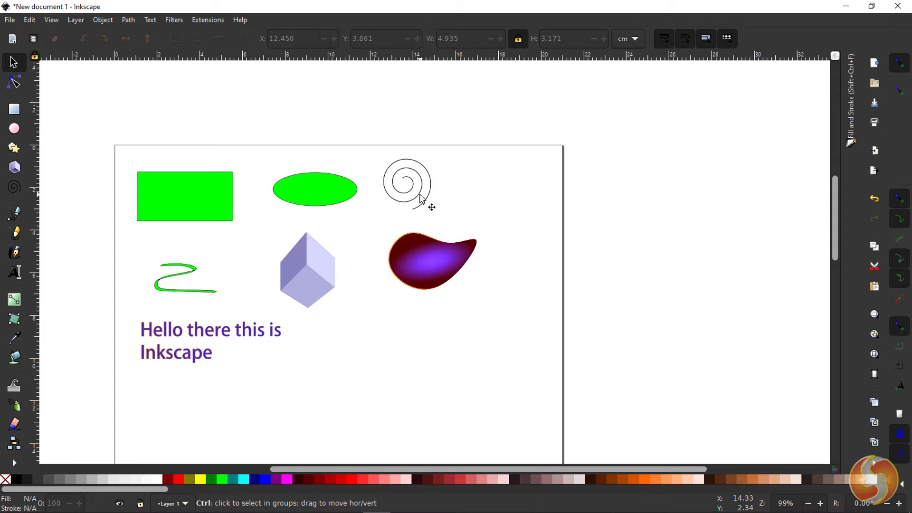
{"action": "scroll", "coordinate": [435, 212], "scroll_direction": "down", "scroll_amount": 1}
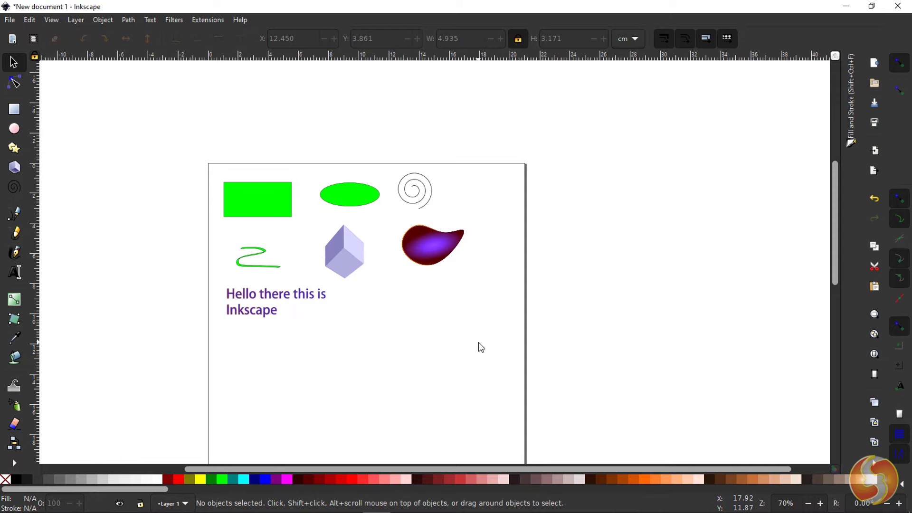